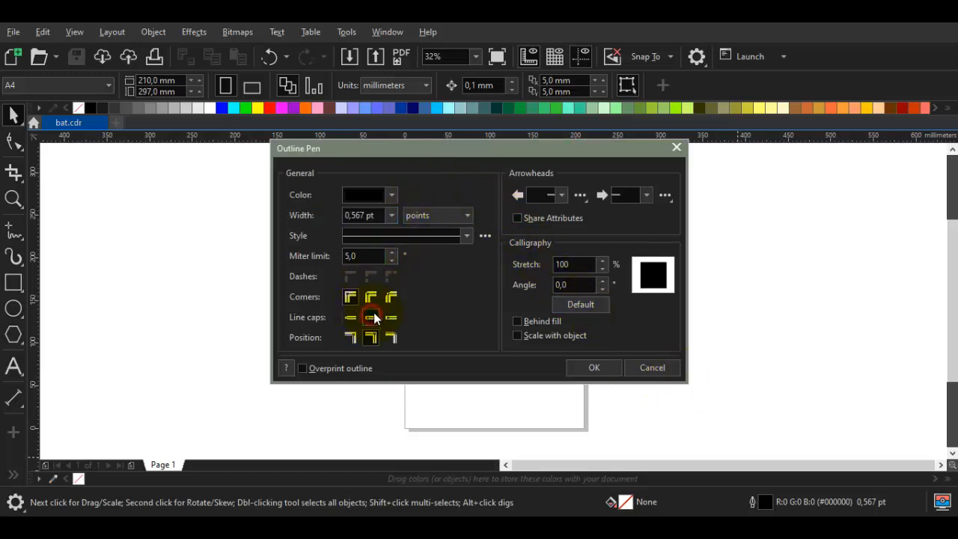
Step: Set the default outline width to 4.0 pt in the Outline Pen settings and confirm
left_click(391, 215)
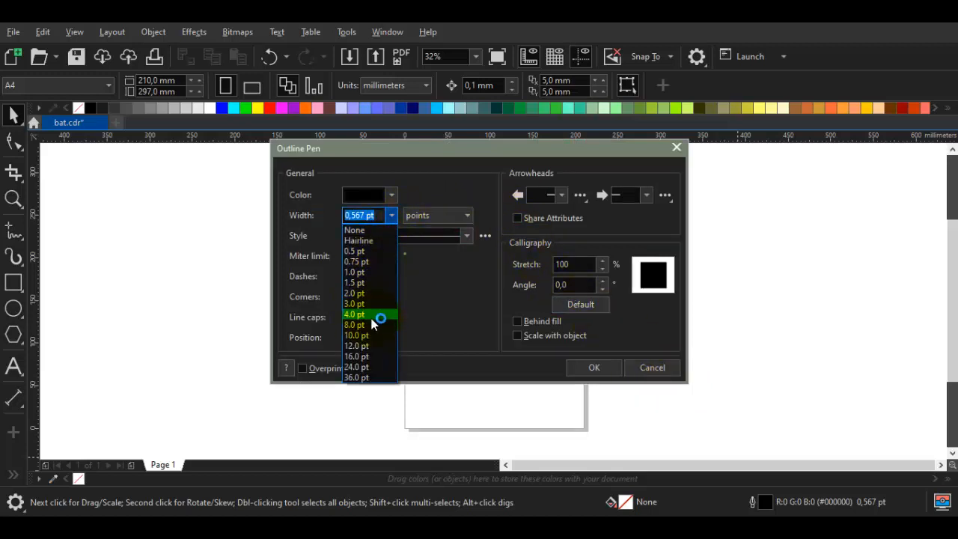
left_click(365, 313)
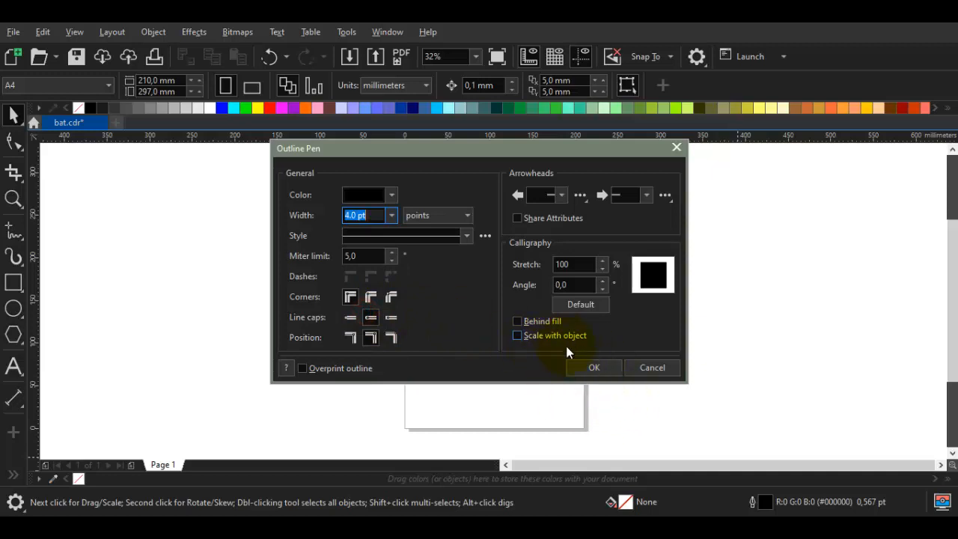
left_click(593, 368)
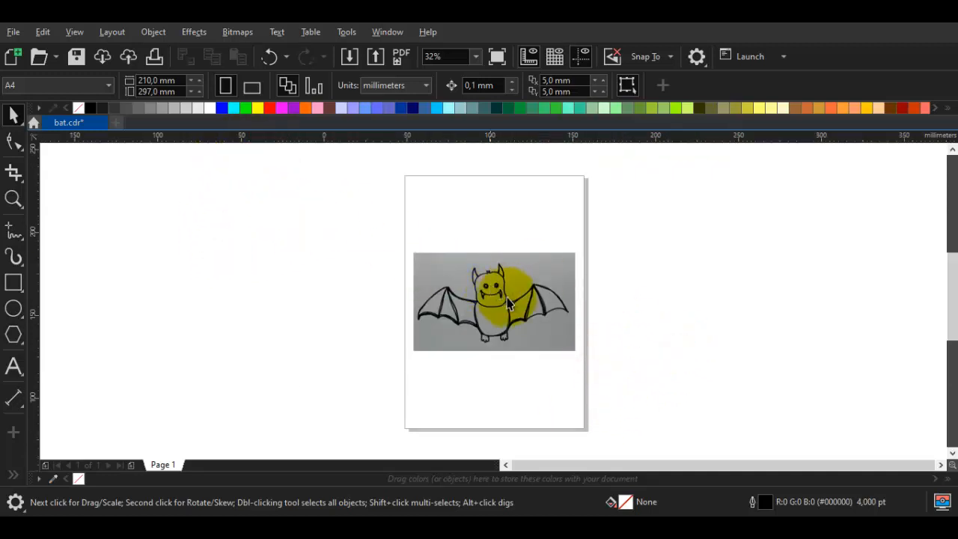
Step: Draw a circle about 10.6 mm in diameter centred on the bat's left eye
scroll(508, 303, "up", 4)
left_click(759, 308)
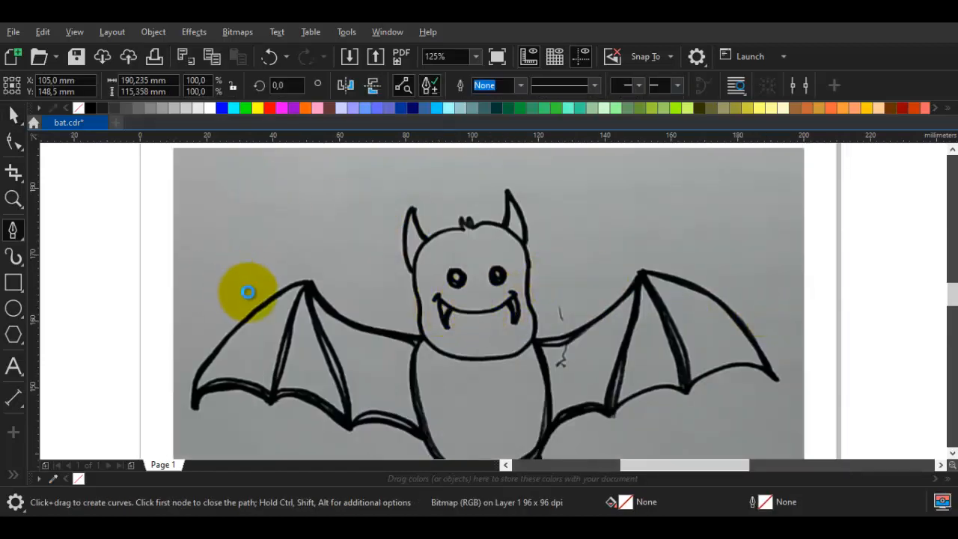
scroll(225, 284, "up", 2)
scroll(243, 279, "right", 5)
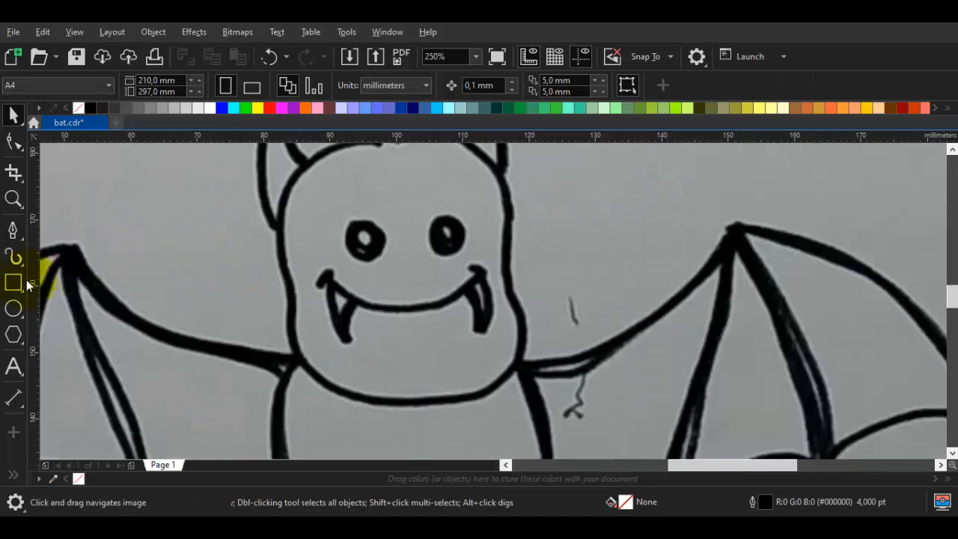
left_click(13, 308)
left_click_drag(364, 235, 398, 270)
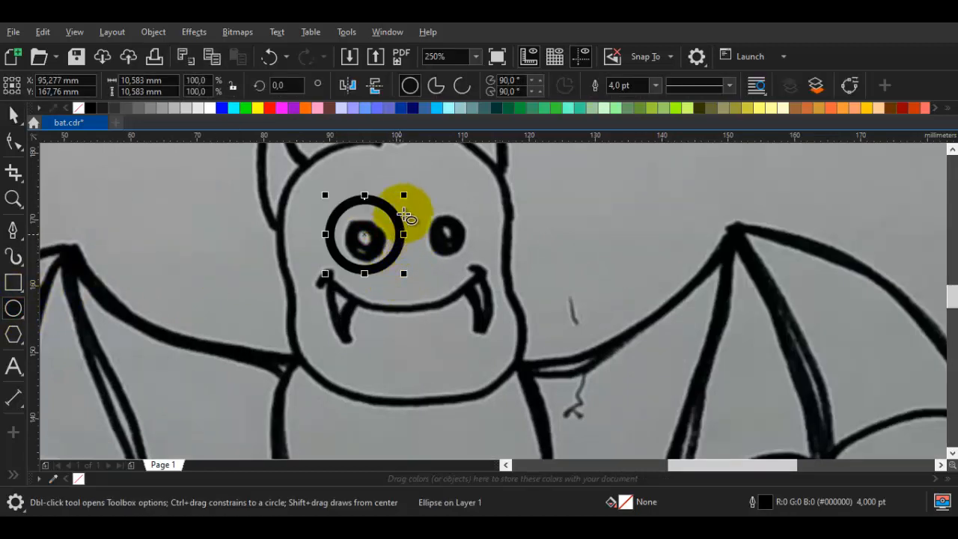
Step: Shrink the eye circle to about 4 mm around its centre and fill it with red
key("space")
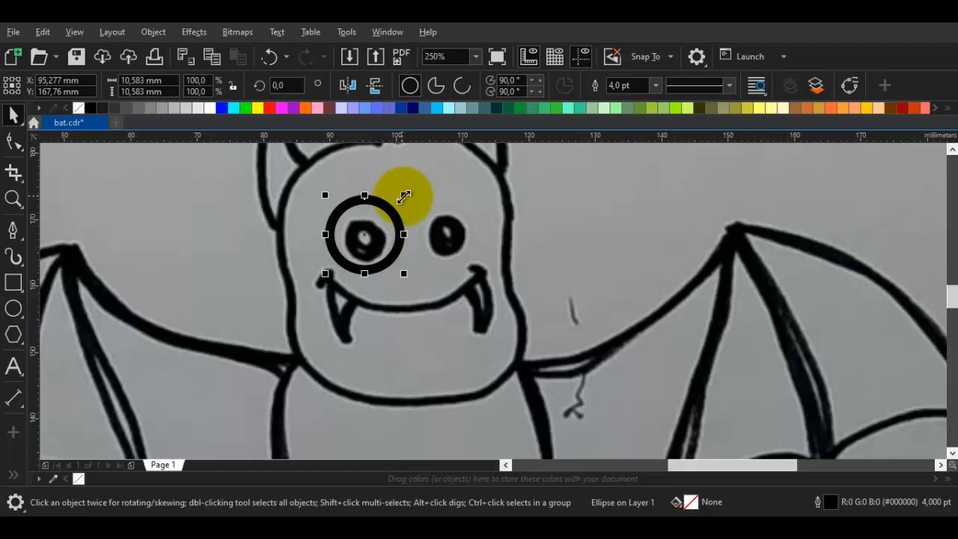
left_click_drag(404, 197, 384, 216)
left_click_drag(263, 109, 364, 235)
key("space")
scroll(364, 237, "up", 2)
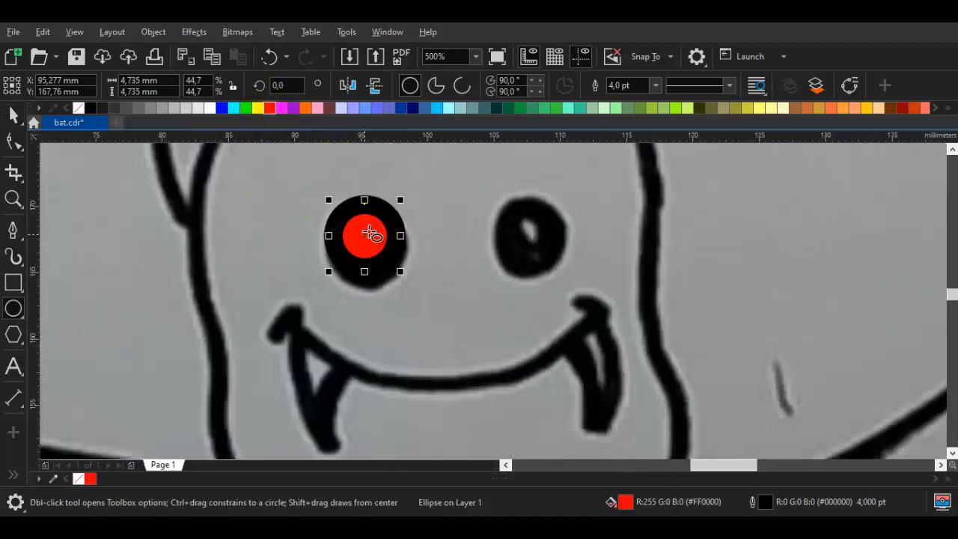
key("space")
left_click_drag(404, 201, 391, 203)
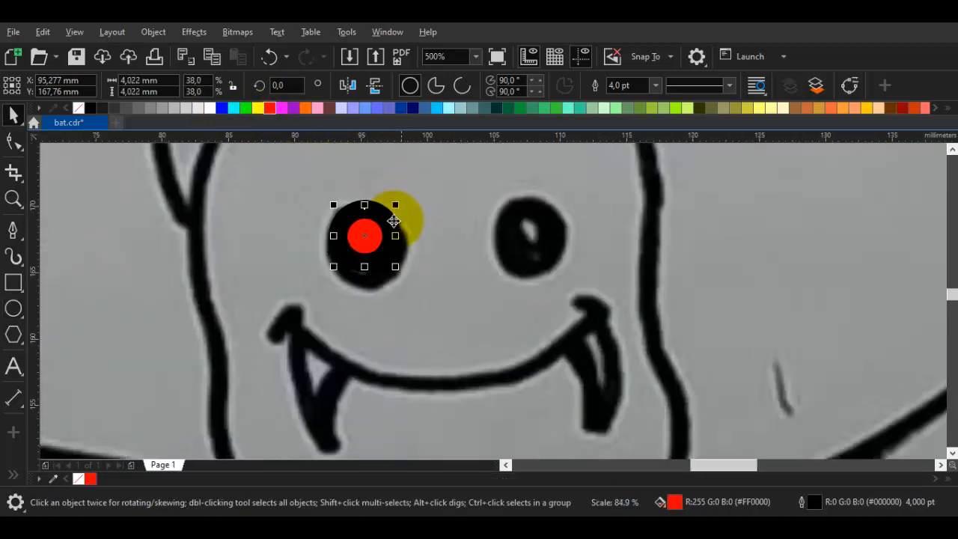
Step: Duplicate the red eye circle horizontally onto the bat's right eye and select both circles
left_click_drag(530, 237, 530, 236)
right_click(531, 236)
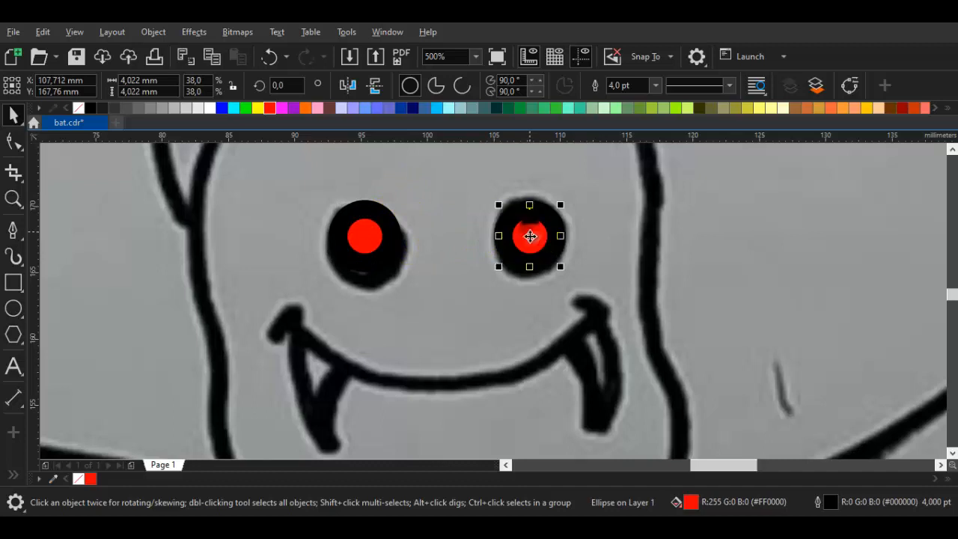
left_click_drag(525, 289, 399, 235)
left_click(383, 231, "shift")
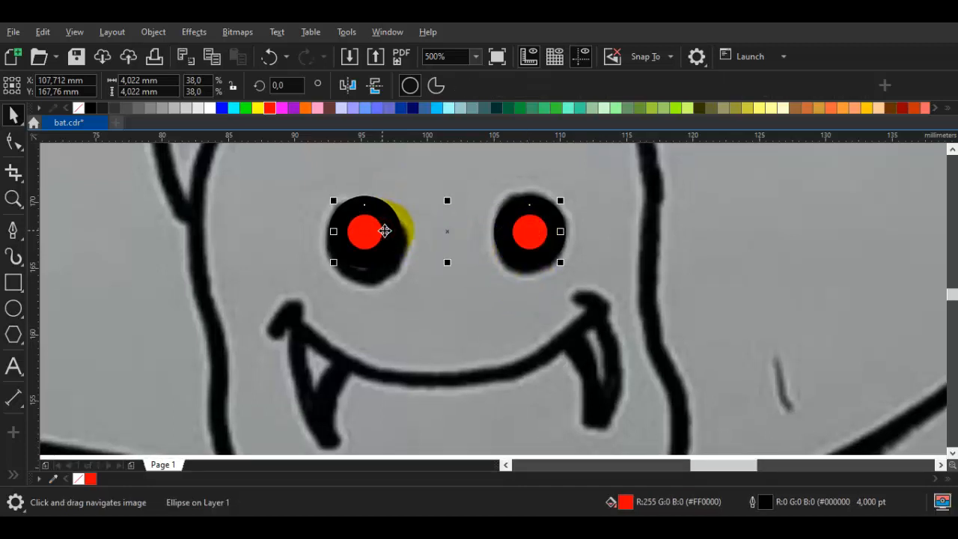
key("c")
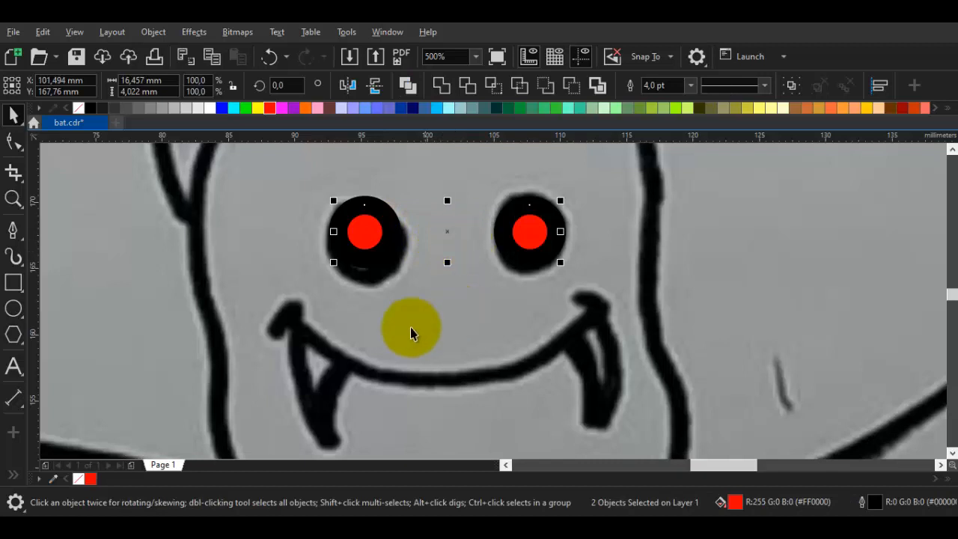
Step: Draw a straight line about 23.8 mm long between the two corners of the mouth with the Pen tool
left_click_drag(403, 319, 380, 273)
key("p")
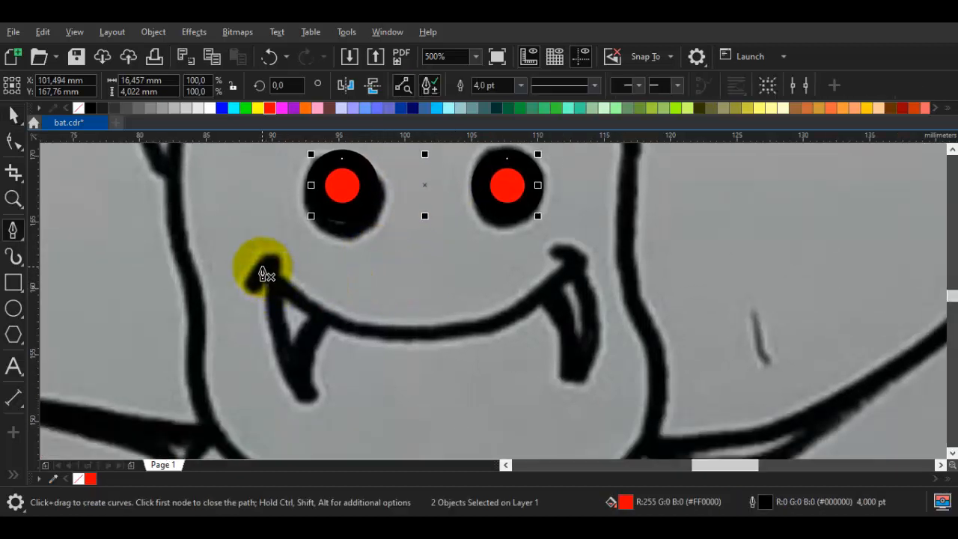
left_click(264, 269)
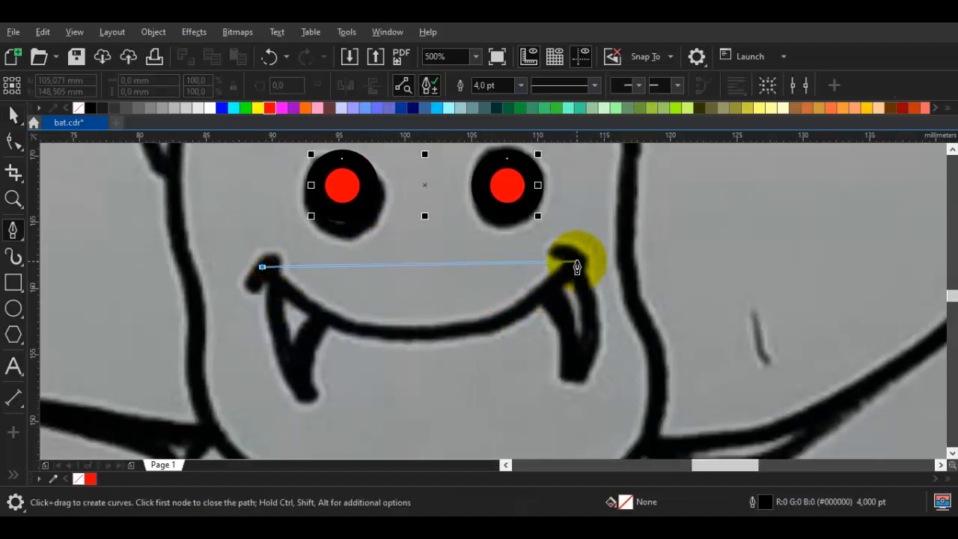
double_click(537, 251)
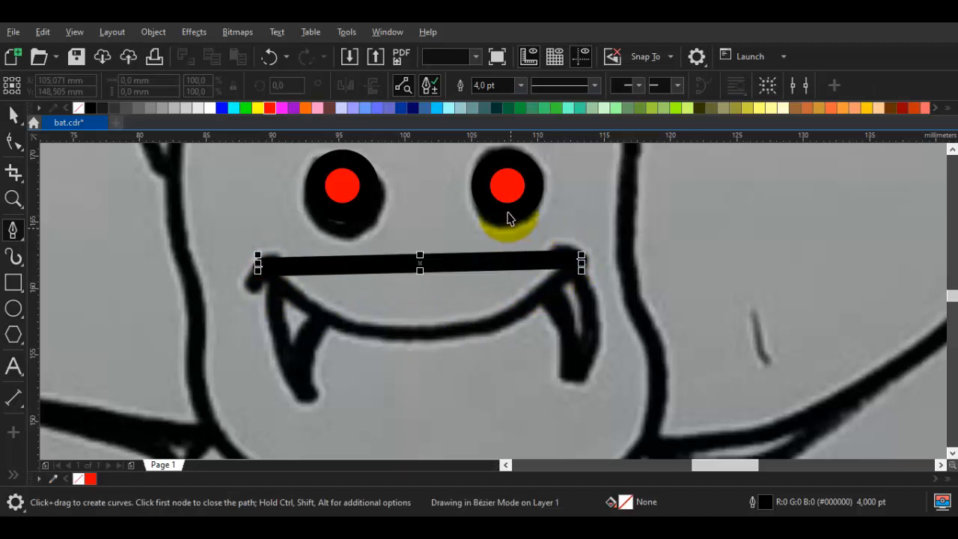
key("space")
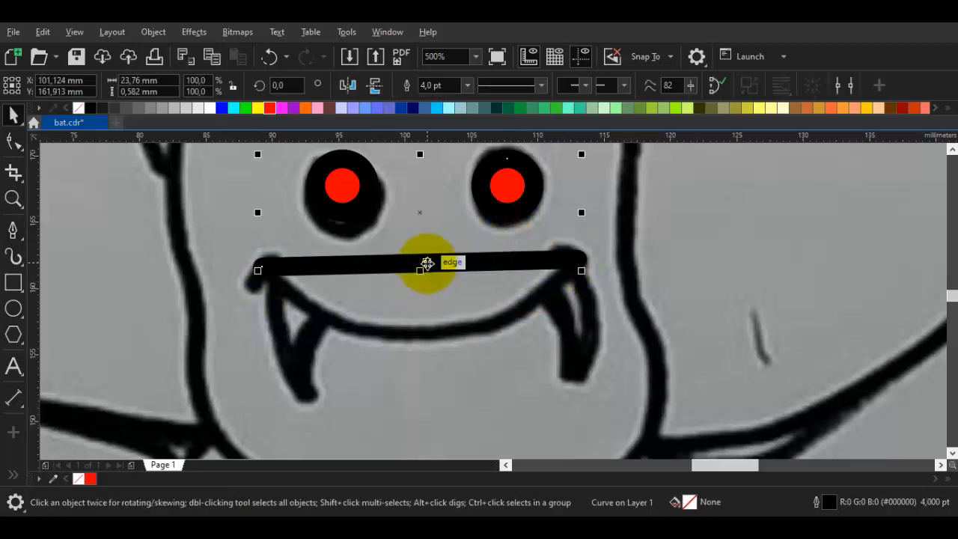
Step: Add a node at the middle of the mouth line, convert it to a curve and move it down to the smile's lowest point
left_click(427, 266)
key("F10")
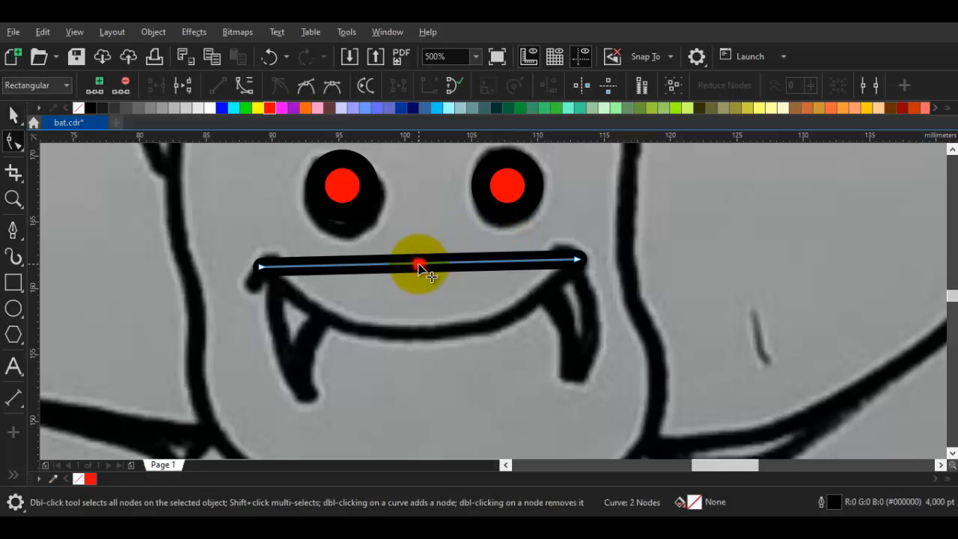
mouse_move(419, 264)
left_mouse_down()
mouse_move(437, 263)
mouse_move(421, 264)
left_mouse_up()
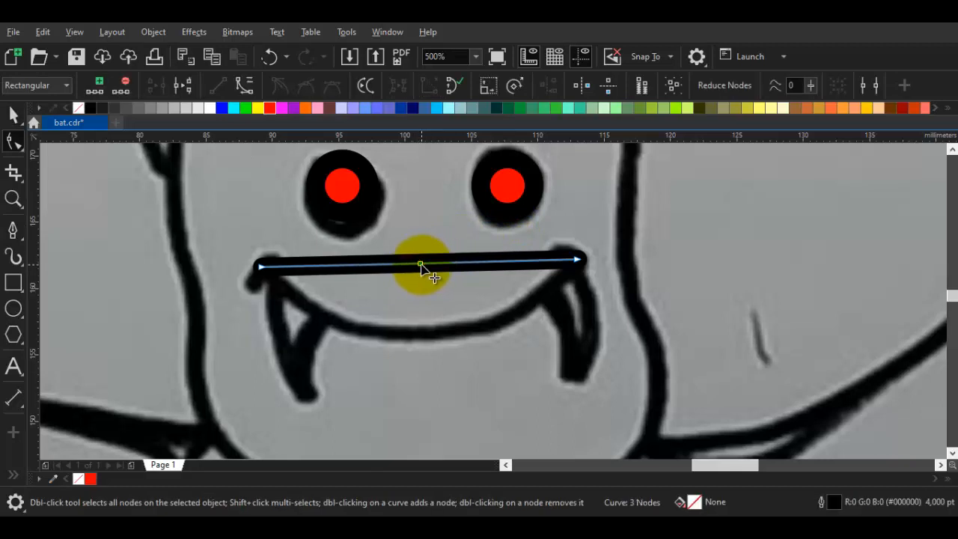
right_click(421, 266)
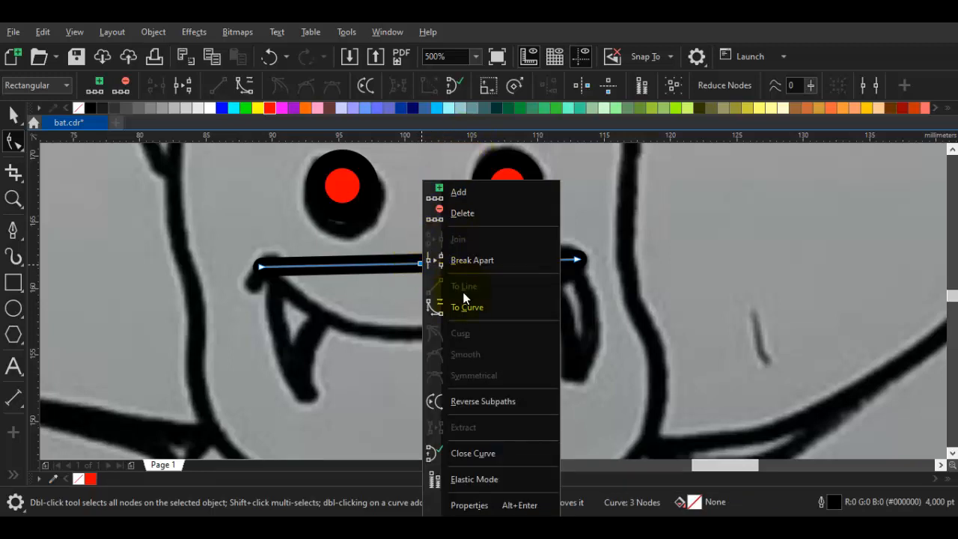
left_click(464, 311)
left_click_drag(416, 264, 425, 334)
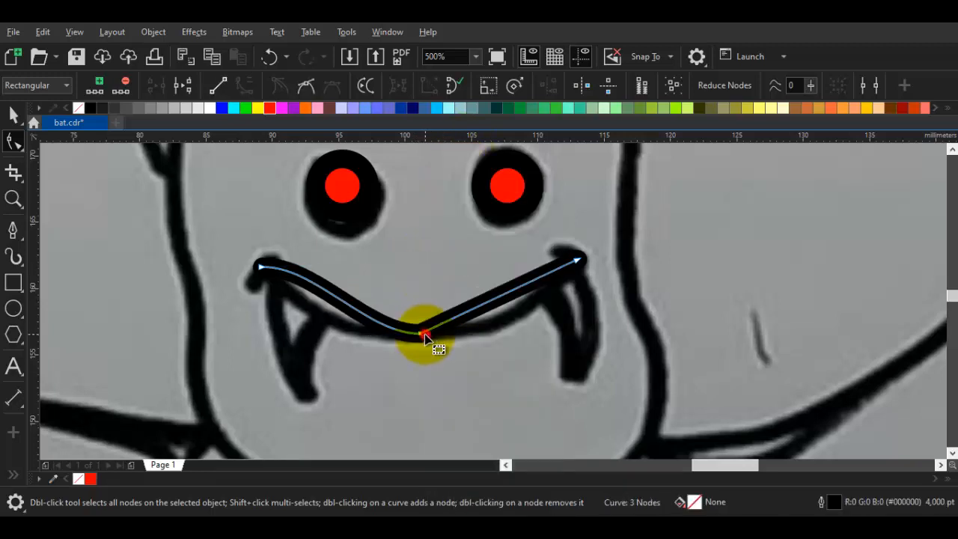
Step: Make the mouth line's middle node smooth and delete it, leaving only the two end nodes
double_click(422, 334)
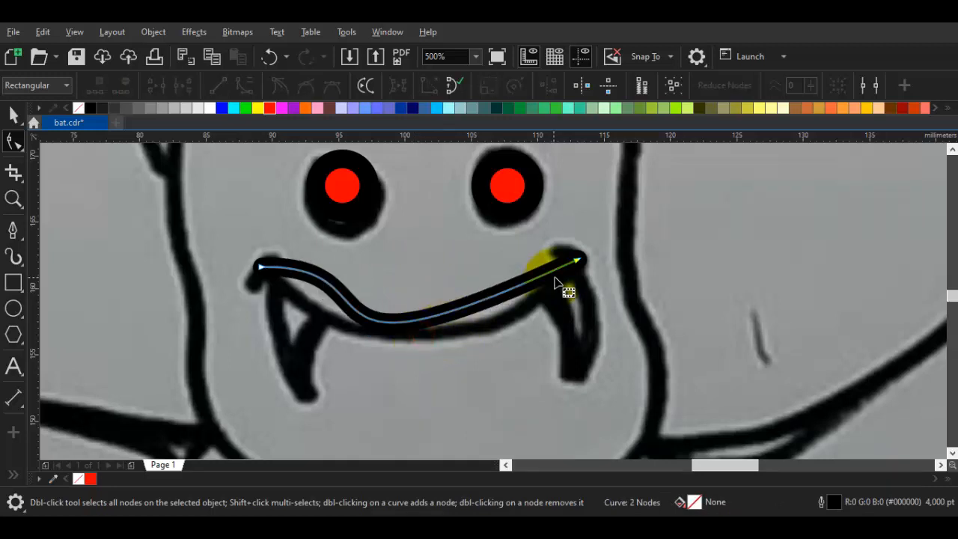
key("ctrl+z")
left_click(424, 337)
right_click(422, 336)
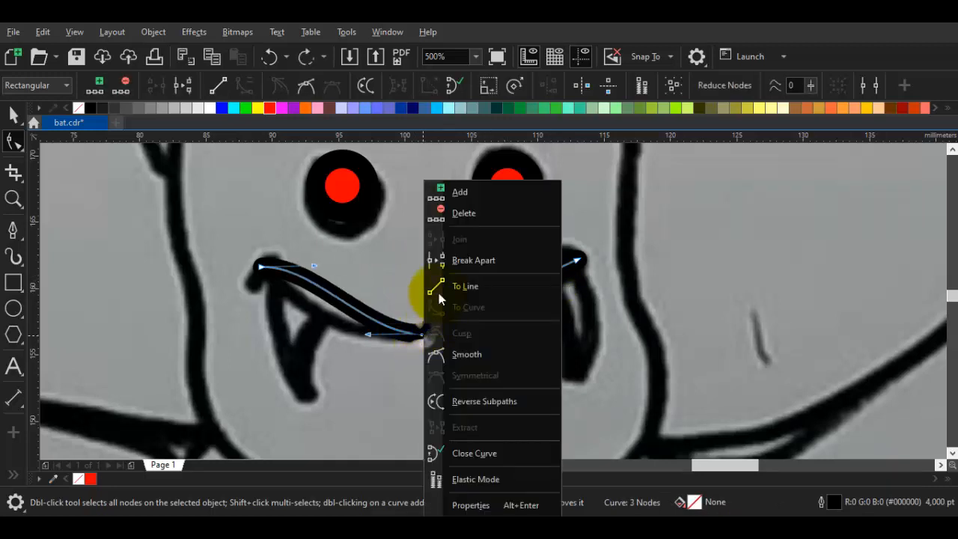
left_click(458, 354)
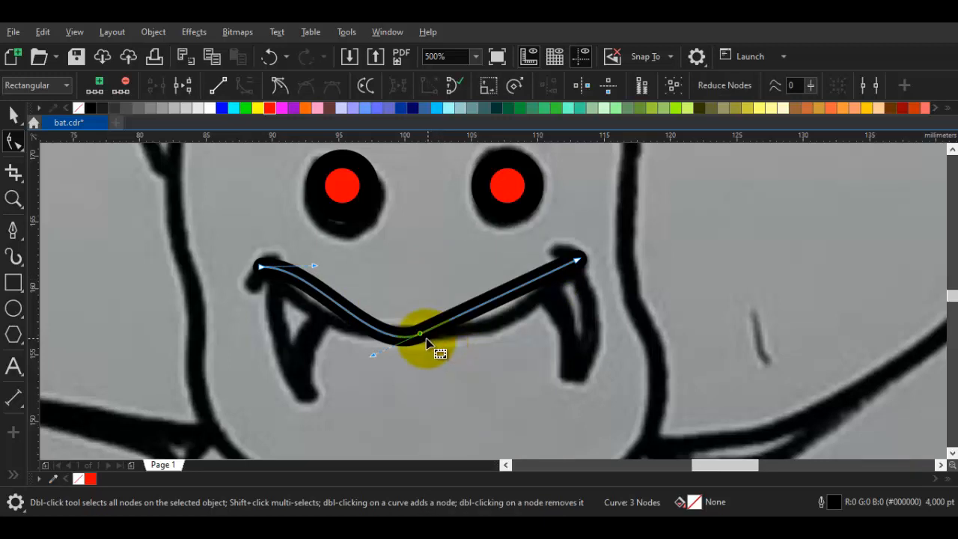
double_click(420, 337)
Step: Adjust the control handles of both mouth line ends so the curve follows the sketched smile
left_click(569, 271)
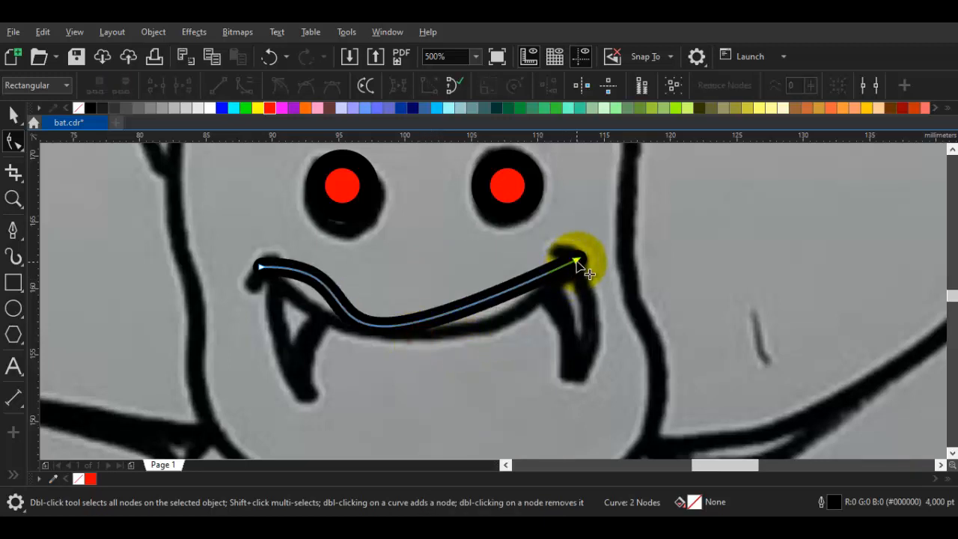
left_click(577, 261)
left_click_drag(358, 366, 463, 272)
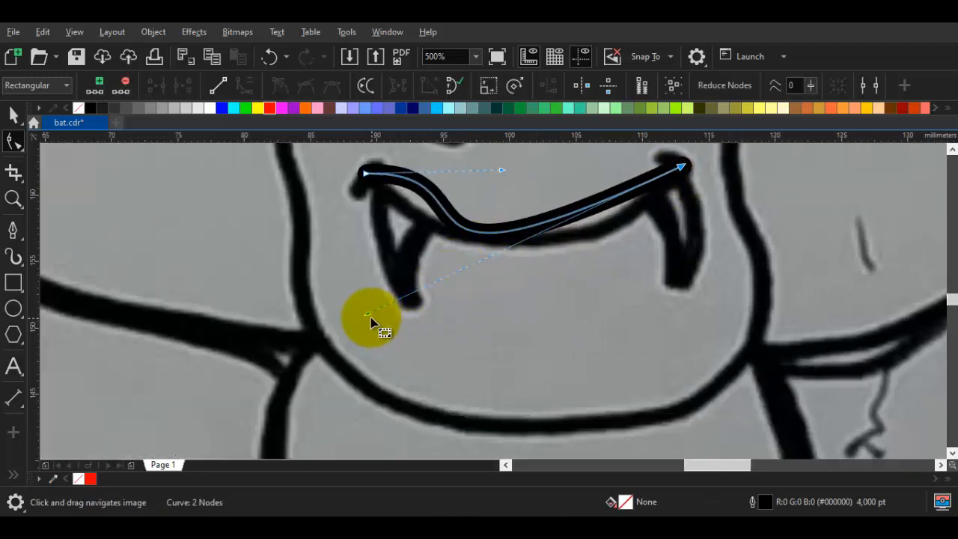
left_click_drag(370, 321, 490, 327)
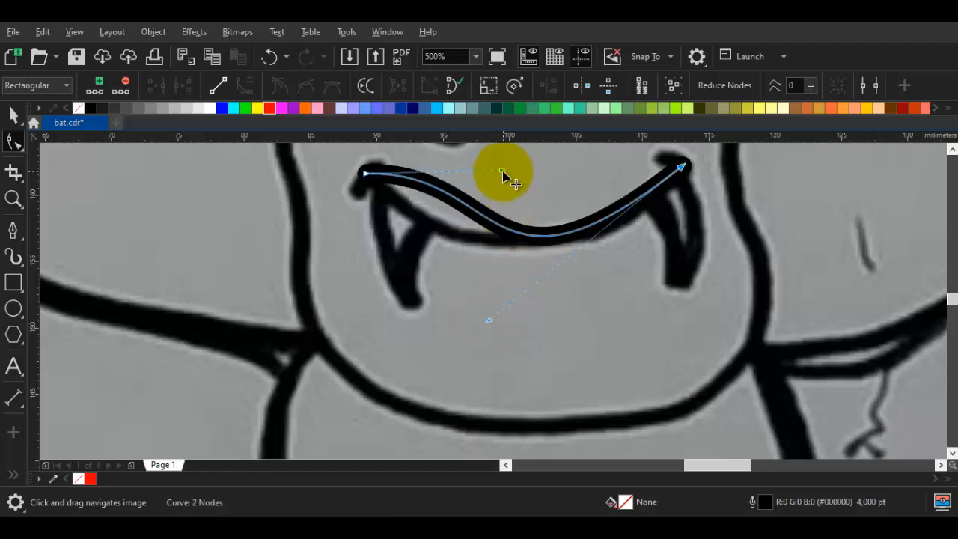
left_click_drag(503, 173, 410, 208)
left_click_drag(489, 319, 551, 302)
left_click(554, 300)
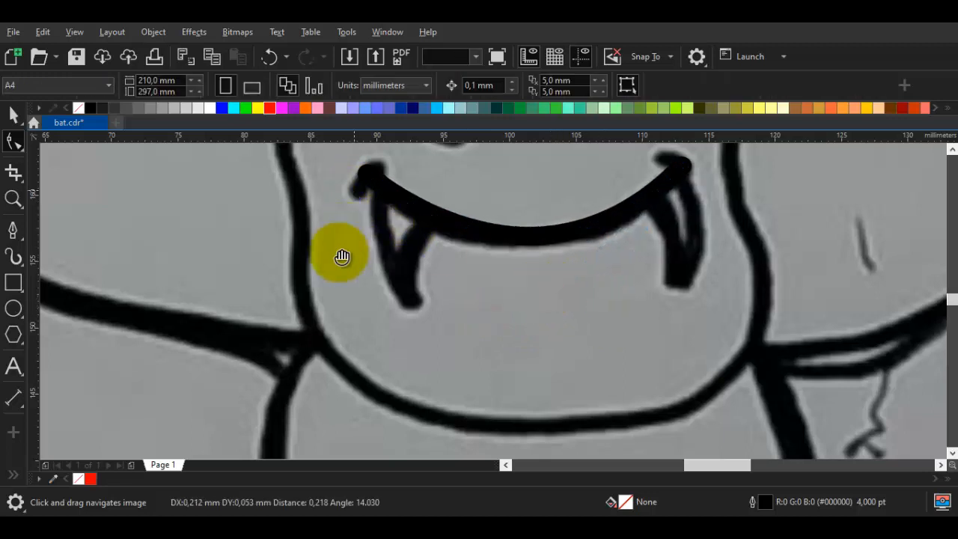
Step: Draw a short curved stroke about 2.2 by 2.4 mm across the left corner of the mouth
left_click_drag(340, 252, 336, 248)
scroll(336, 248, "up", 1)
key("p")
left_click_drag(396, 214, 365, 220)
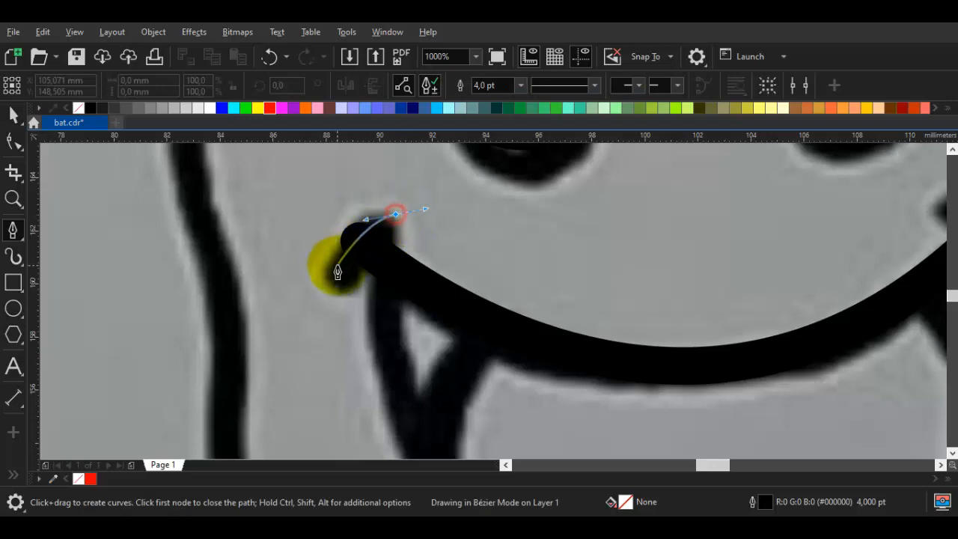
left_click(337, 278)
key("space")
Step: Shift the short corner stroke slightly left and down to centre it on the mouth line's end
scroll(345, 268, "down", 1)
scroll(355, 251, "up", 1)
key("space")
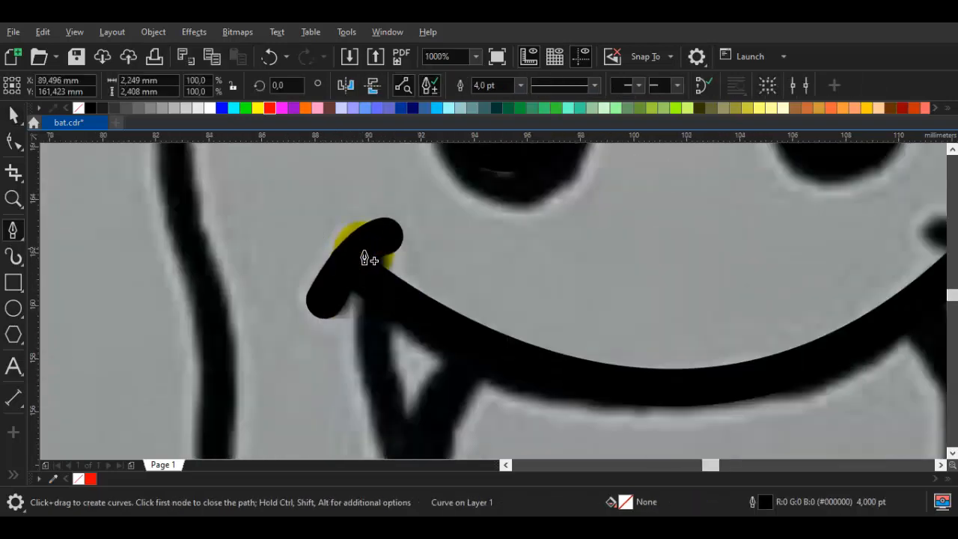
scroll(365, 258, "up", 1)
key("space")
left_click(393, 226)
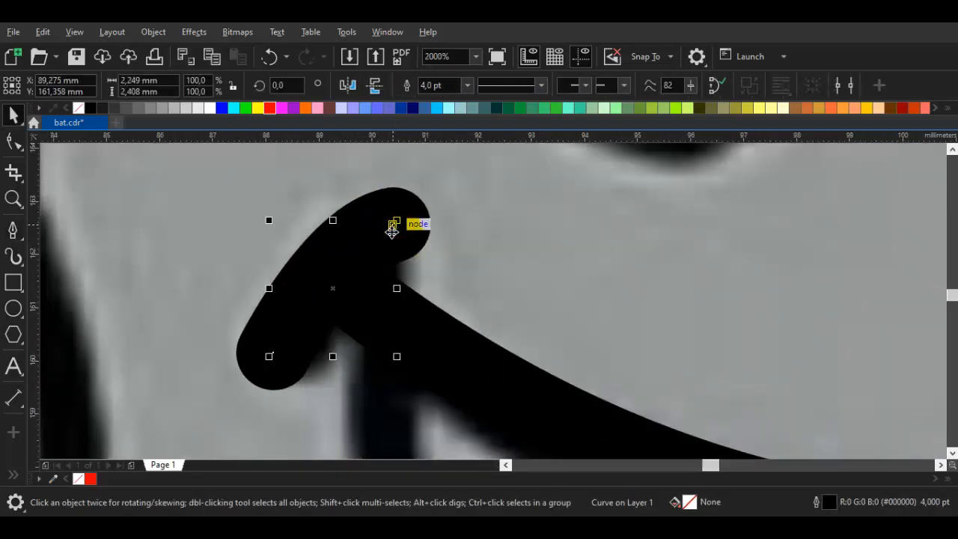
Step: Select the bat image with all drawn shapes and scale them down together to about 89.6%
scroll(394, 240, "down", 6)
left_click_drag(618, 327, 274, 167)
scroll(486, 216, "up", 1)
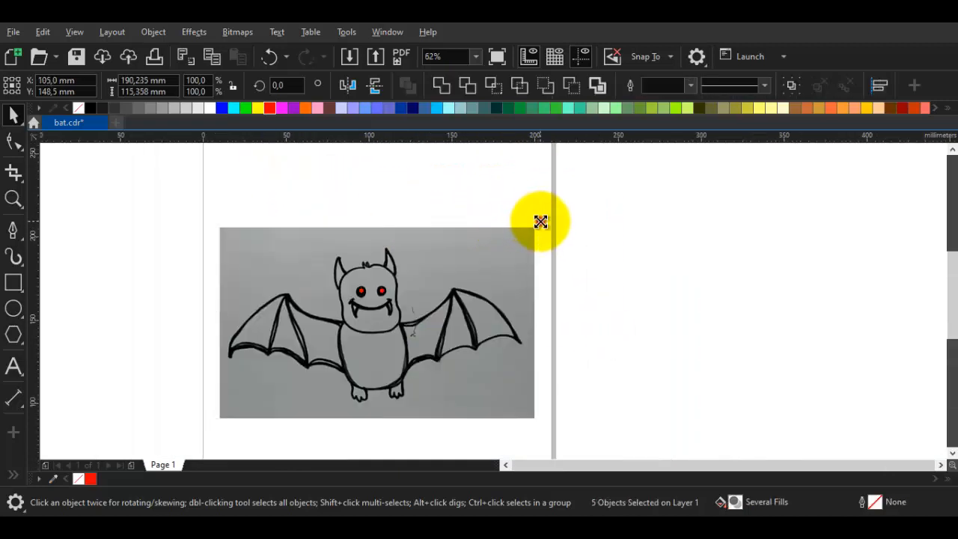
left_click_drag(541, 222, 534, 231)
left_click(584, 275)
Step: Create a mirrored copy of the left corner stroke and fit it over the right corner of the mouth
scroll(342, 325, "up", 2)
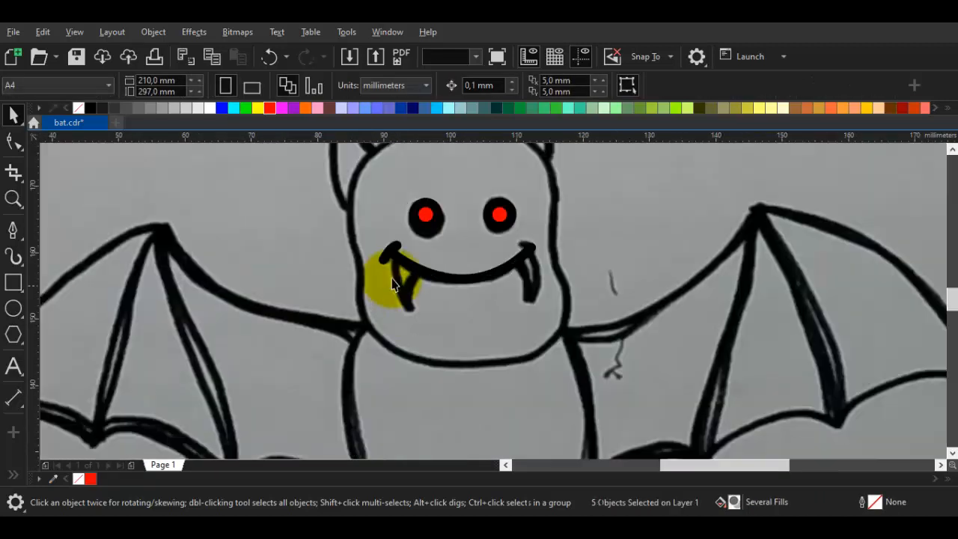
scroll(395, 285, "up", 1)
left_click(308, 252)
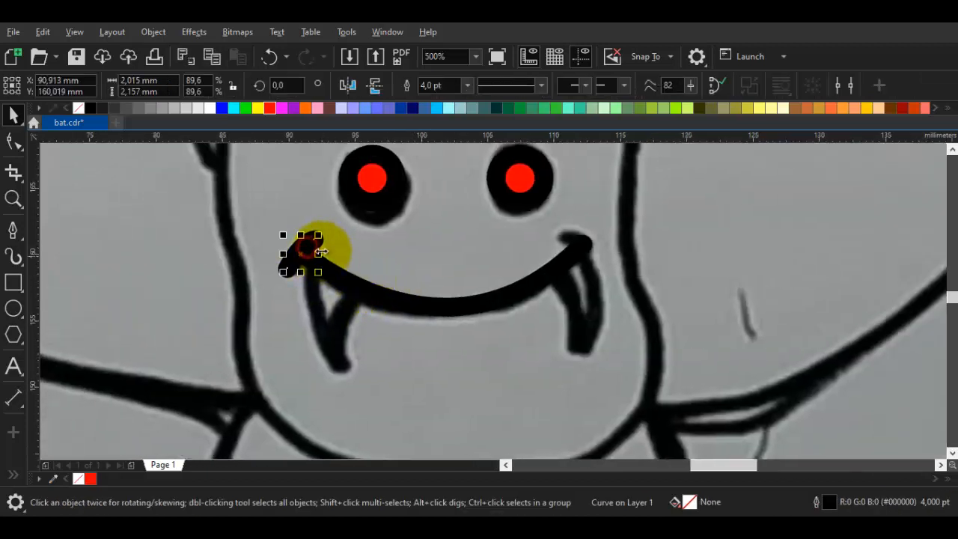
left_click_drag(318, 256, 571, 258)
right_click(294, 261)
scroll(591, 236, "up", 1)
key("F10")
key("space")
left_click(599, 288)
double_click(529, 285)
left_click(576, 254)
Step: Select the mouth line together with both of its corner strokes and group the three curves
scroll(569, 270, "down", 2)
key("space")
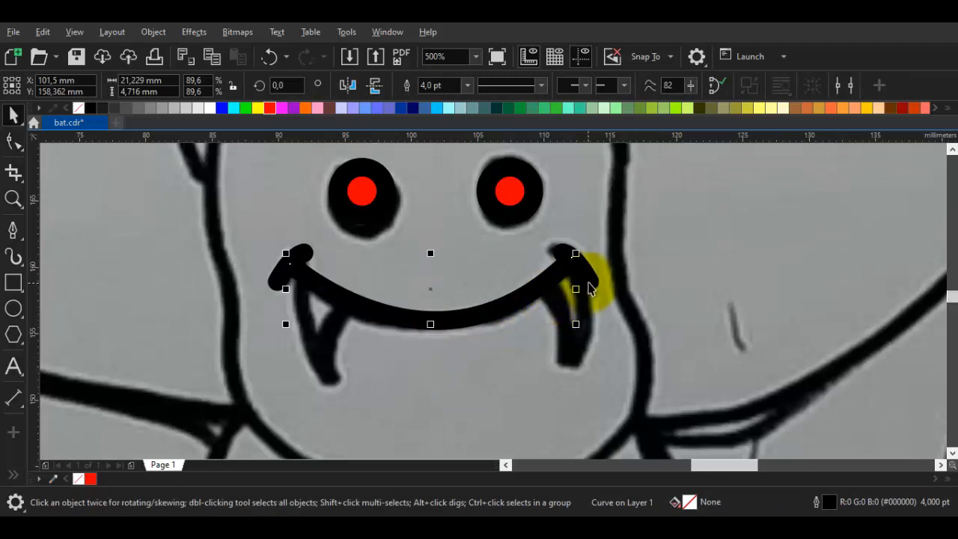
left_click(289, 292, "shift")
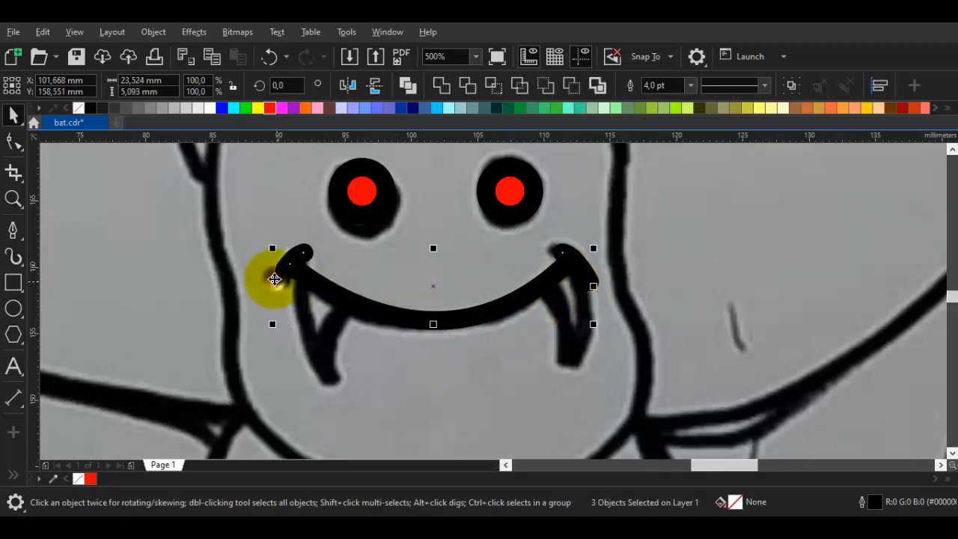
right_click(275, 280)
left_click(330, 80)
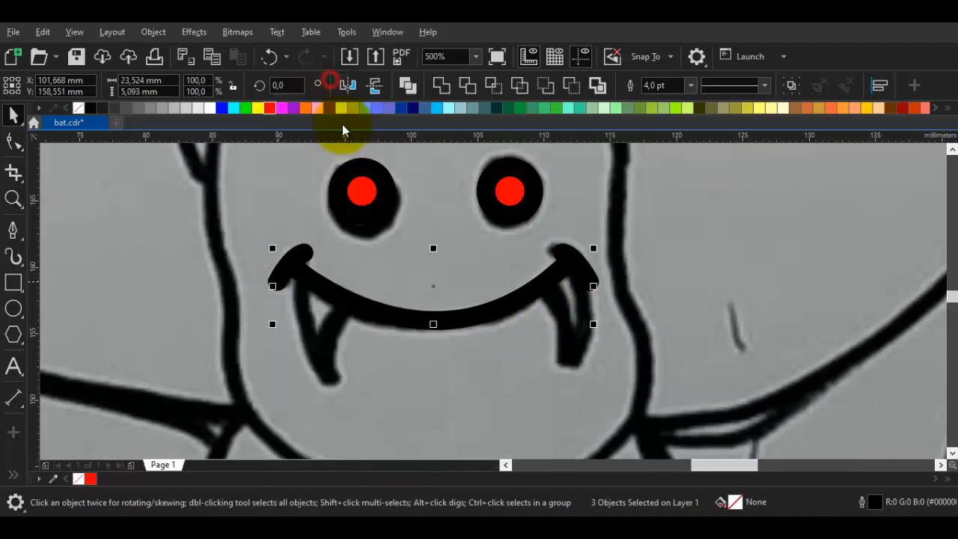
Step: Group the two red eyes and centre the group horizontally over the mouth group
left_click(366, 188)
left_click(507, 193, "shift")
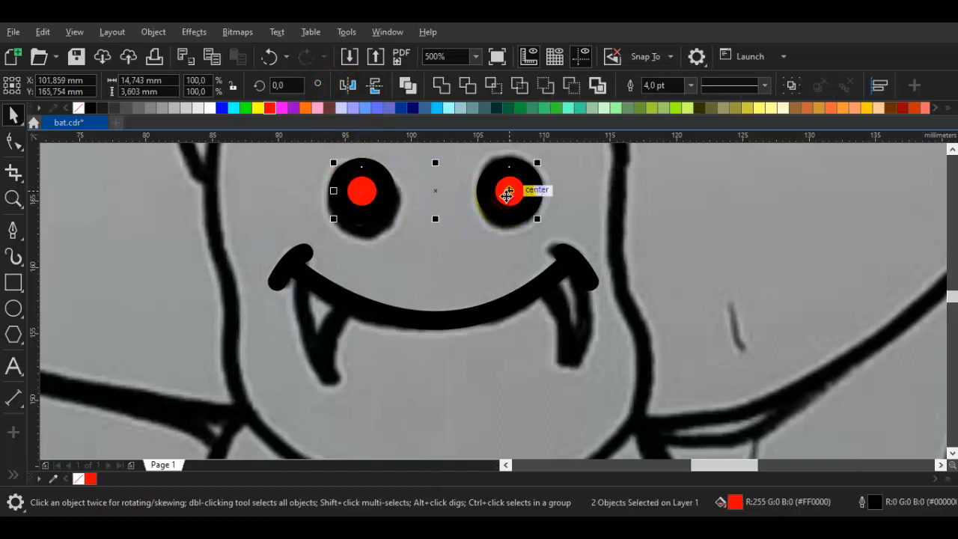
key("Escape")
left_click(375, 210)
left_click(511, 207, "shift")
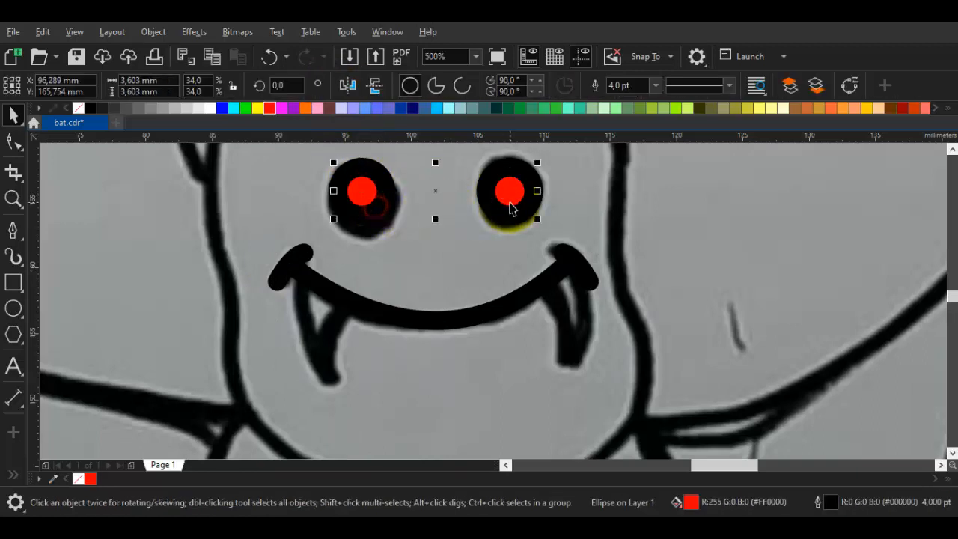
key("ctrl+g")
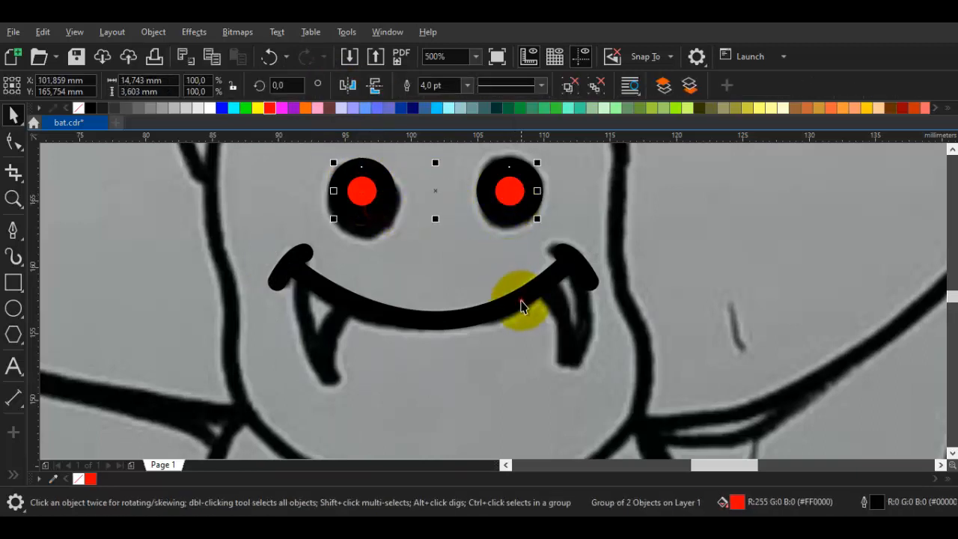
left_click(521, 299, "shift")
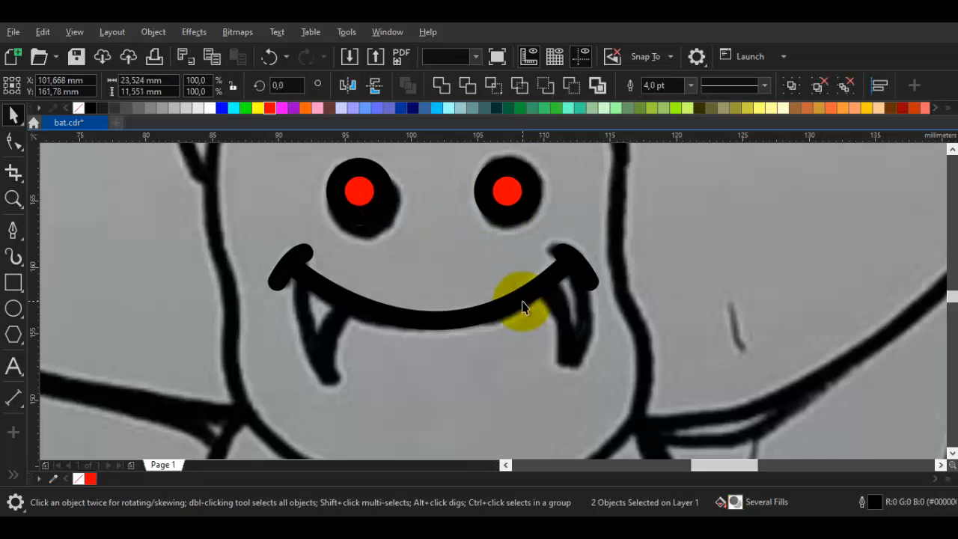
Step: Trace the left fang with the Pen tool as a closed curved shape about 3.7 by 8 mm hanging from the mouth line
left_click(324, 329)
left_click_drag(327, 380, 284, 354)
left_click(301, 274)
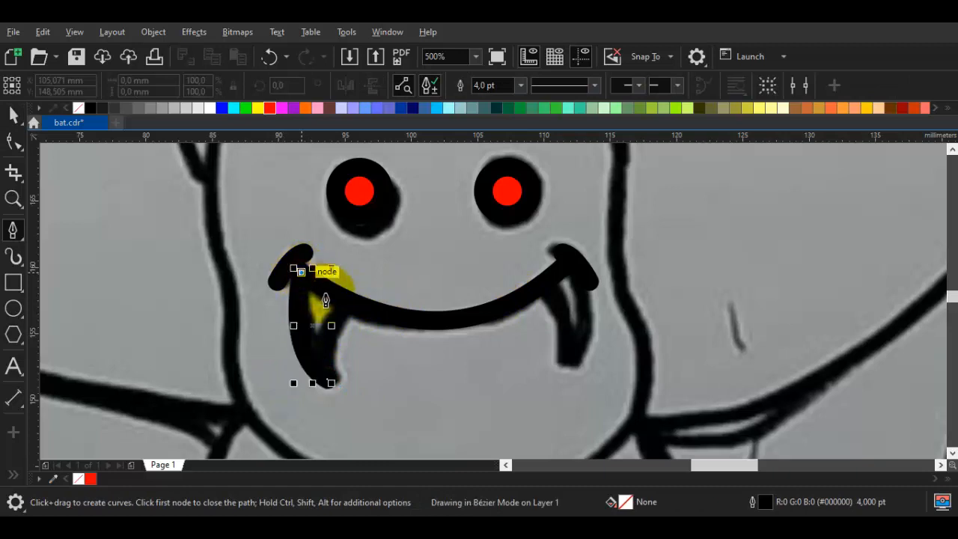
left_click(346, 301)
left_click(334, 385)
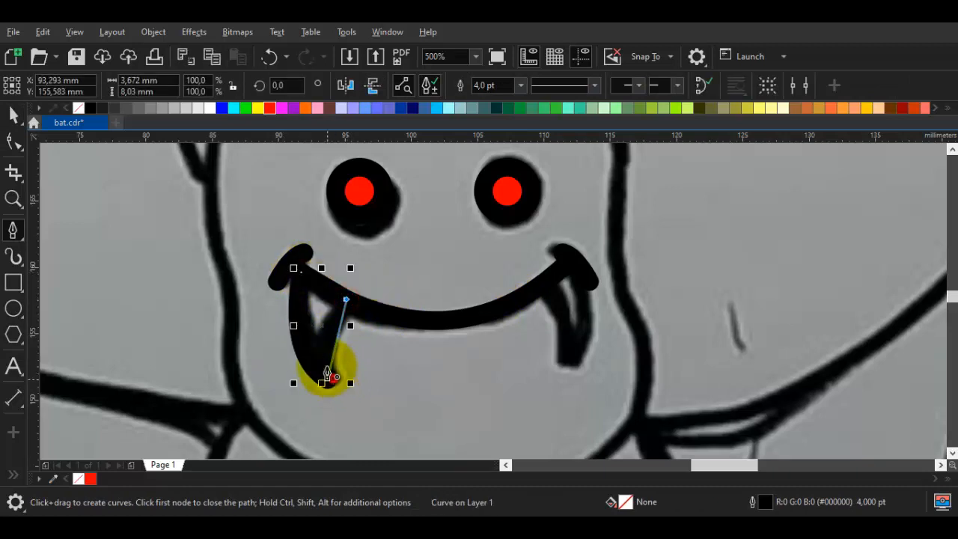
mouse_move(327, 372)
left_mouse_down()
mouse_move(317, 347)
mouse_move(323, 334)
left_mouse_up()
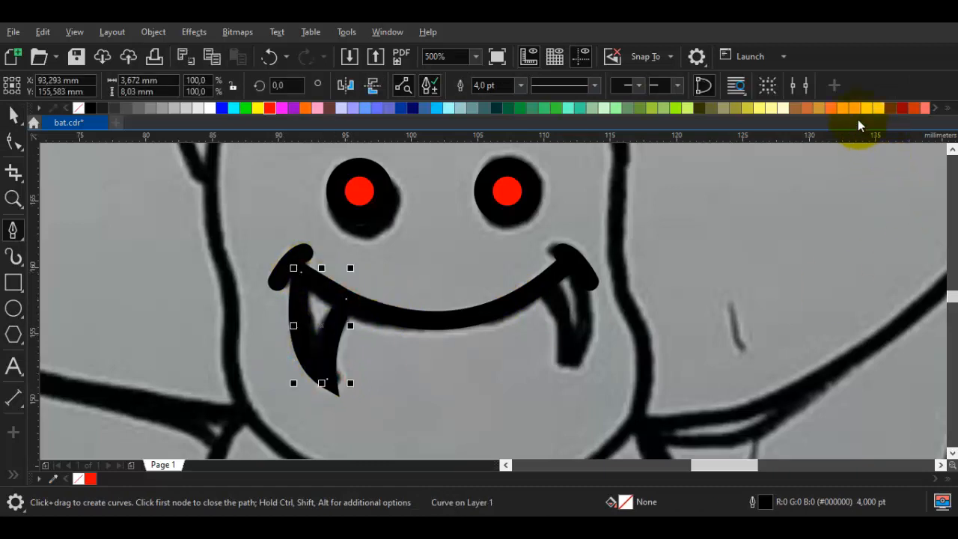
Step: Fill the left fang with pale yellow (#FFFF99) and order it in front of the bat image
left_click_drag(772, 110, 334, 321)
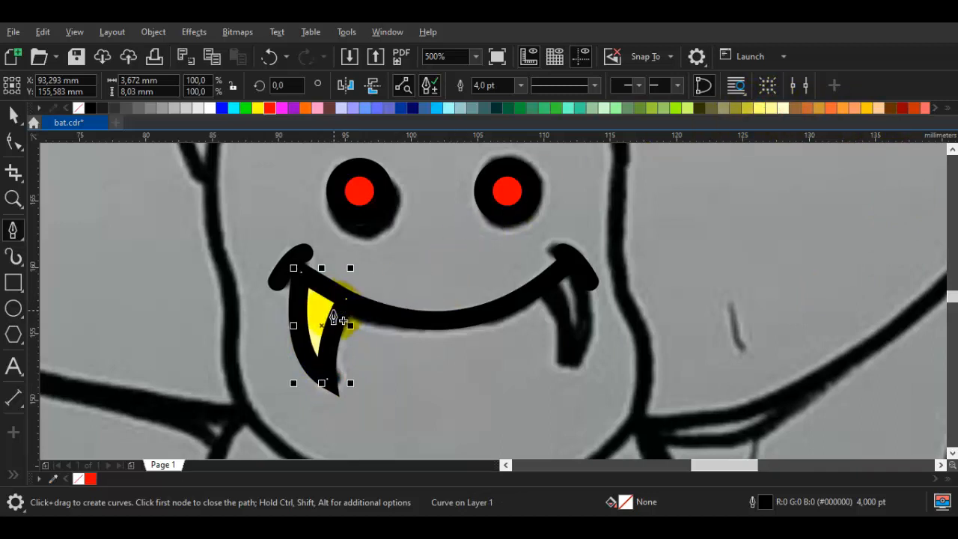
right_click(334, 323)
mouse_move(498, 137)
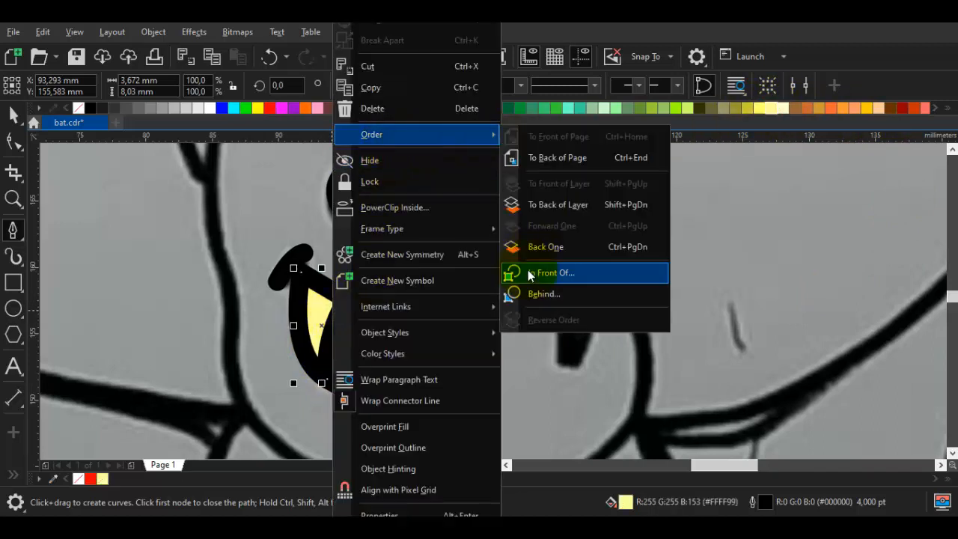
left_click(538, 273)
left_click(462, 280)
scroll(325, 325, "up", 2)
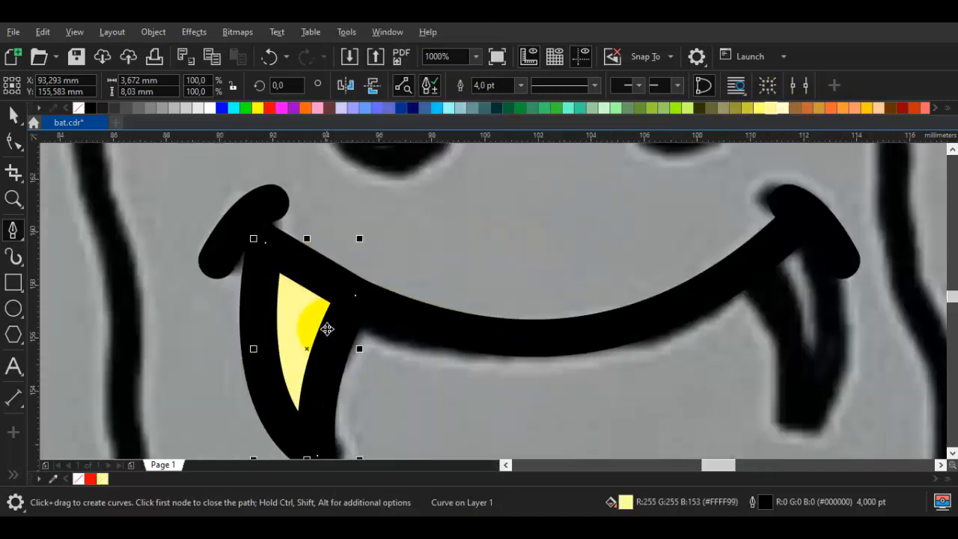
key("space")
key("F10")
left_click(358, 298)
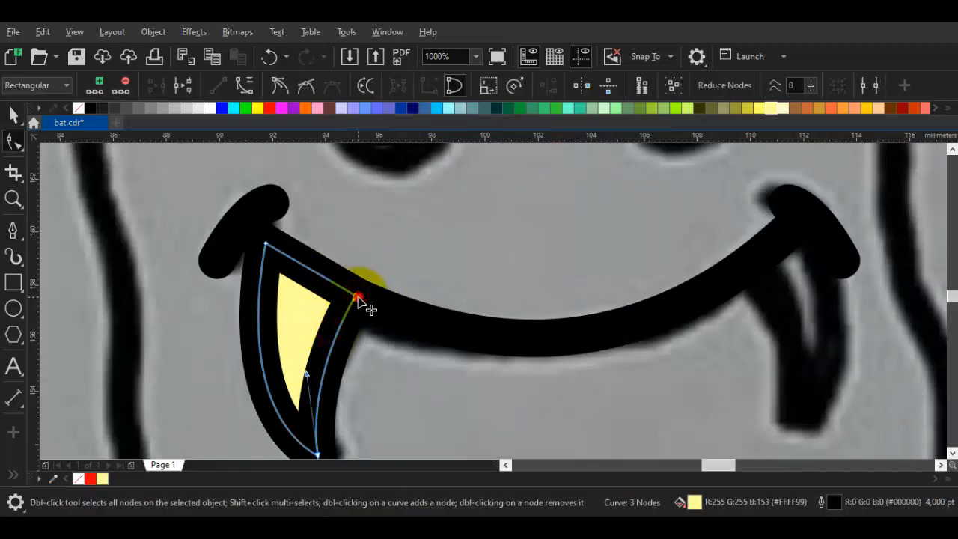
left_click(487, 248)
key("a")
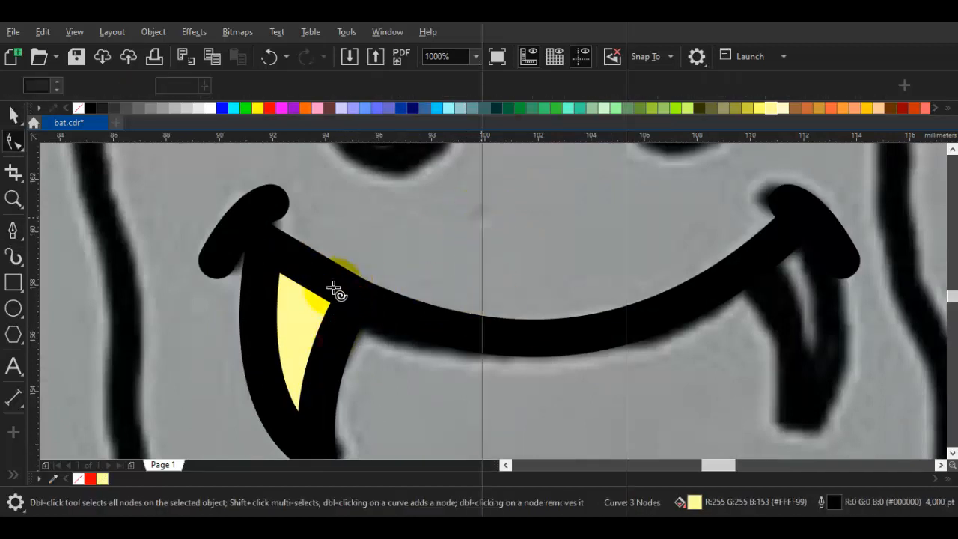
key("space")
left_click(322, 320)
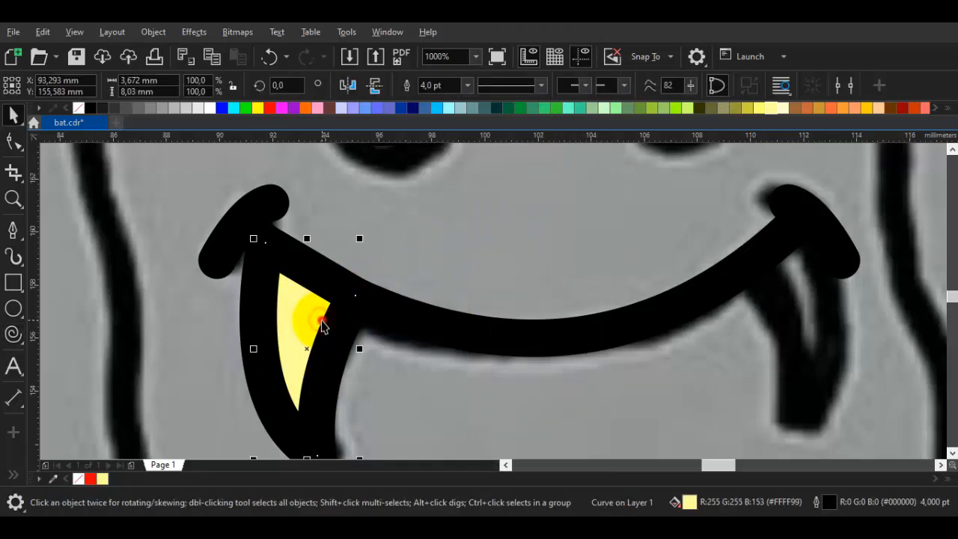
Step: Convert the left fang's top edge to a curve and bend it to follow the mouth line
key("F10")
right_click(324, 321)
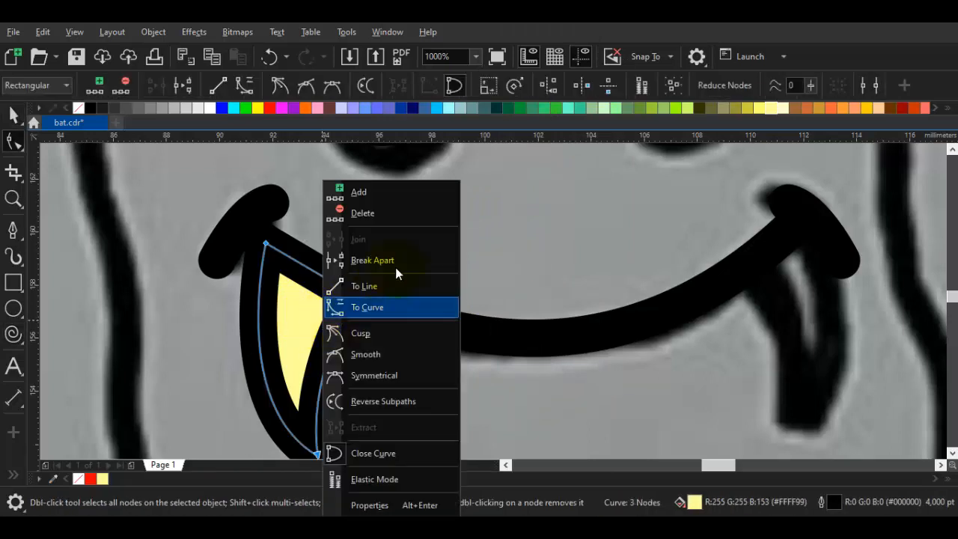
left_click(374, 311)
right_click(353, 299)
left_click(385, 335)
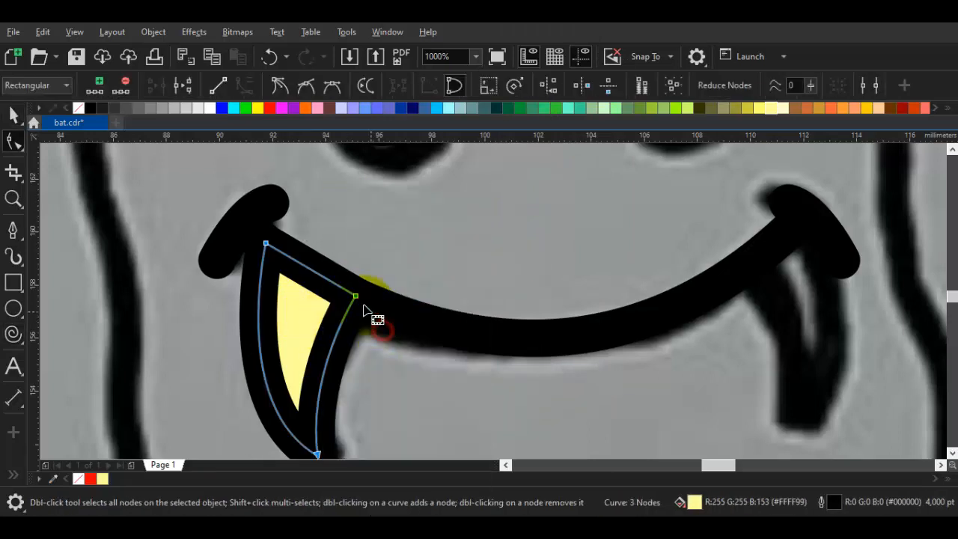
scroll(330, 287, "up", 1)
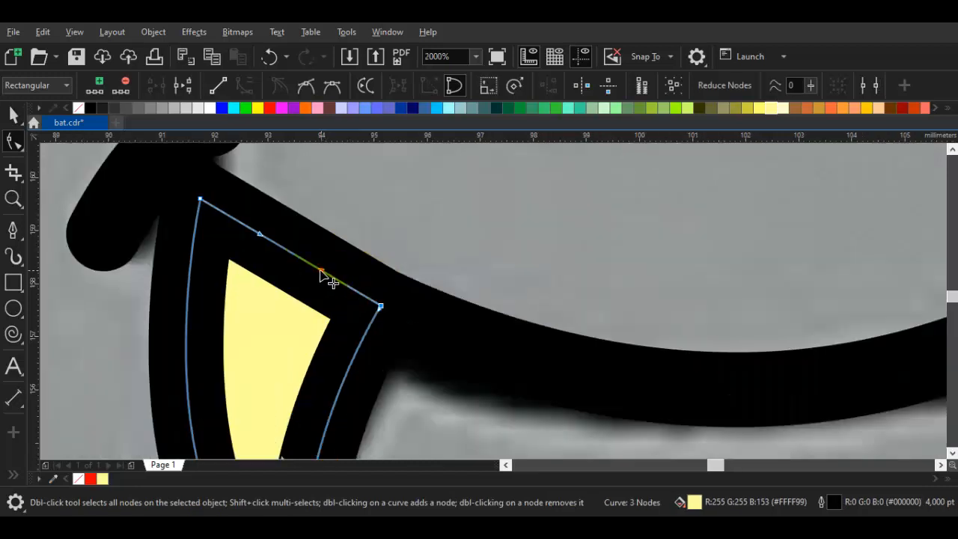
left_click_drag(322, 270, 312, 269)
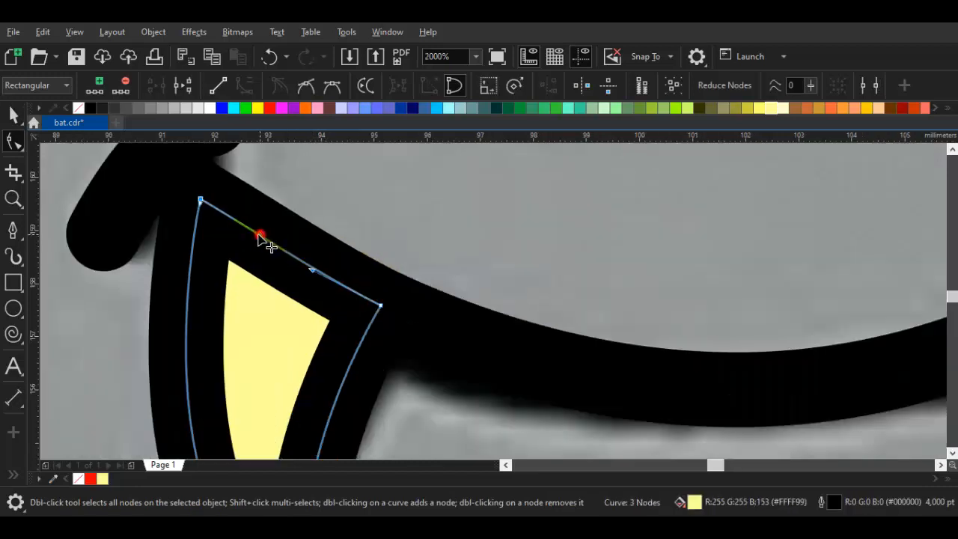
scroll(249, 232, "down", 1)
Step: Make a horizontally mirrored copy of the left fang, fit it under the mouth's right end and send it backward in the stacking order
key("space")
left_click(331, 328)
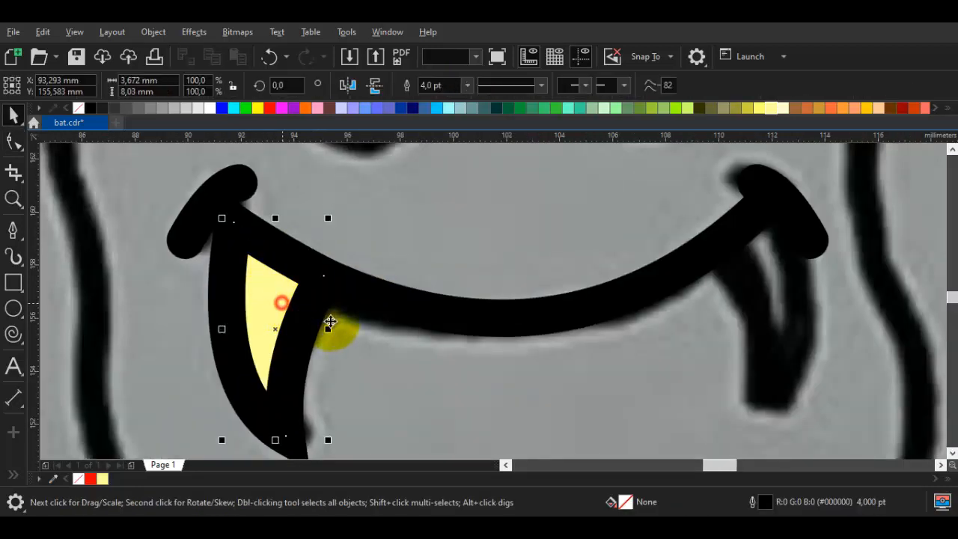
left_click_drag(331, 329, 256, 337)
right_click(255, 337)
left_click_drag(297, 319, 730, 298)
right_click(731, 298)
mouse_move(771, 135)
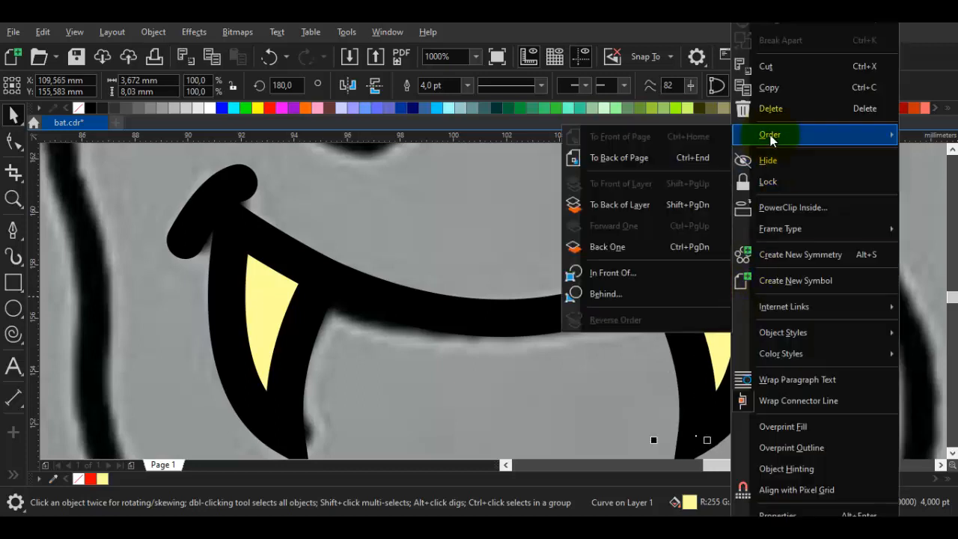
left_click(573, 246)
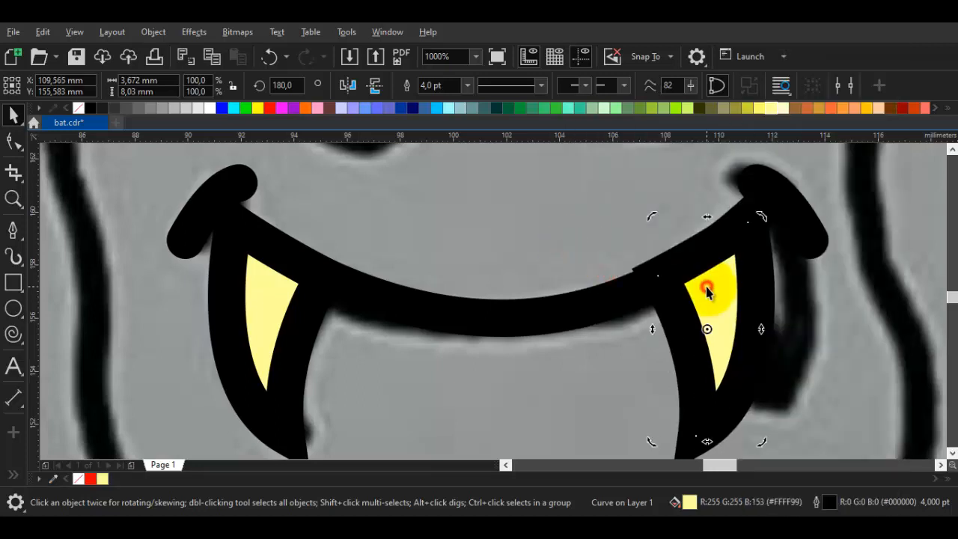
Step: Move the right fang's inner top node slightly right and down so its corner merges into the mouth line
key("F10")
left_click(748, 224)
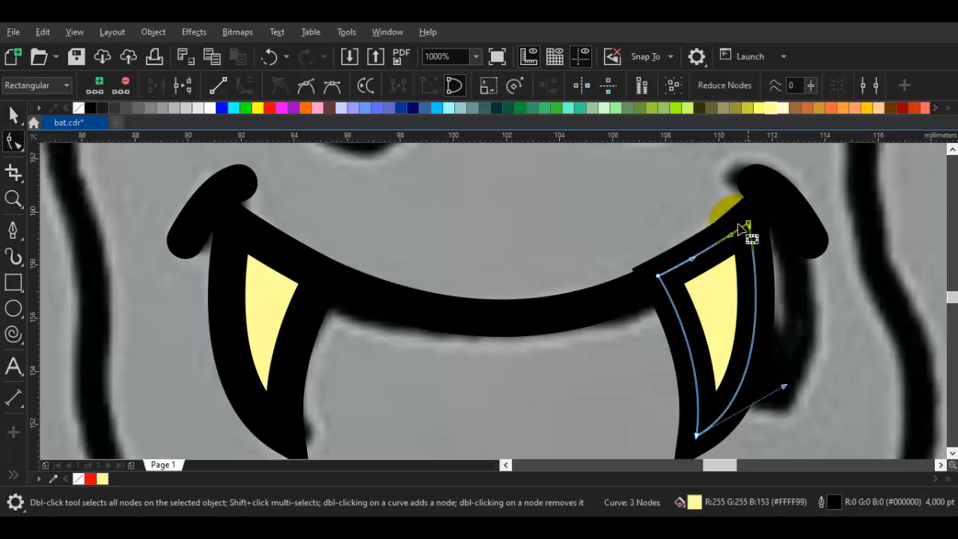
left_click_drag(656, 276, 661, 279)
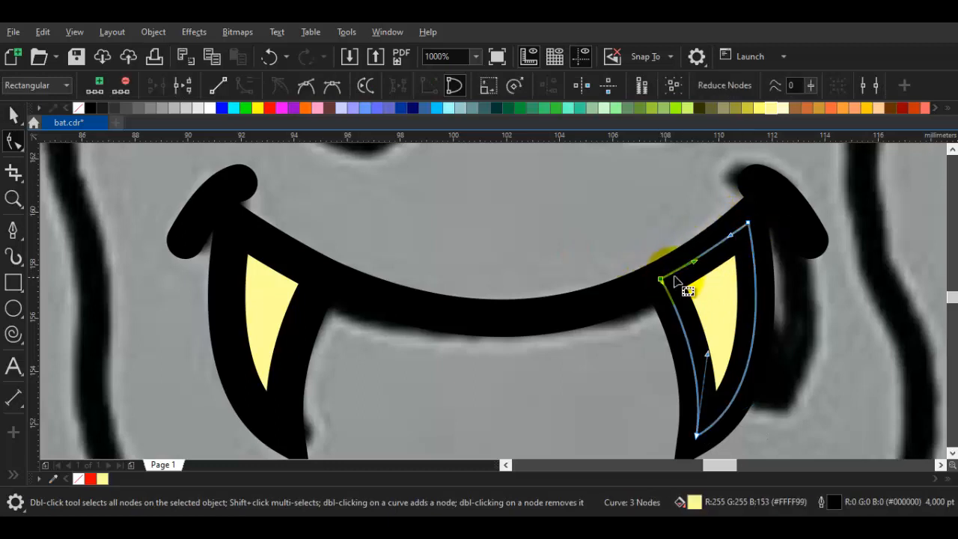
key("space")
scroll(687, 277, "down", 4)
key("Escape")
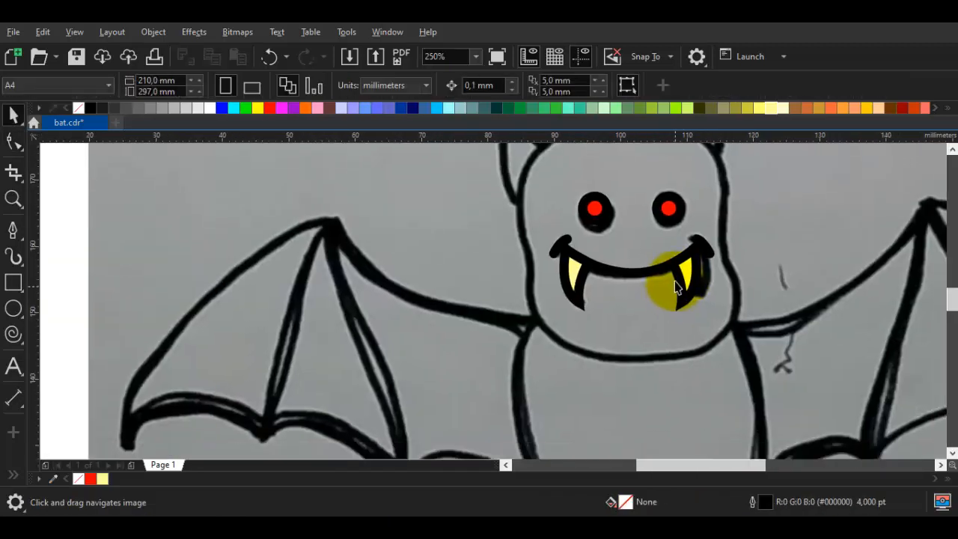
Step: Select both fangs and restack them with the In Front Of order option
left_click(704, 281)
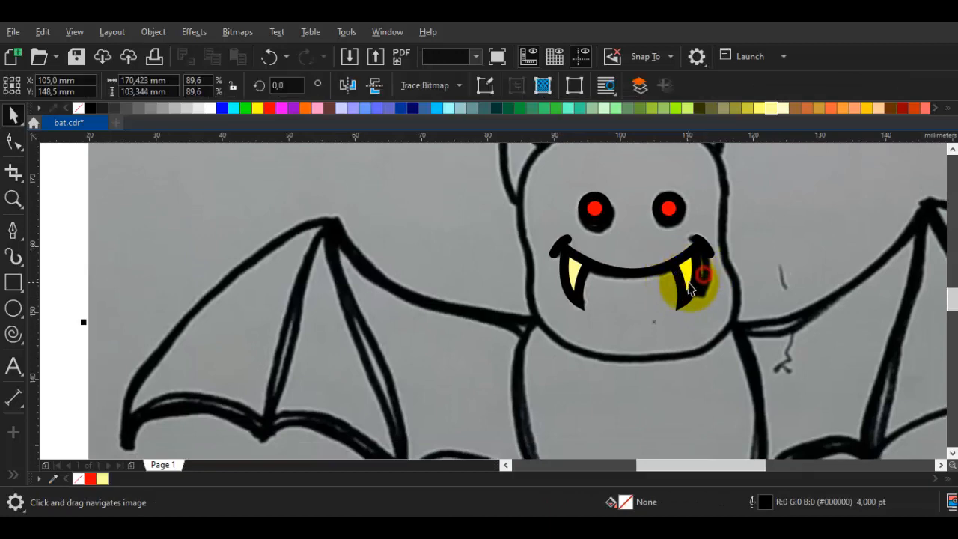
left_click(581, 281, "shift")
right_click(582, 281)
mouse_move(649, 176)
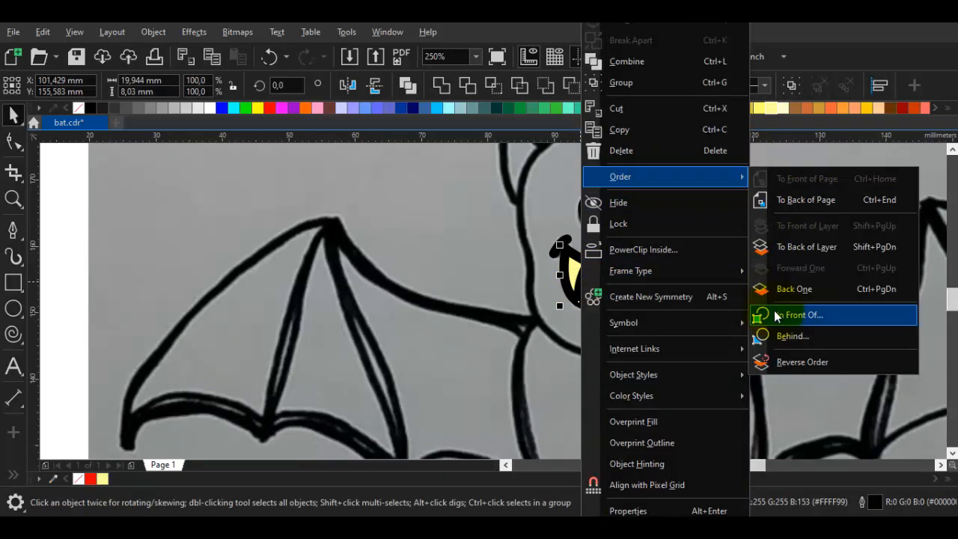
left_click(784, 315)
scroll(760, 261, "down", 3)
key("Escape")
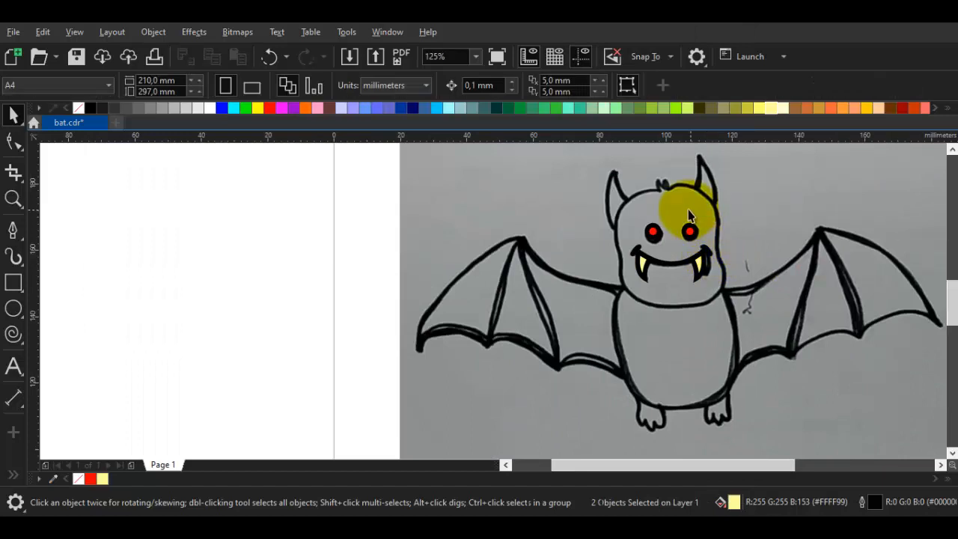
Step: Select the eyes, the mouth and both fangs together
scroll(678, 226, "up", 3)
left_click_drag(677, 227, 668, 245)
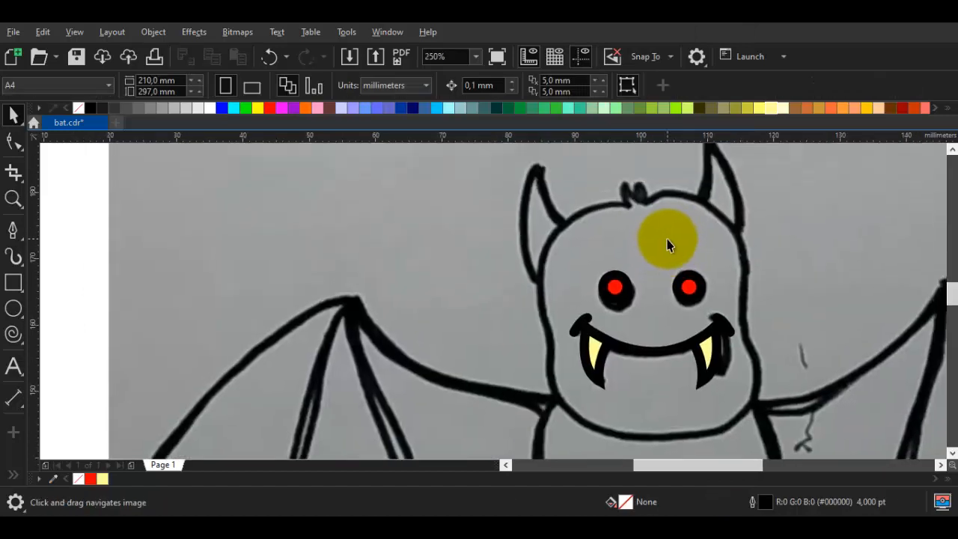
scroll(700, 331, "down", 1)
left_click_drag(685, 328, 581, 286)
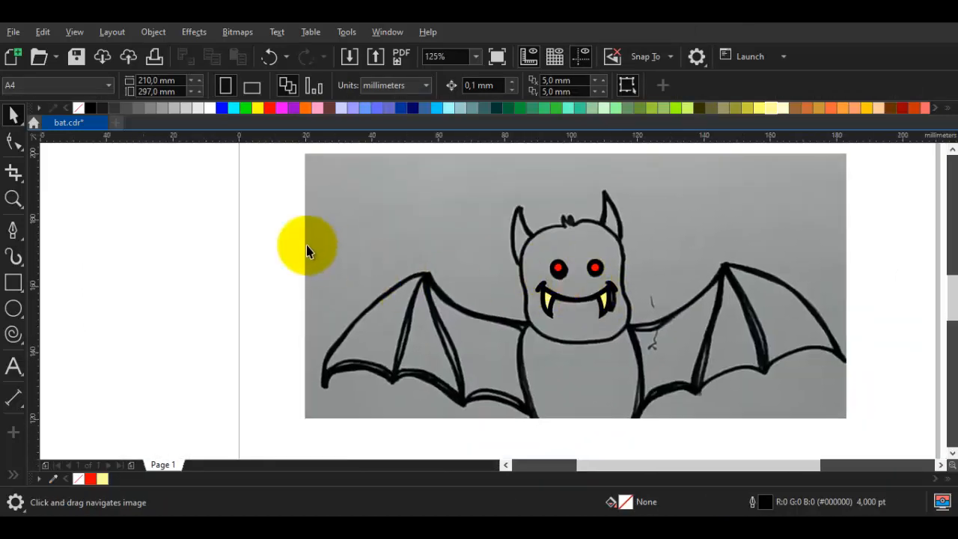
left_click(603, 267)
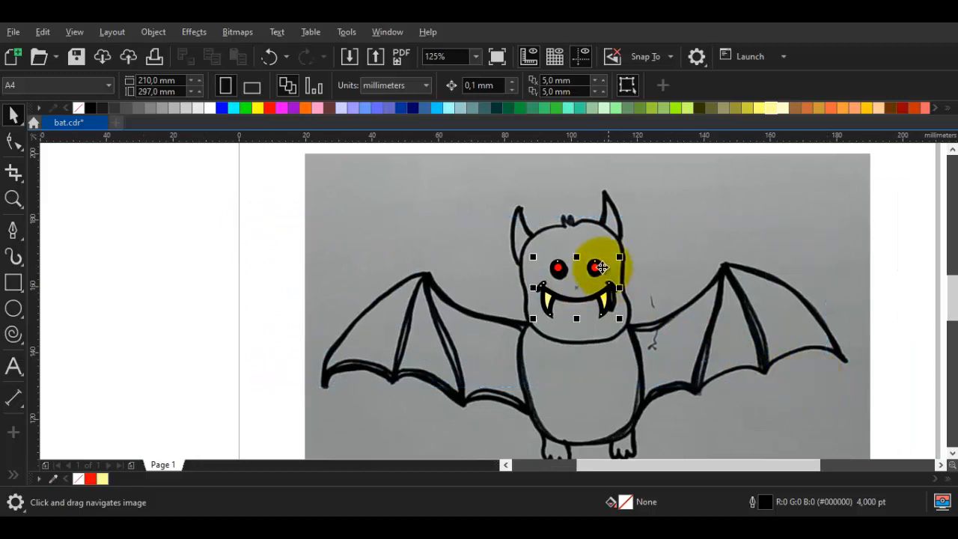
right_click(594, 265)
left_click(511, 231)
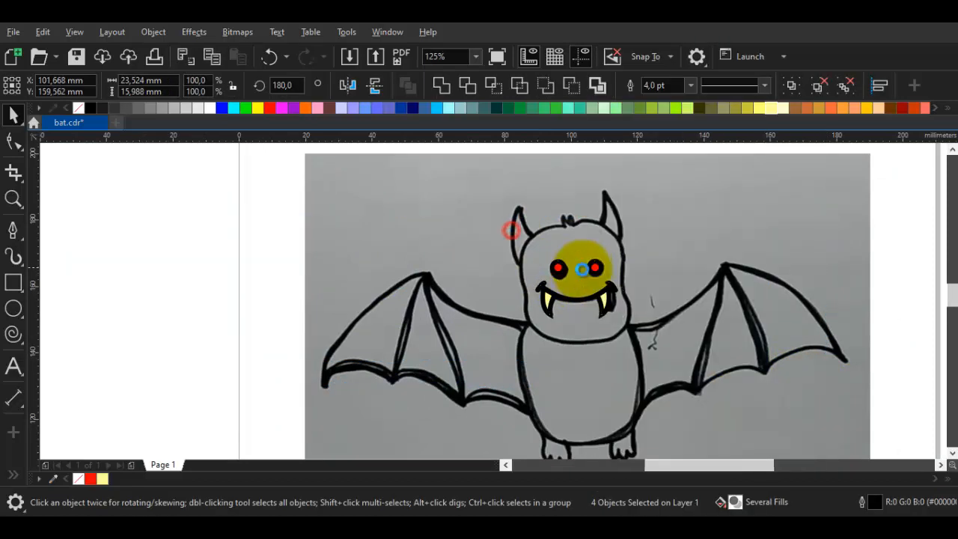
Step: Draw a curved eyebrow about 7 mm wide and 2 mm high above the left eye with the Pen tool
scroll(582, 268, "up", 3)
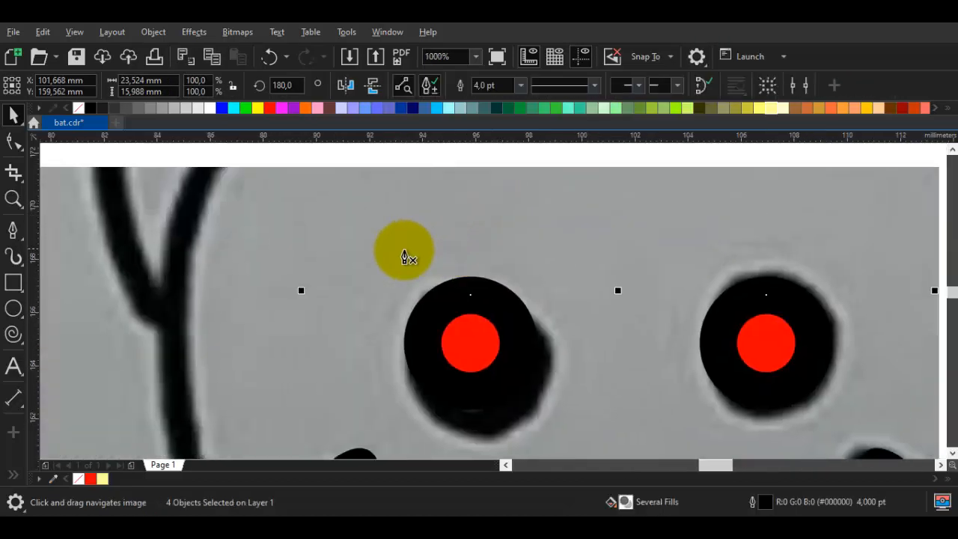
left_click_drag(387, 251, 488, 194)
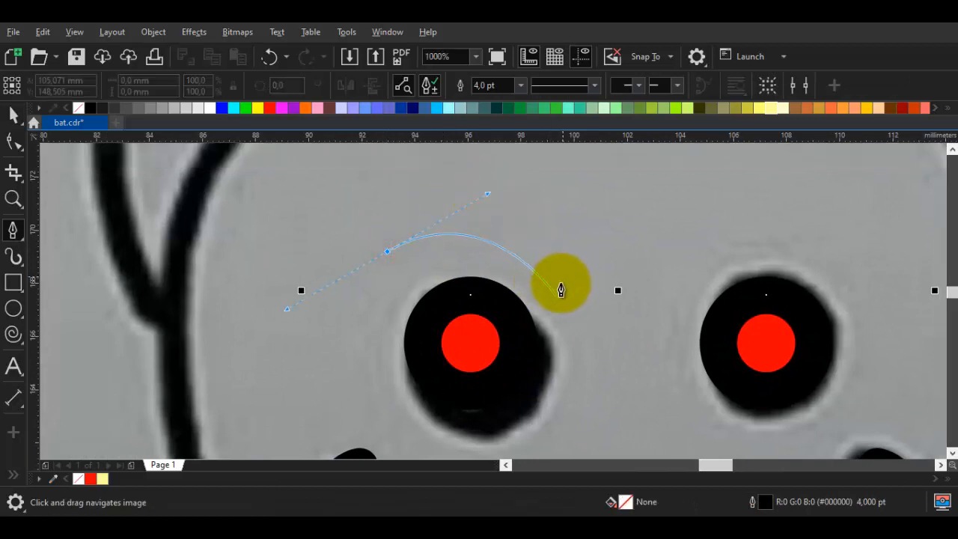
double_click(571, 284)
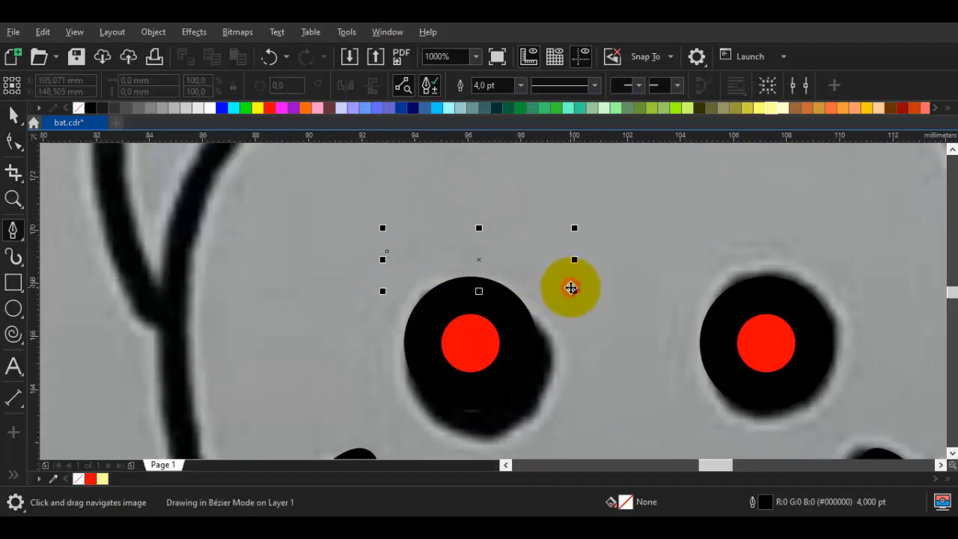
Step: Place a horizontally mirrored copy of the left eyebrow above the right eye
key("space")
left_click_drag(560, 261, 699, 276)
scroll(631, 297, "down", 3)
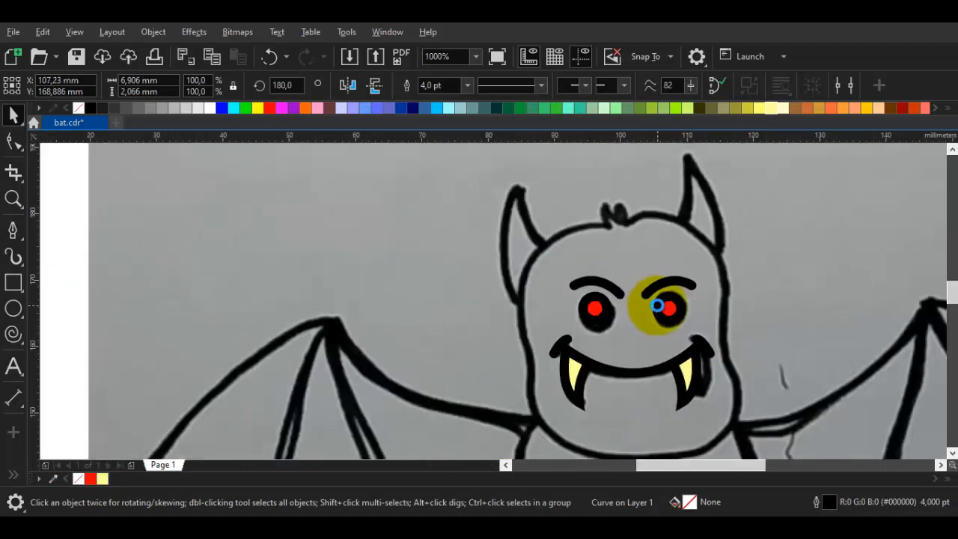
key("Escape")
Step: Skew the right eyebrow vertically so its outer end rises and its inner end stays low
scroll(642, 298, "up", 2)
left_click(695, 271)
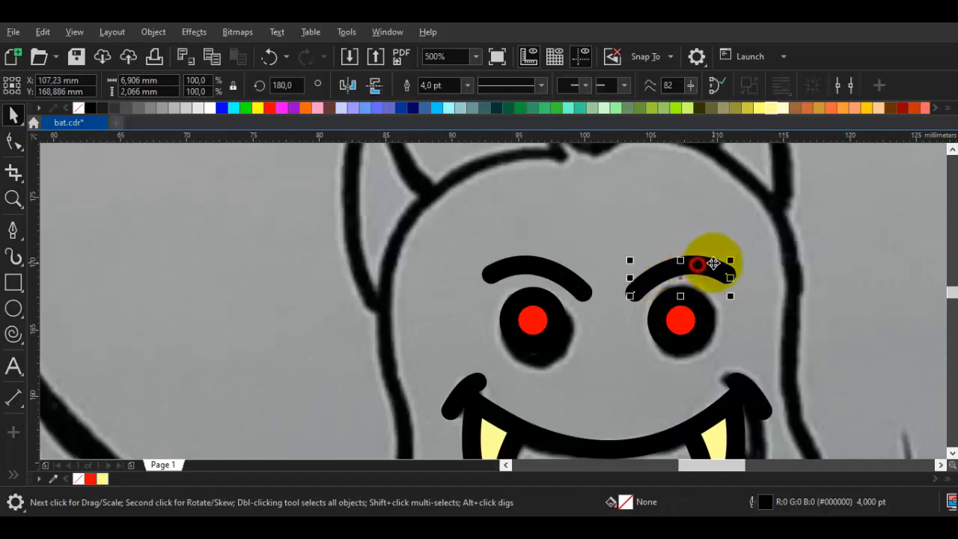
left_click(711, 263)
scroll(730, 265, "up", 2)
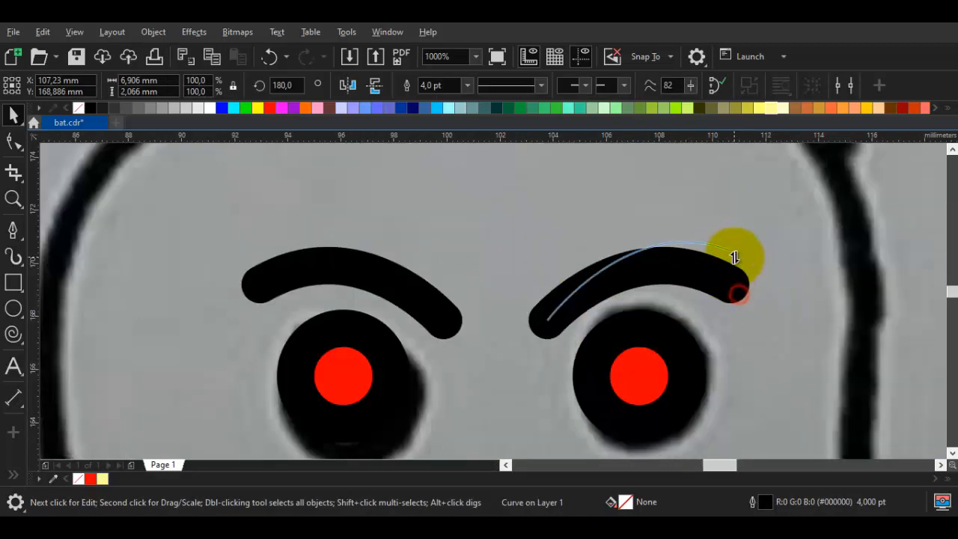
left_click_drag(733, 238, 733, 230)
scroll(742, 257, "down", 3)
left_click(781, 301)
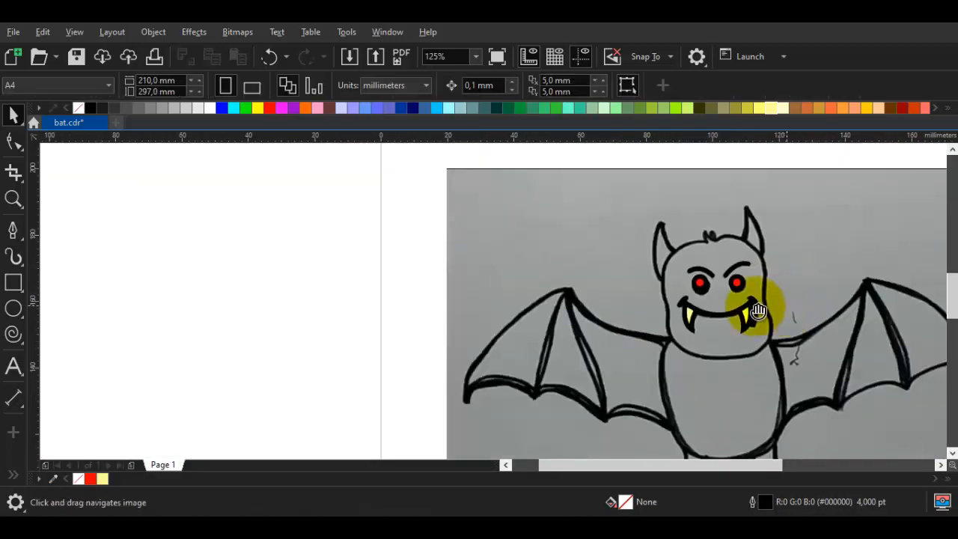
left_click_drag(757, 308, 677, 299)
scroll(650, 259, "up", 4)
left_click(723, 257)
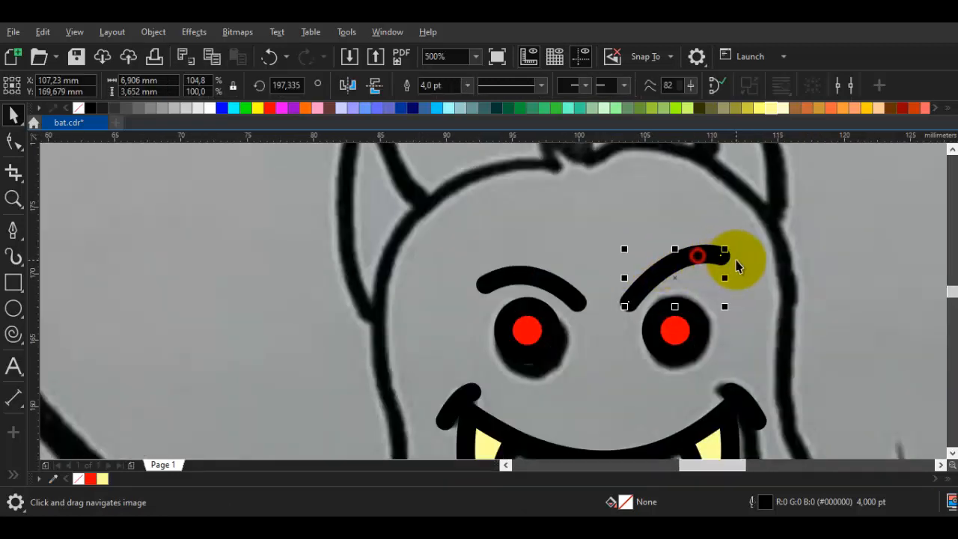
scroll(723, 257, "up", 2)
left_click_drag(706, 294, 500, 262)
left_click(691, 296)
scroll(691, 295, "down", 2)
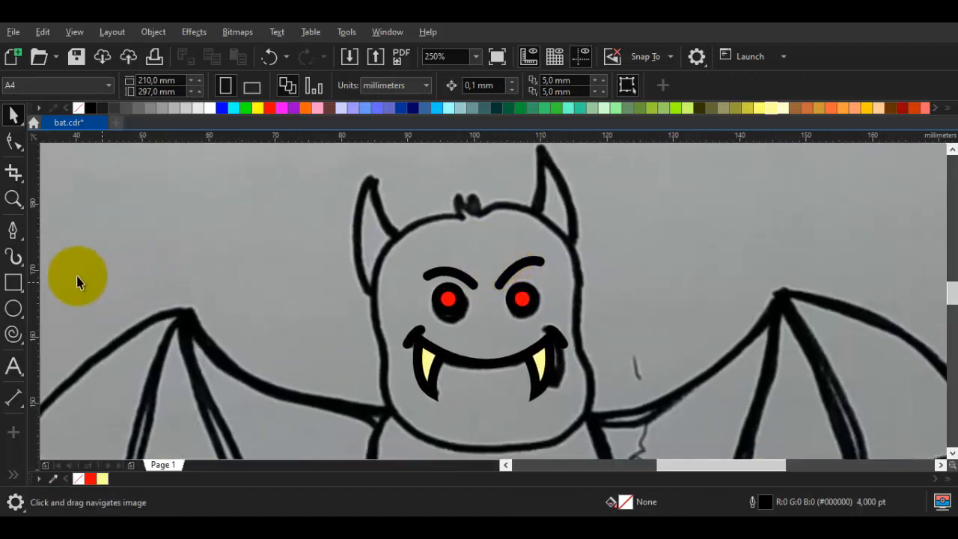
Step: Select the eyebrows, eyes, mouth and fangs and group them
left_click(13, 309)
scroll(488, 247, "down", 1)
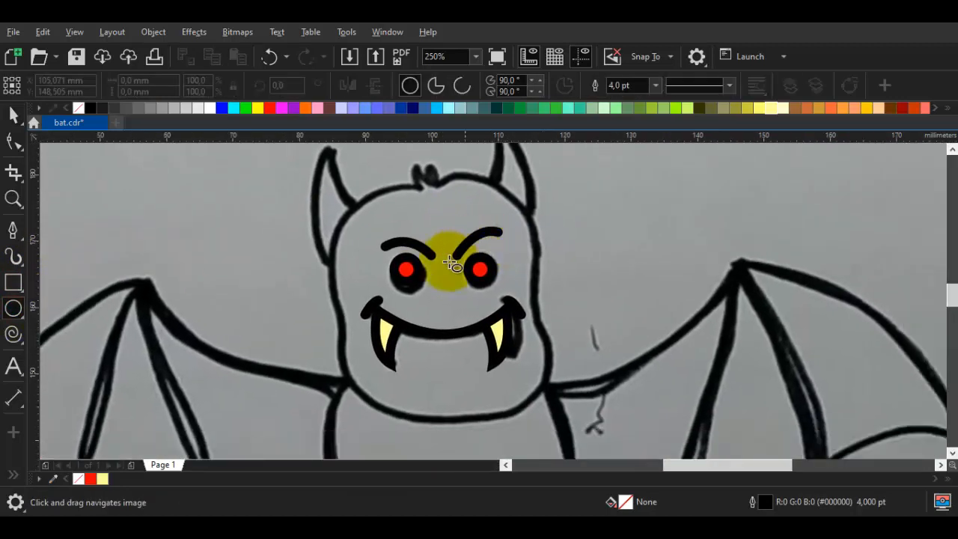
scroll(352, 284, "down", 1)
key("space")
left_click_drag(128, 229, 589, 381)
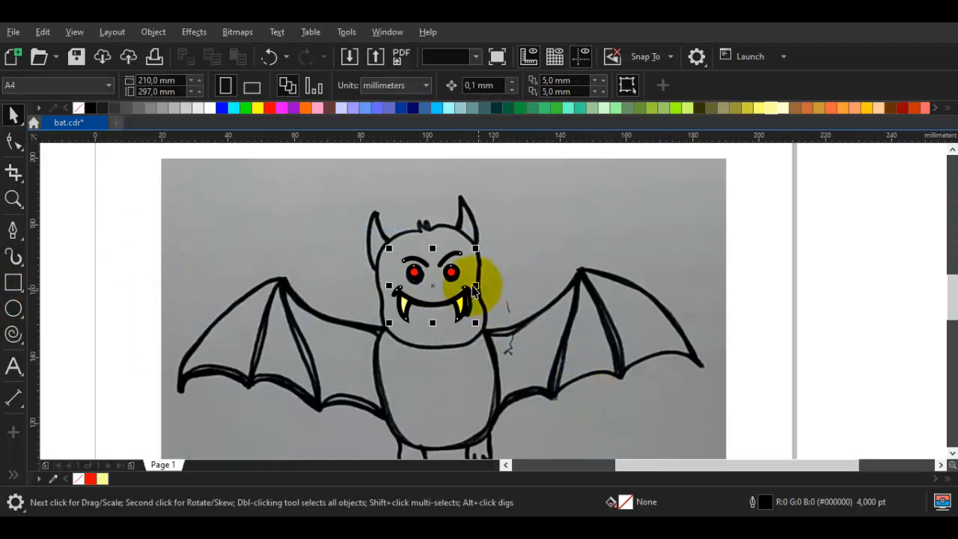
right_click(456, 271)
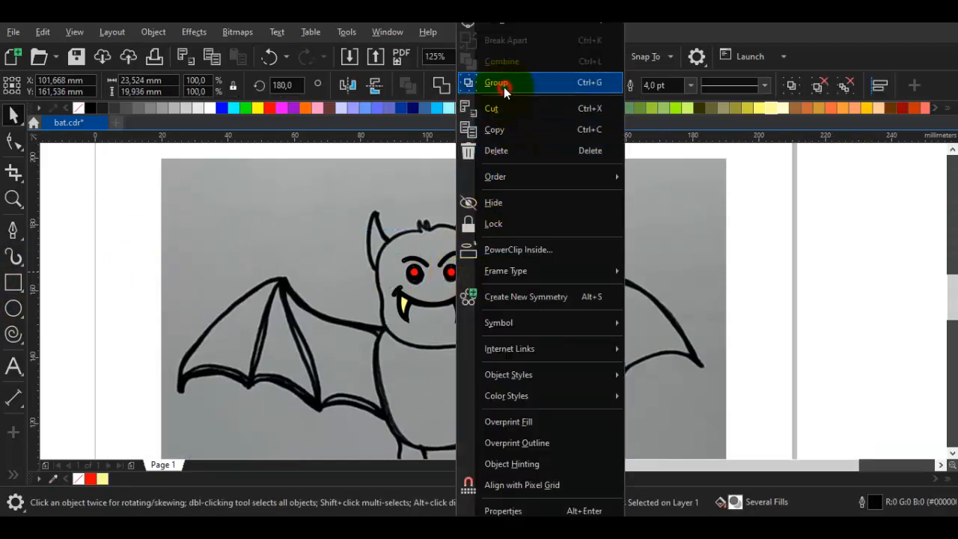
left_click(500, 82)
Step: Draw an ellipse about 30.4 by 26.1 mm over the upper head and centre it horizontally on the face group
key("space")
scroll(404, 255, "up", 1)
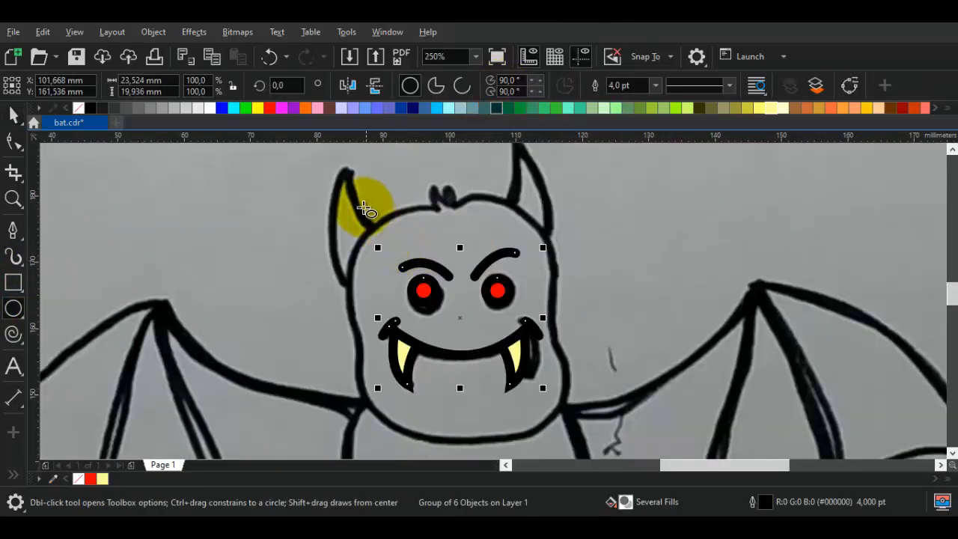
left_click_drag(354, 195, 556, 367)
key("space")
left_click(520, 372, "shift")
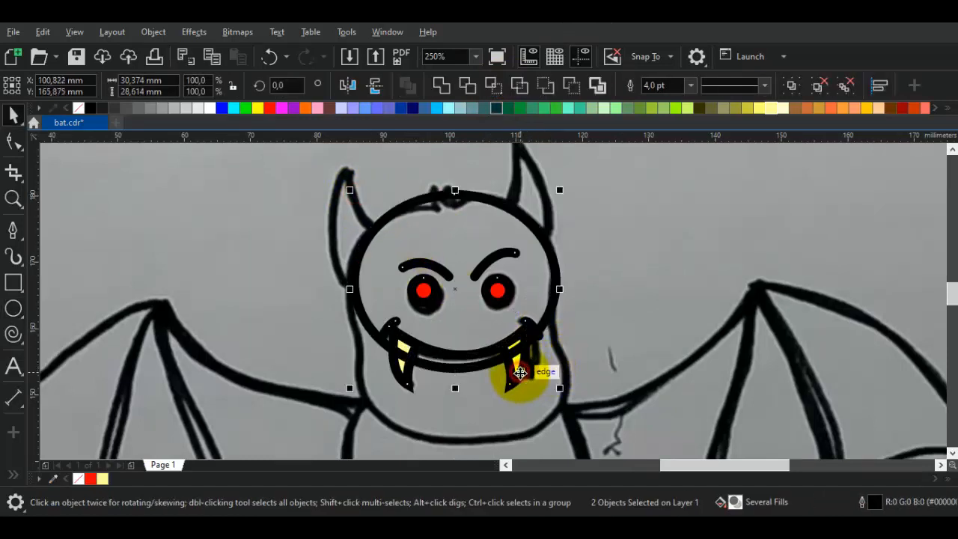
key("c")
key("Escape")
Step: Nudge the head ellipse slightly left to fit the sketched head
left_click(544, 267)
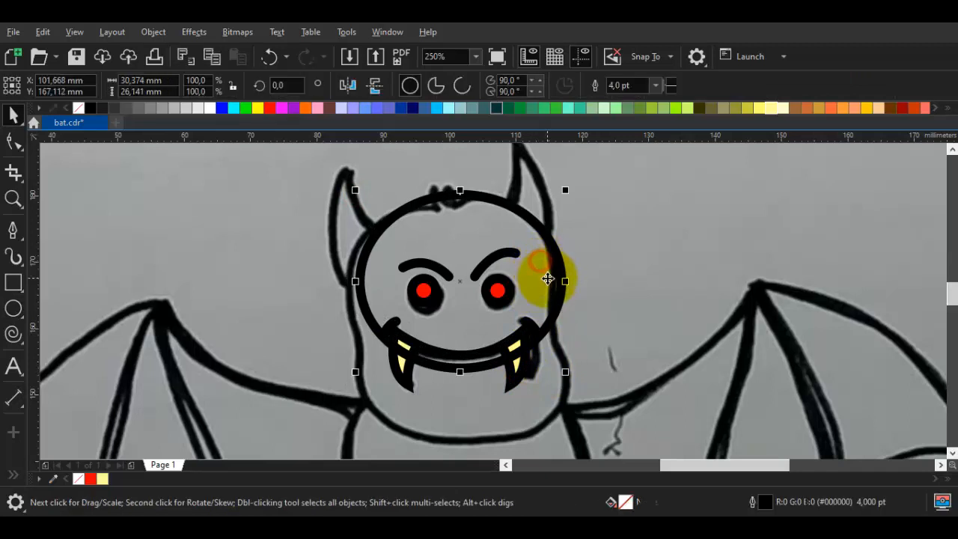
scroll(547, 277, "up", 1)
left_click_drag(614, 219, 614, 218)
scroll(612, 218, "down", 1)
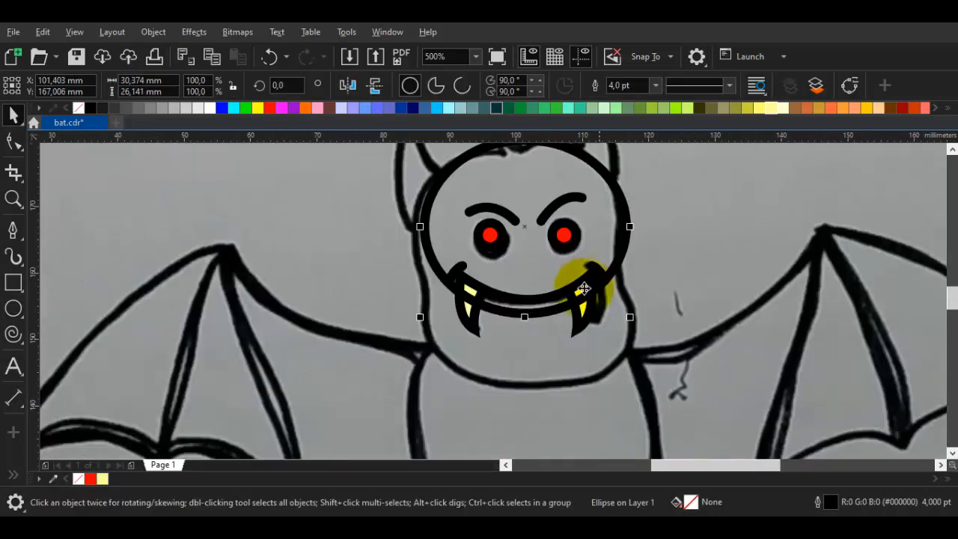
Step: Shape the lower head from a resized copy of the ellipse reaching the chin, and weld both ellipses into one outline
left_click_drag(552, 338, 526, 370)
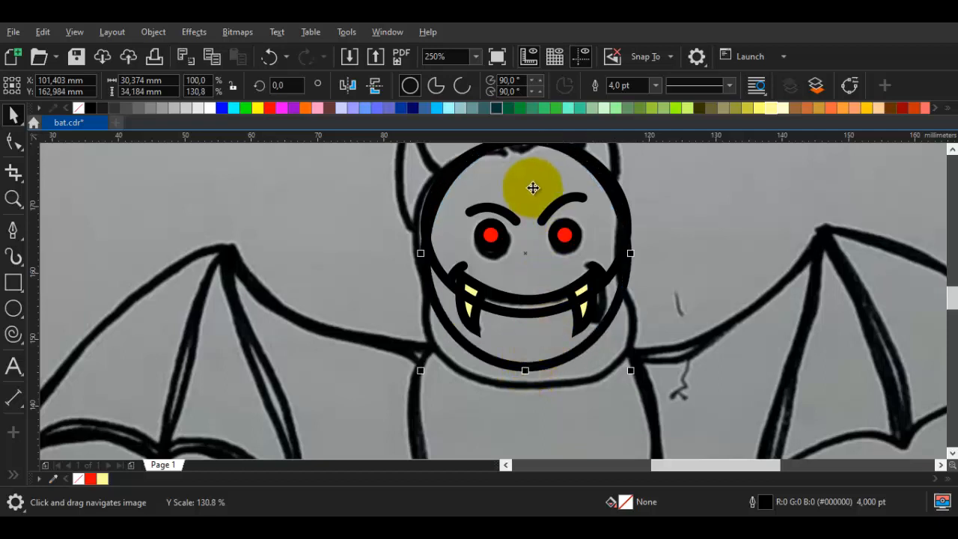
left_click_drag(527, 334, 526, 354)
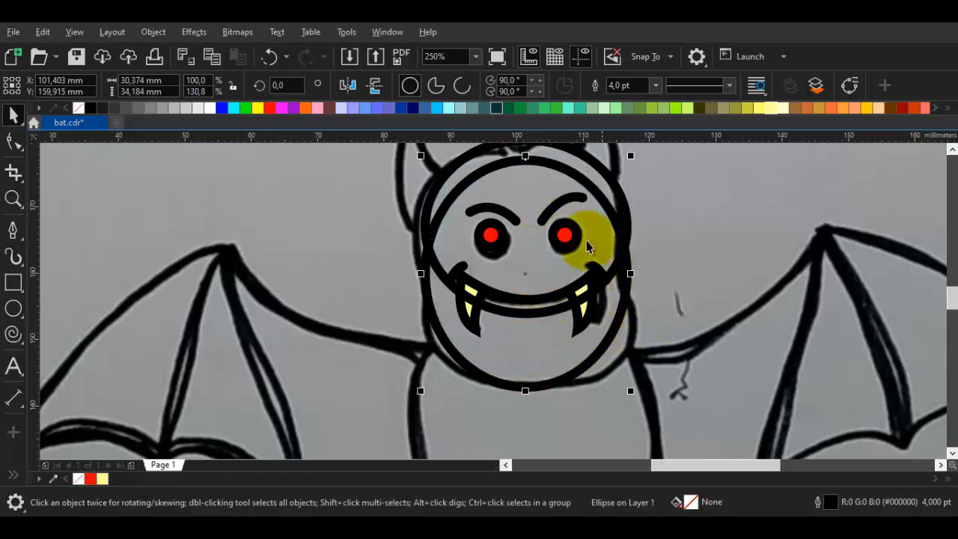
left_click_drag(523, 158, 525, 215)
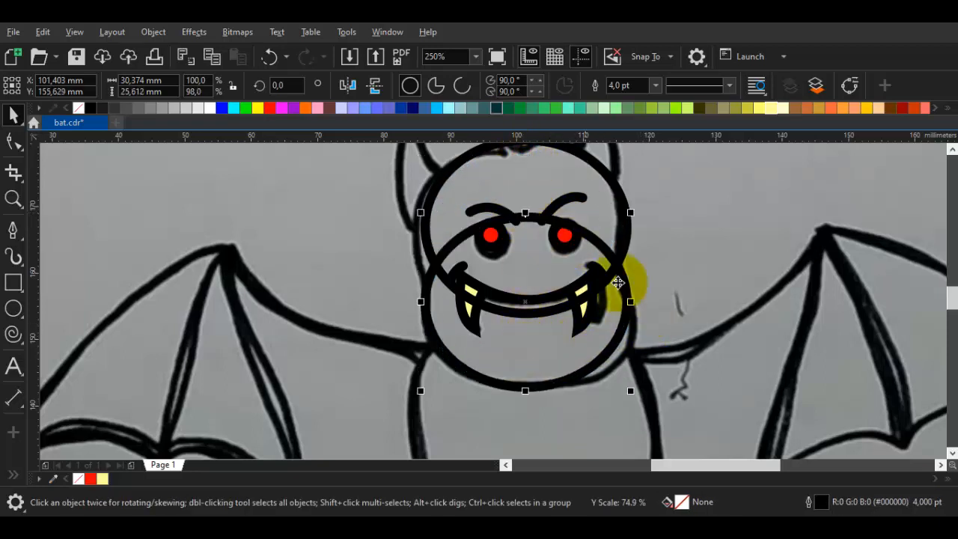
left_click(618, 186, "shift")
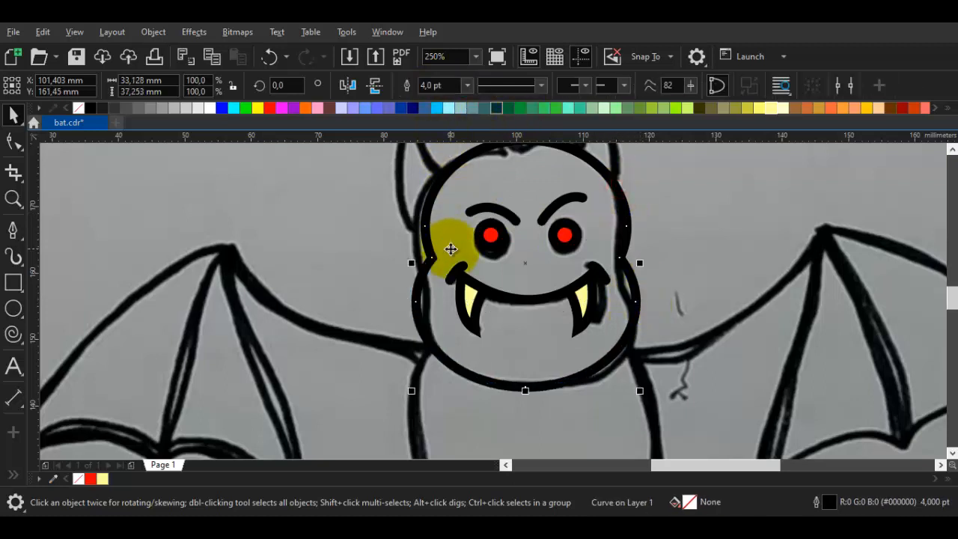
Step: Delete the corner node on each side of the head outline so both cheeks curve smoothly
double_click(451, 251)
double_click(434, 259)
double_click(637, 282)
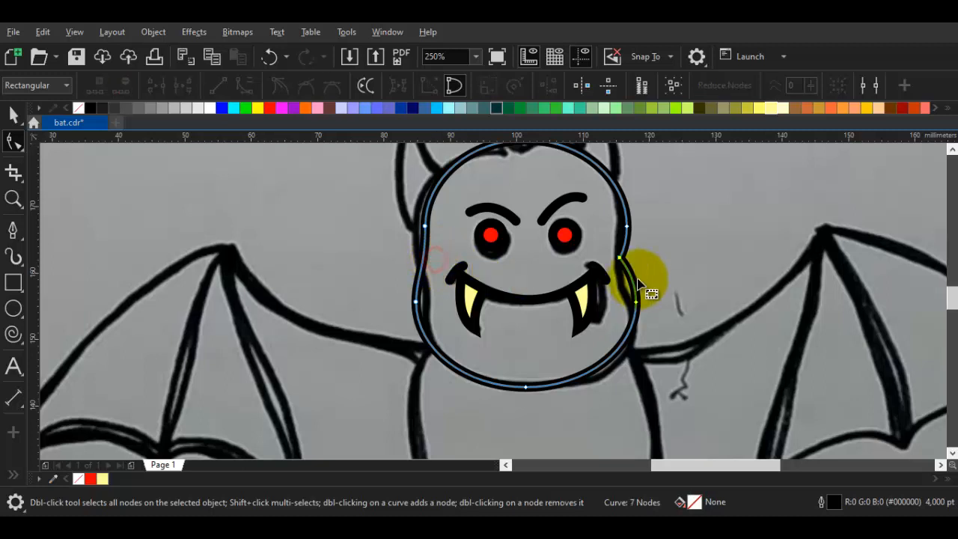
double_click(620, 259)
key("space")
left_click(656, 281)
scroll(656, 282, "down", 1)
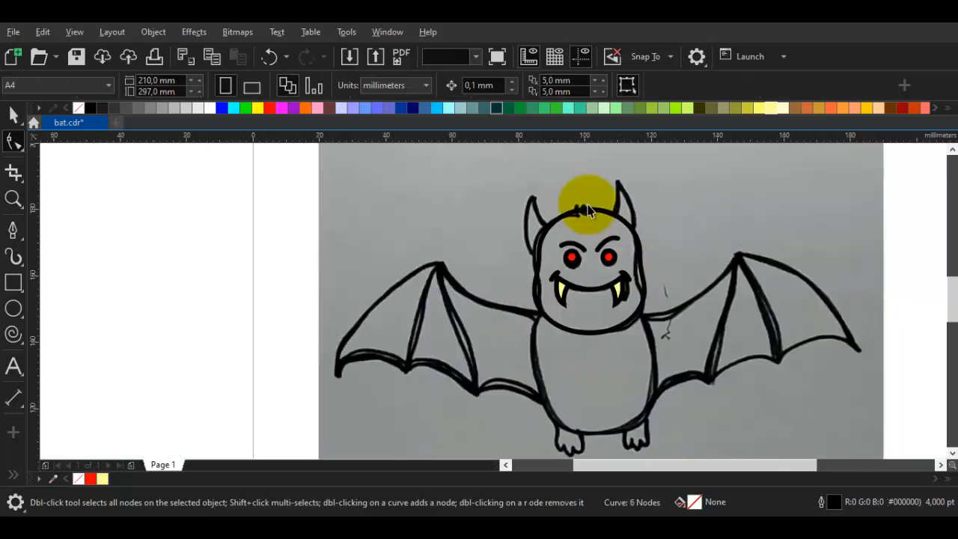
Step: Draw a closed, pointed hair tuft about 6.9 by 5.8 mm at the top of the head with the Pen tool
scroll(576, 197, "up", 2)
scroll(588, 229, "up", 1)
key("space")
left_click_drag(589, 174, 517, 220)
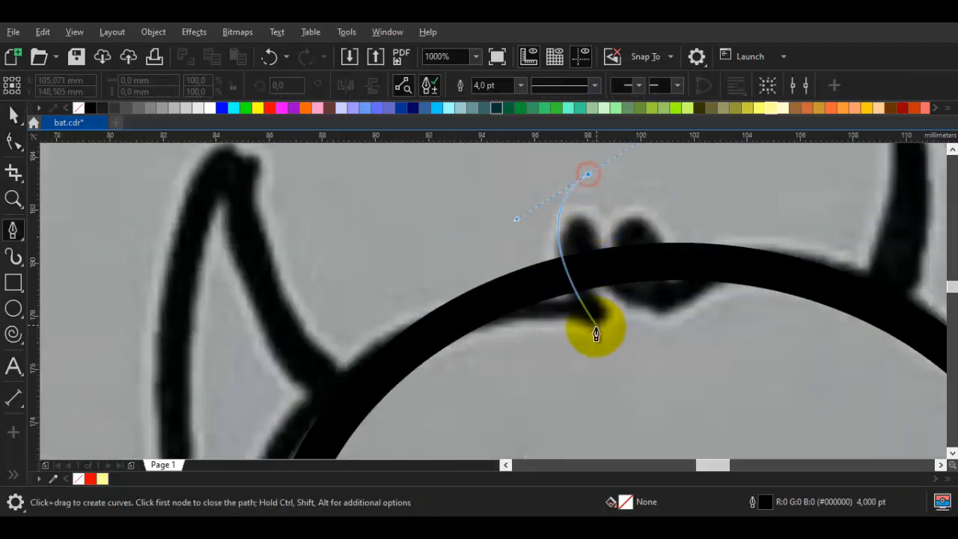
left_click(573, 328)
left_click_drag(712, 315, 616, 294)
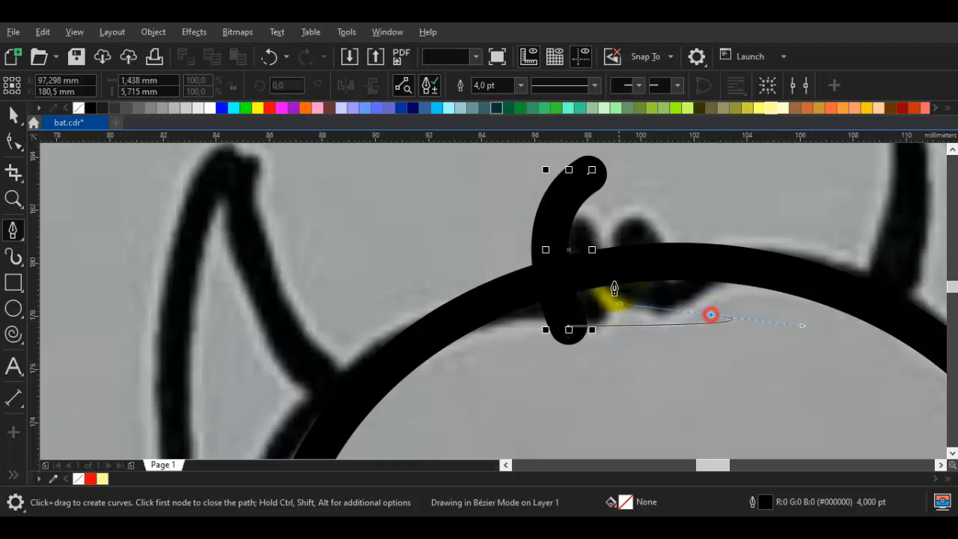
left_click(589, 177)
key("space")
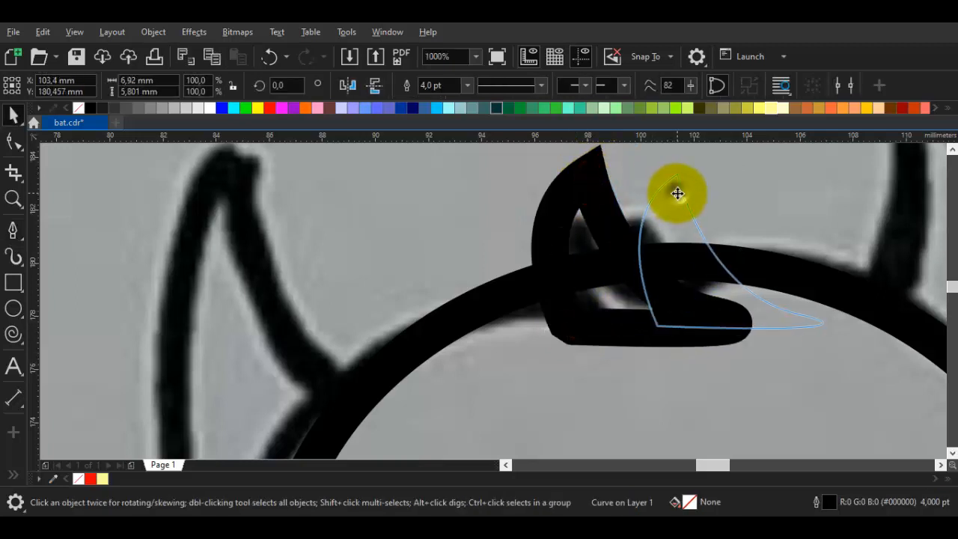
Step: Place a copy of the hair tuft slightly lower on its right side and shift the original slightly up and right
key("ctrl+d")
left_click_drag(678, 207, 681, 231)
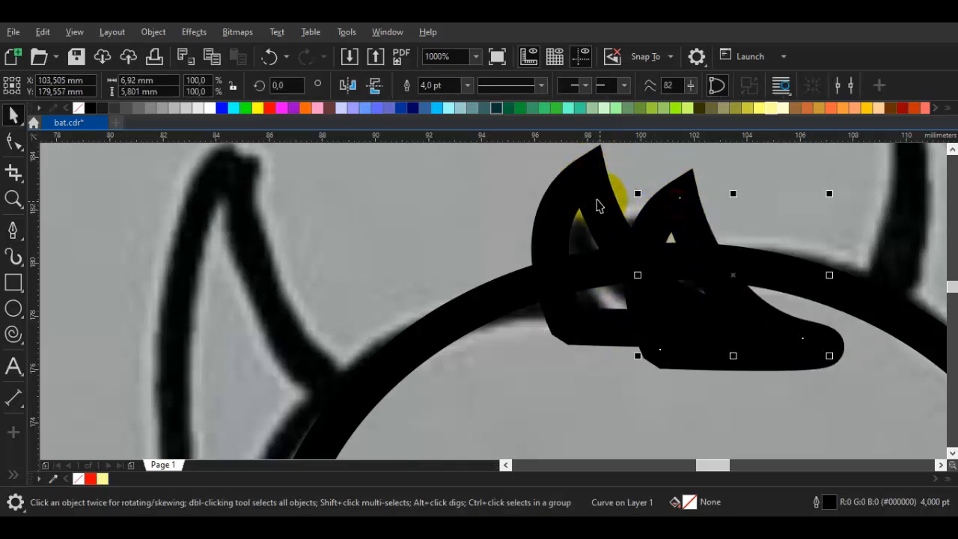
left_click_drag(604, 187, 604, 184)
Step: Weld both hair tufts to the head outline
left_click(678, 210, "shift")
left_click(567, 400, "shift")
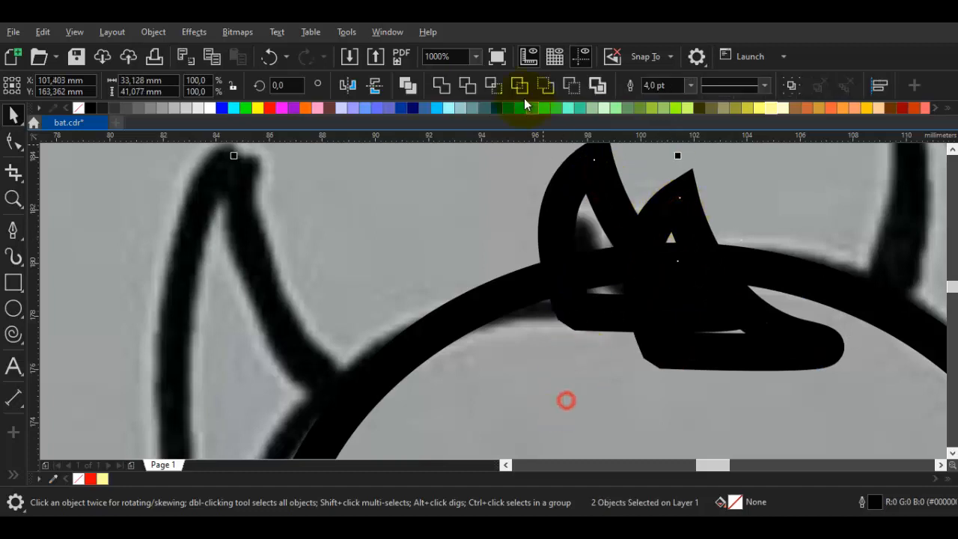
left_click(442, 86)
scroll(569, 217, "down", 6)
left_click(626, 286)
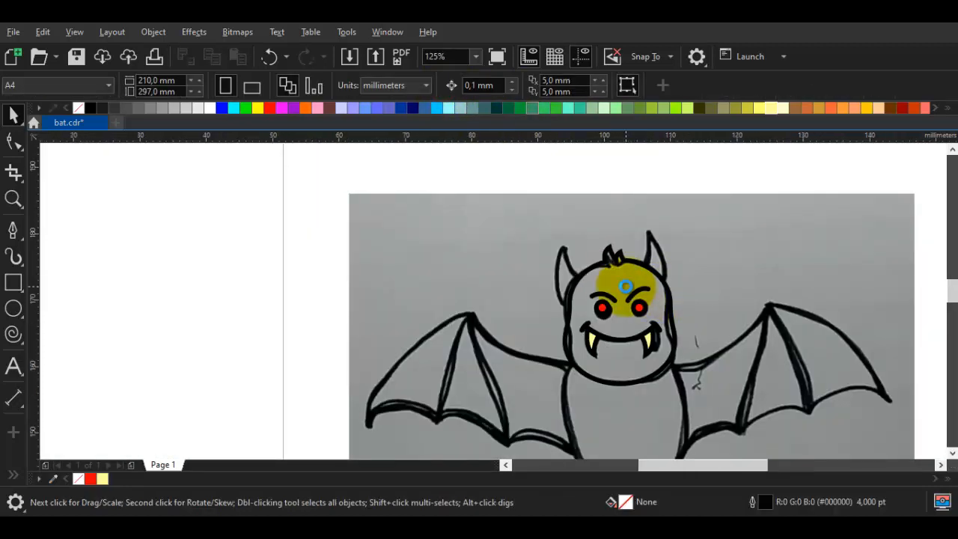
Step: Fill the head shape with dark grey #4D4D4D
scroll(626, 286, "up", 2)
left_click(617, 272)
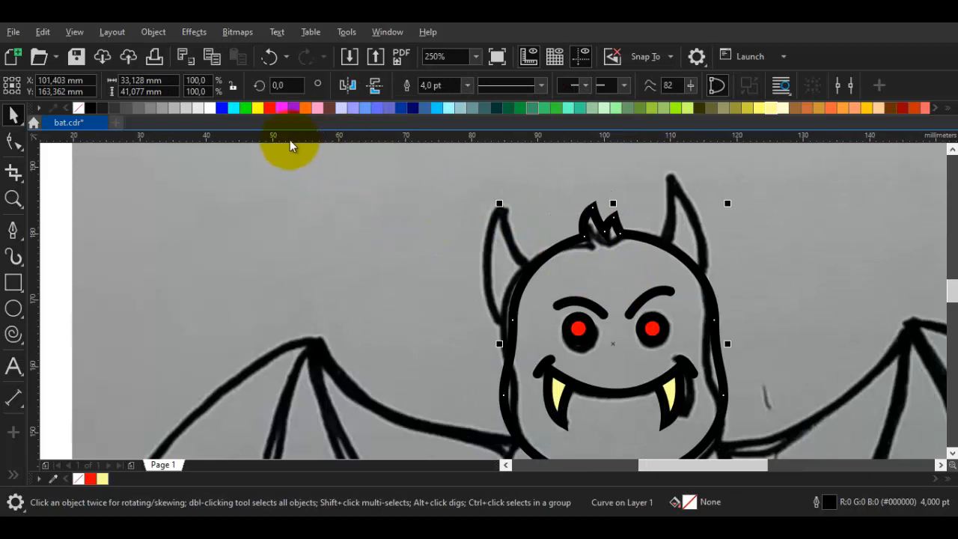
left_click(130, 106)
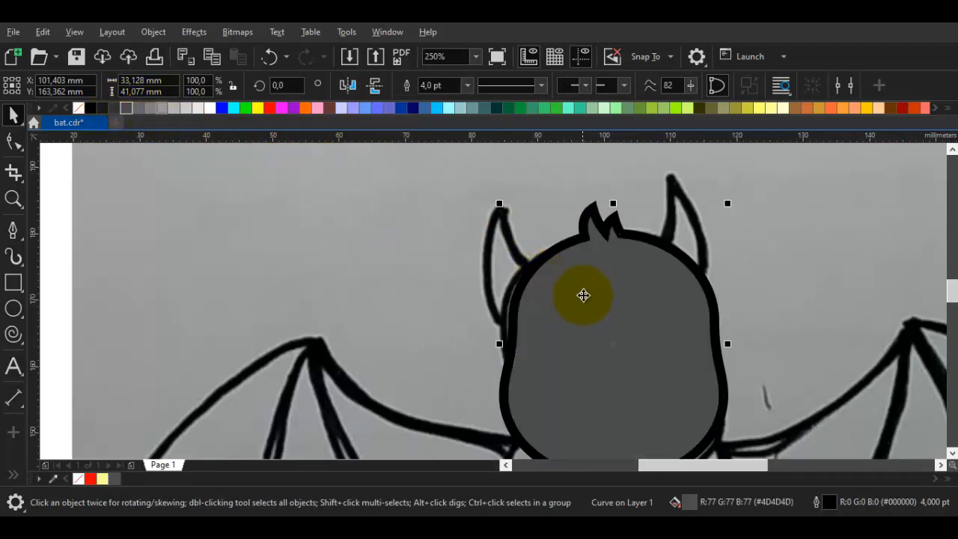
Step: Restack the head directly in front of the sketch image so it lies behind the face group
right_click(588, 294)
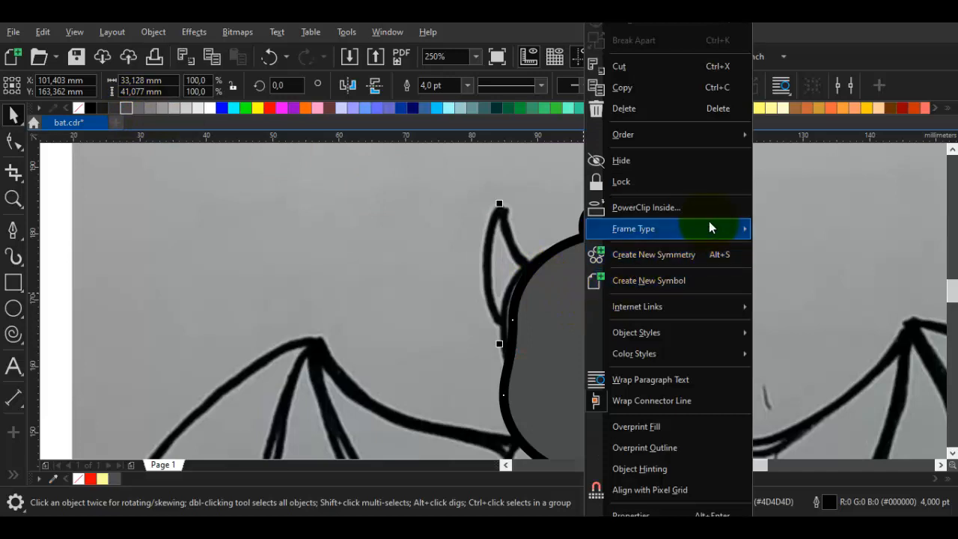
mouse_move(709, 224)
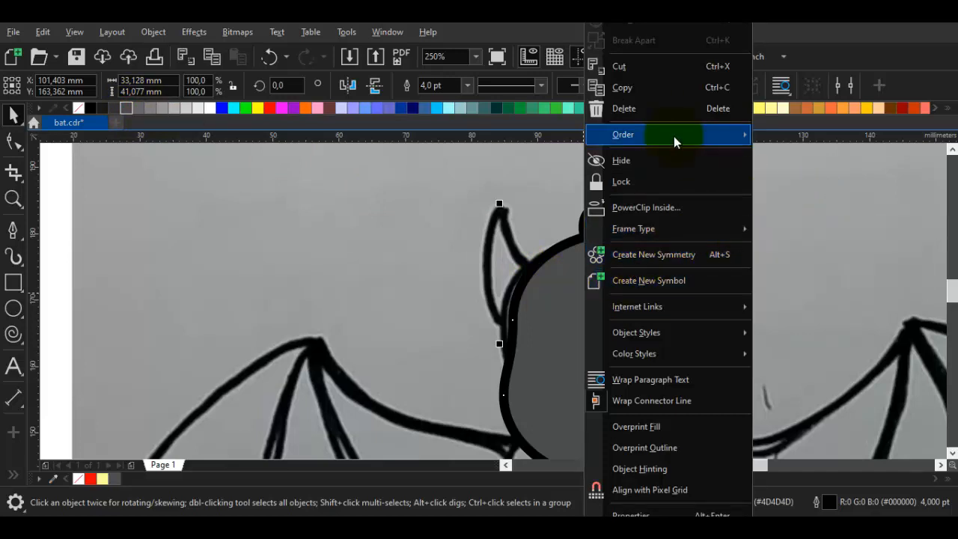
mouse_move(674, 137)
left_click(808, 274)
left_click(809, 266)
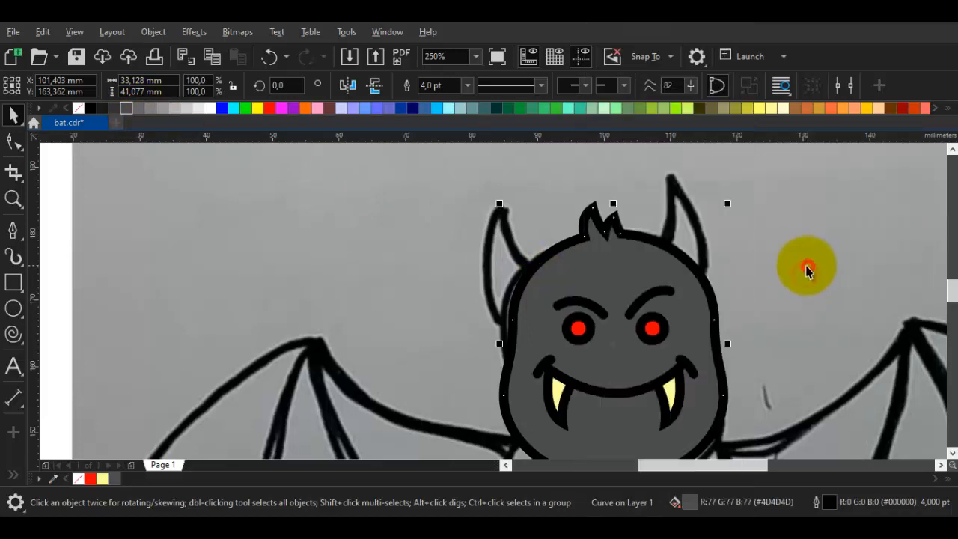
Step: Fill the head with the lighter grey #666666 and clear the selection
left_click(138, 108)
left_click_drag(575, 339, 494, 281)
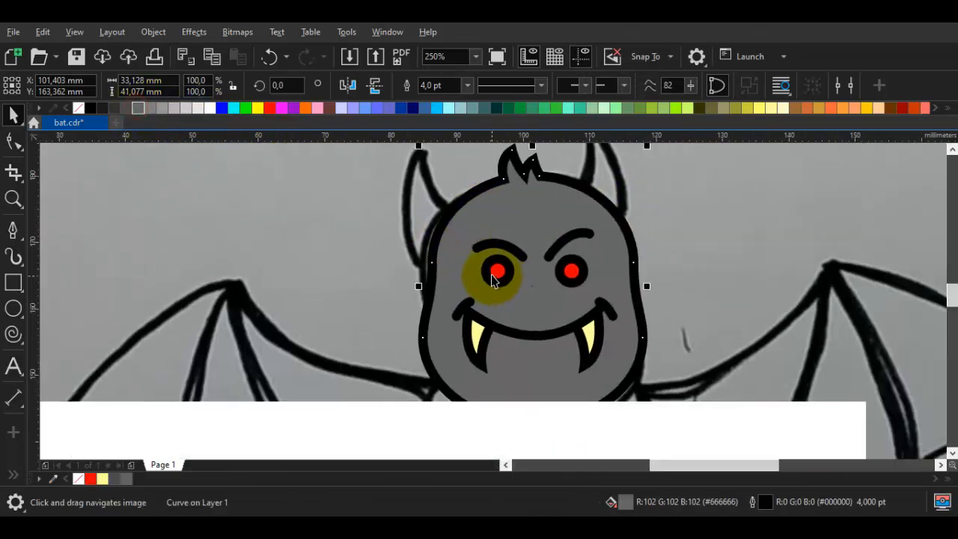
key("Escape")
left_click_drag(415, 233, 409, 262)
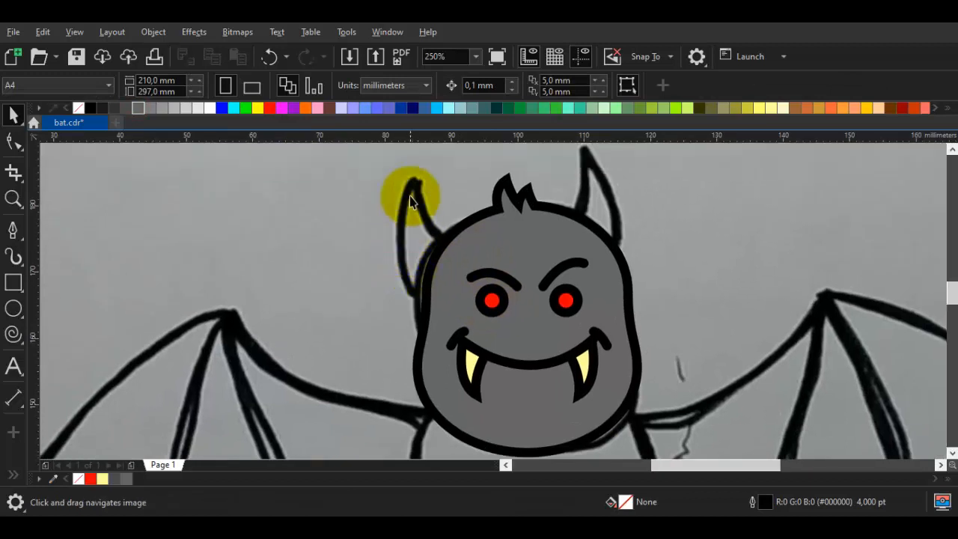
Step: Trace the left ear as a closed curve about 13.5 × 23 mm extending into the head, and fill it with light grey #B3B3B3
key("space")
left_click_drag(421, 170, 359, 255)
left_click(440, 325)
left_click_drag(475, 264, 437, 259)
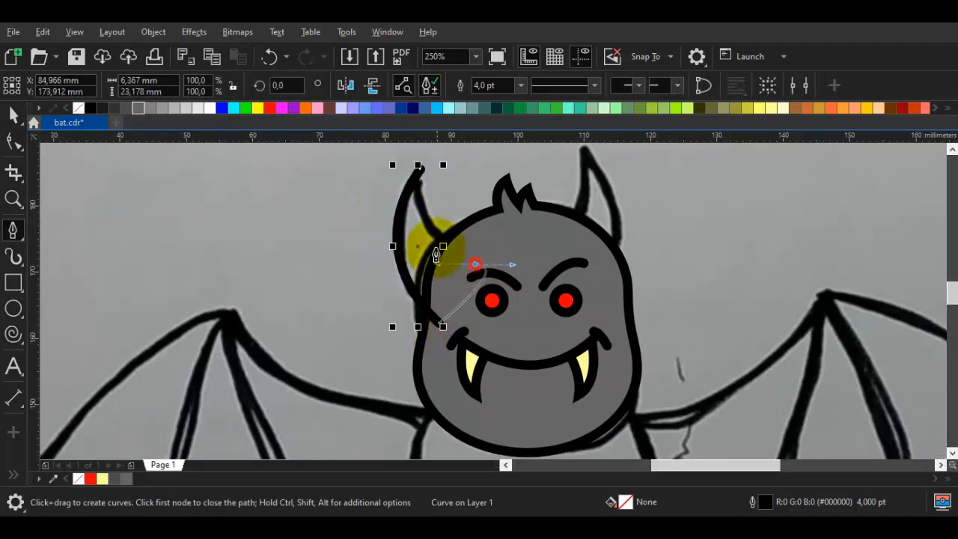
left_click(421, 172)
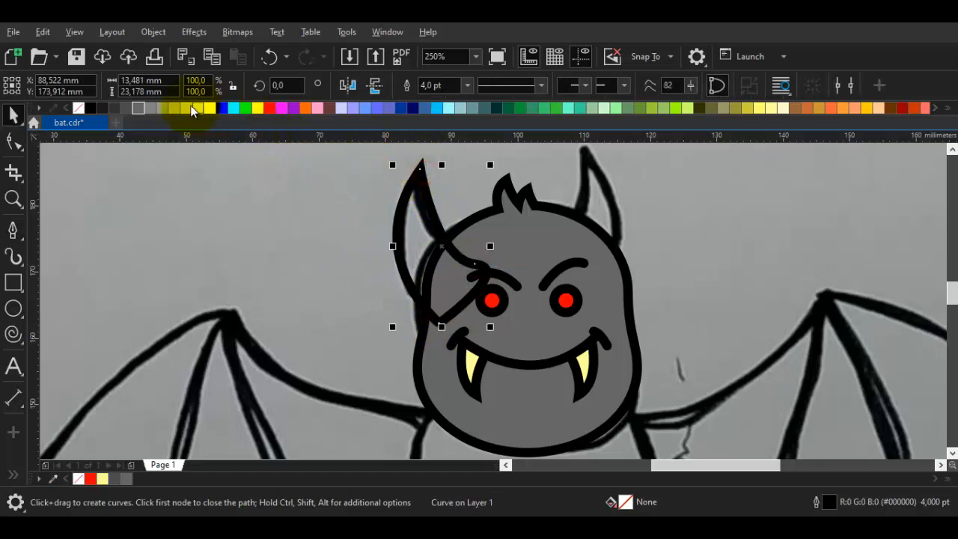
key("space")
left_click(173, 107)
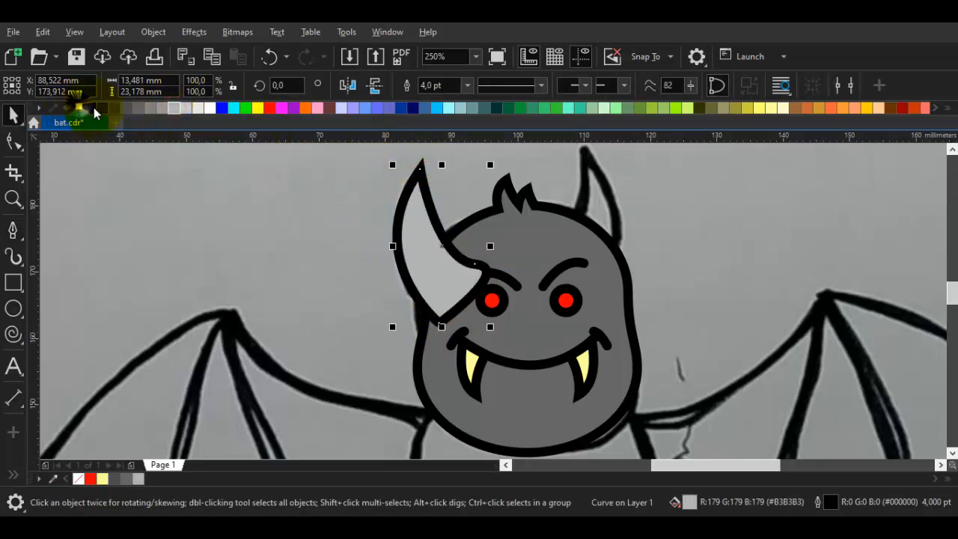
right_click(79, 107)
left_click(442, 241)
key("ctrl+z")
Step: Restack the left ear directly in front of the sketch image, behind the head, and shift it slightly up towards the head
right_click(424, 220)
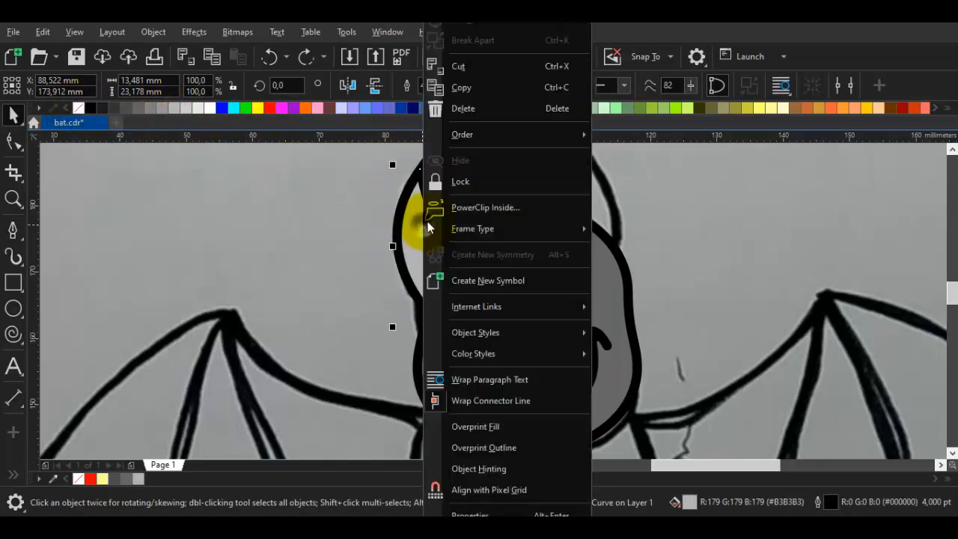
mouse_move(513, 137)
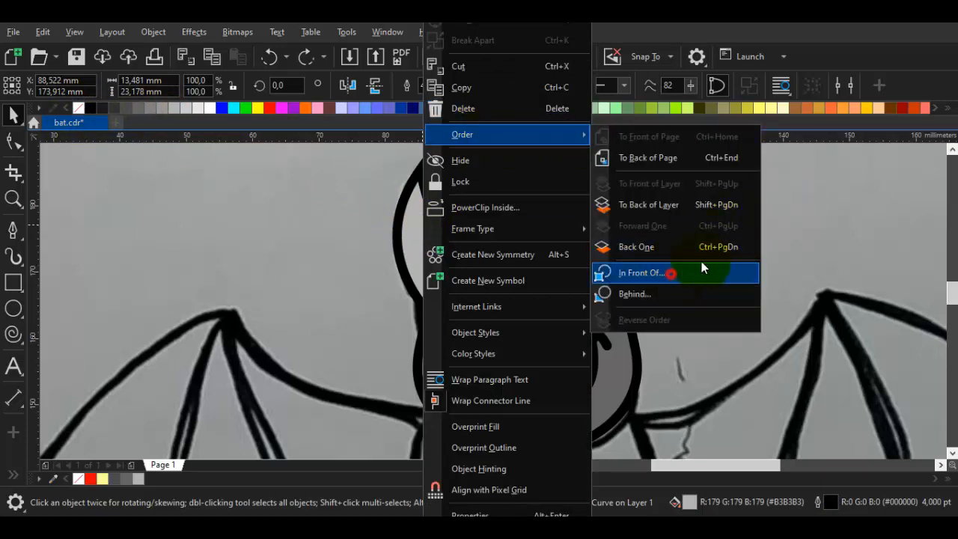
left_click(701, 261)
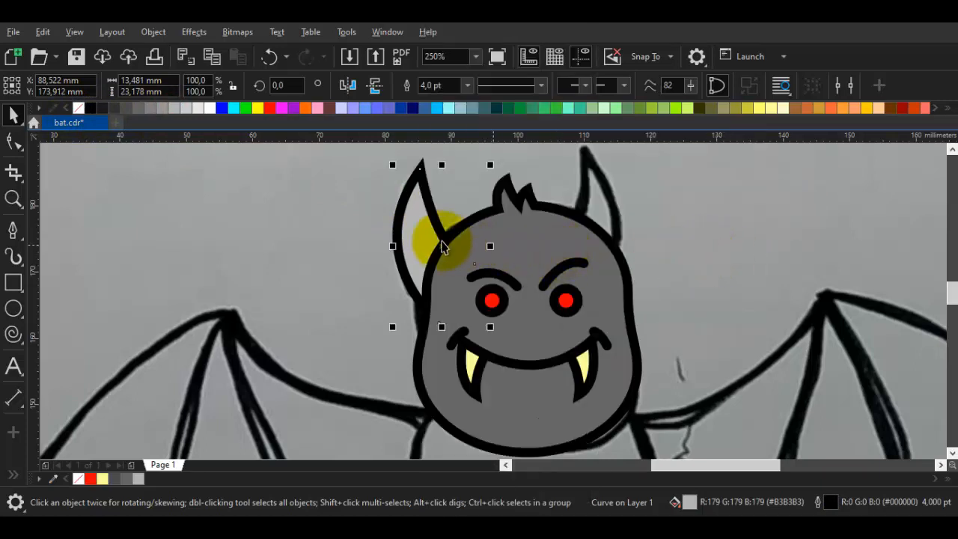
left_click_drag(433, 217, 435, 218)
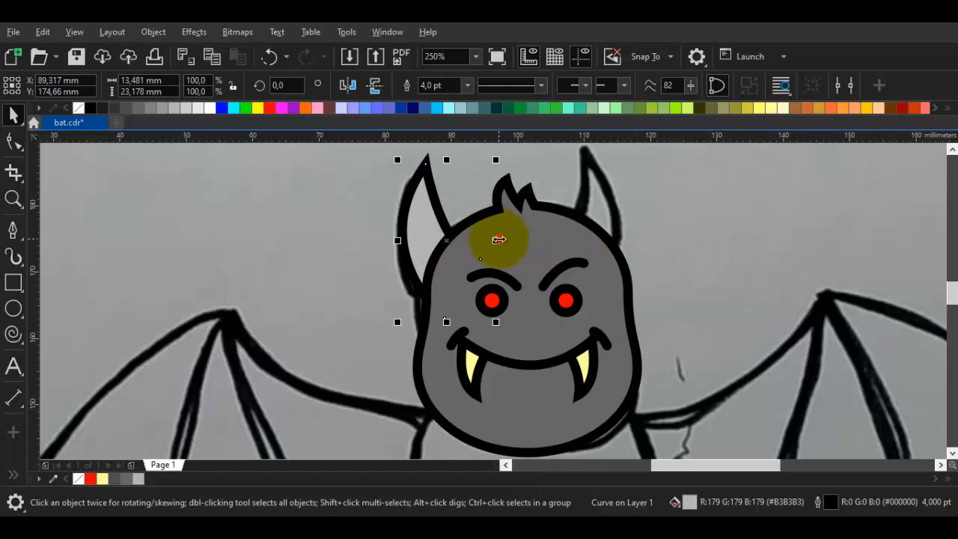
Step: Place a horizontally mirrored copy of the ear on the right side of the head, stacked directly in front of the sketch image
left_click_drag(499, 240, 575, 239)
right_click(442, 243)
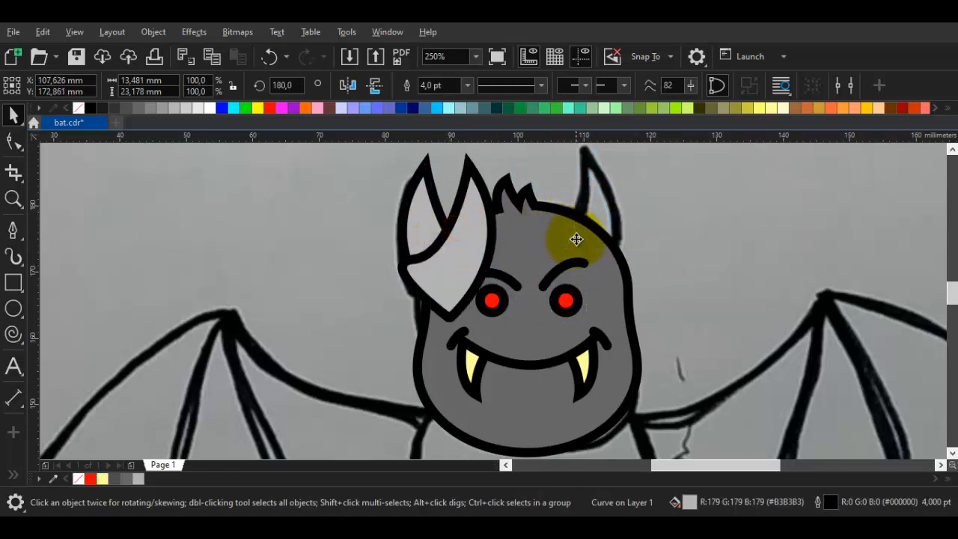
right_click(592, 266)
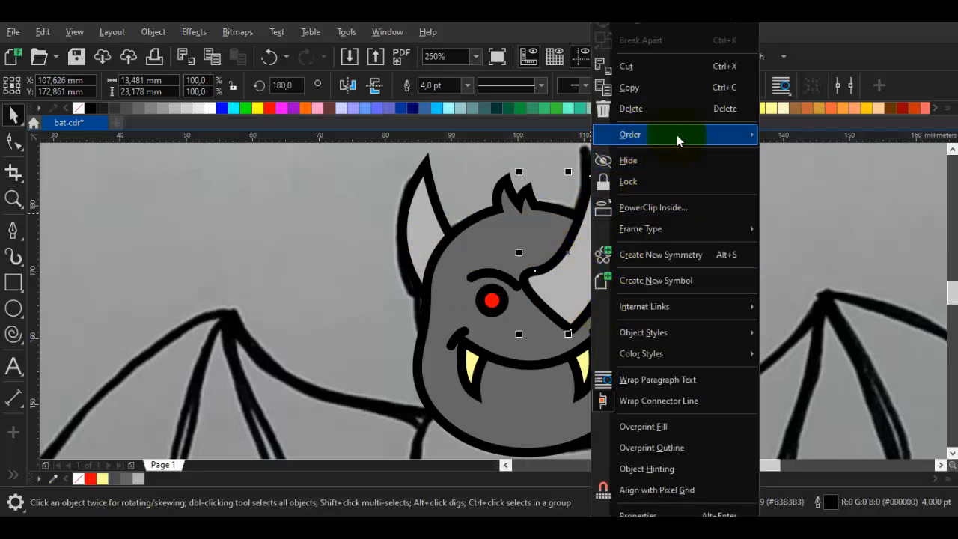
mouse_move(677, 135)
left_click(826, 272)
scroll(642, 211, "up", 2)
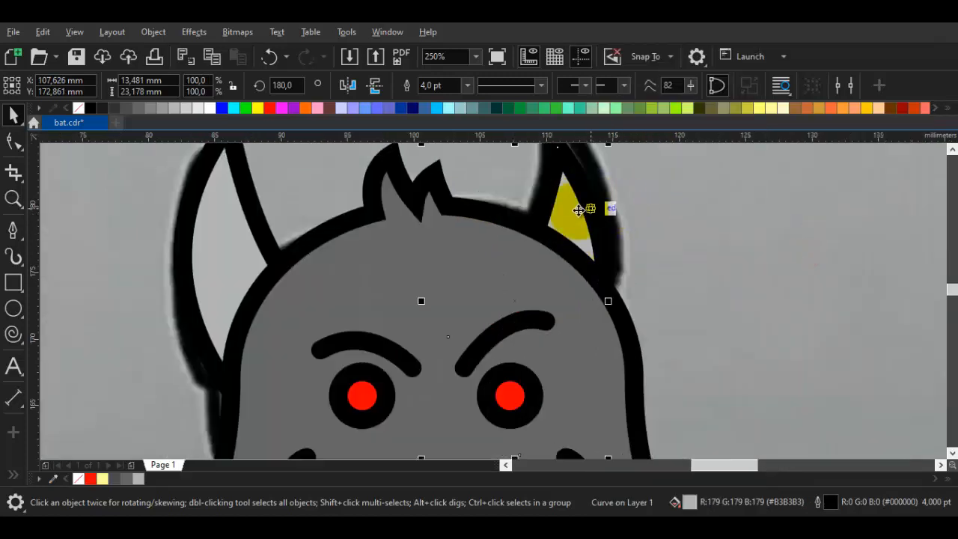
left_click(595, 218)
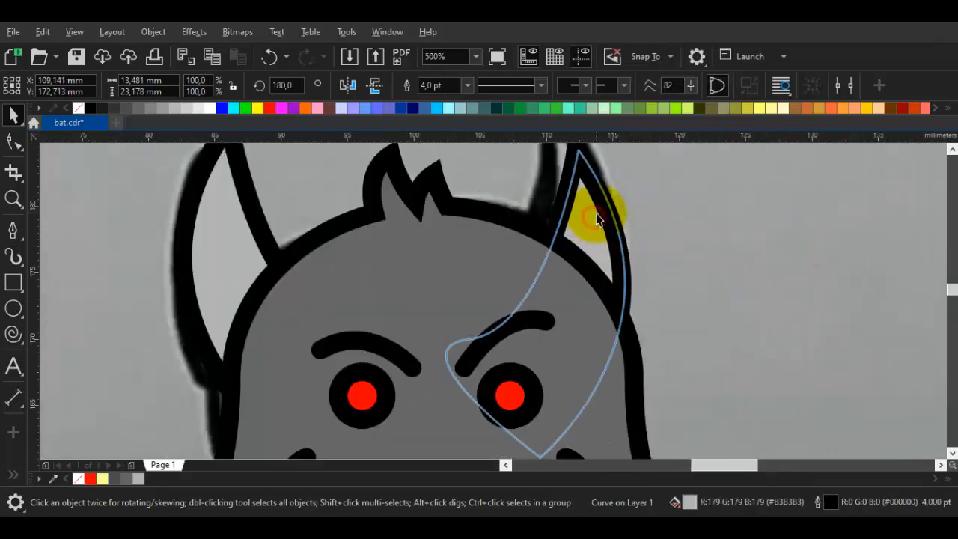
Step: Move the sketch image aside to check the traced head and ears, and undo the move
scroll(597, 218, "down", 4)
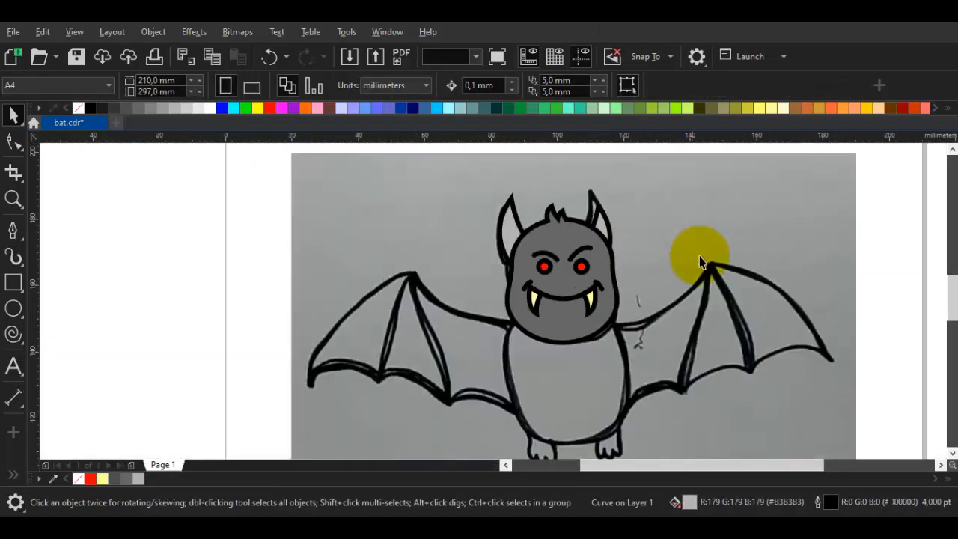
left_click_drag(773, 256, 291, 242)
key("ctrl+z")
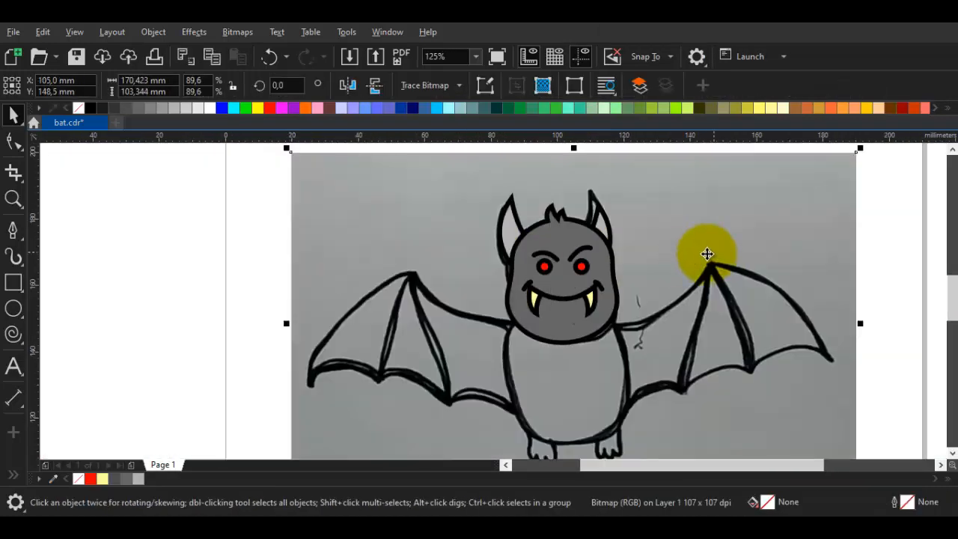
Step: Reshape the left ear by extending its tip upward, repositioning the two nodes hidden in the head and adjusting the outer edge's curvature
scroll(560, 221, "down", 1)
scroll(573, 225, "up", 2)
left_click(575, 220)
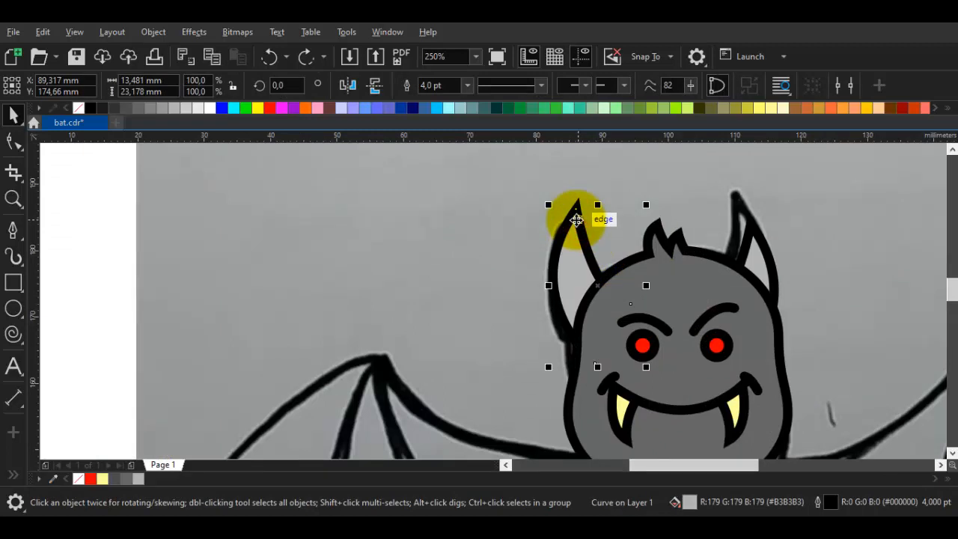
key("F10")
left_click_drag(571, 210, 565, 195)
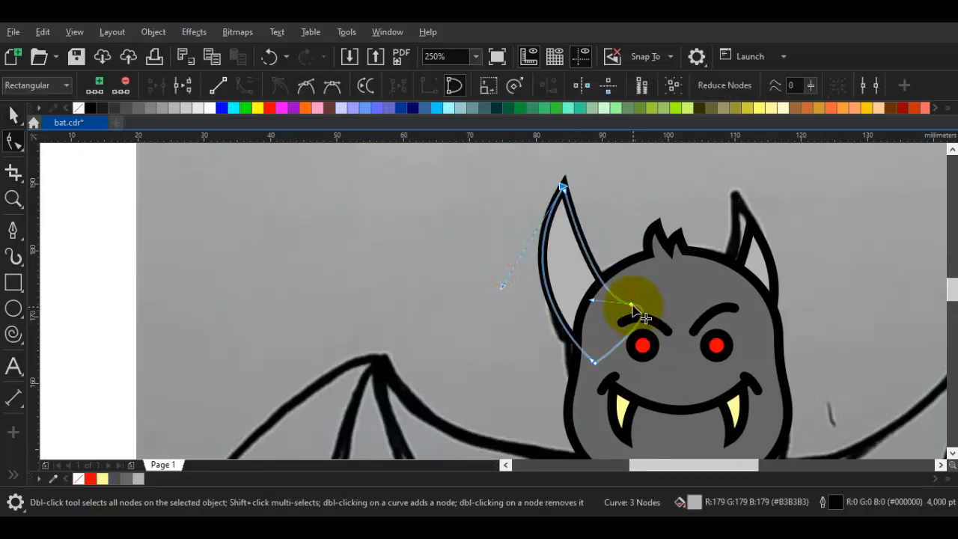
left_click_drag(637, 292, 578, 290)
left_click_drag(595, 364, 603, 351)
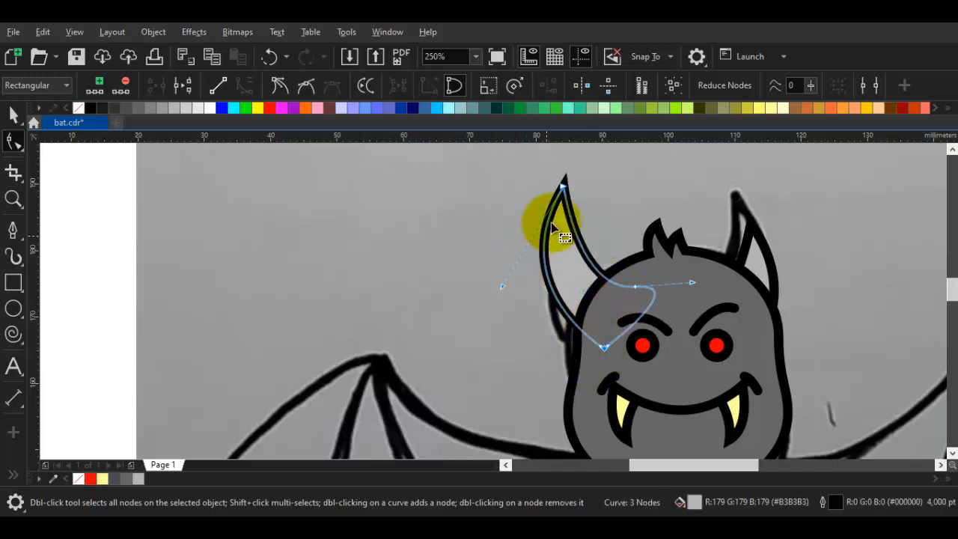
left_click(566, 188)
left_click_drag(502, 288, 517, 299)
key("space")
Step: Group the head, the face group and both ears together
scroll(523, 296, "down", 1)
left_click_drag(483, 167, 667, 184)
right_click(626, 322)
left_click(666, 84)
Step: Draw a rectangle about 32 × 42 mm over the sketched body, overlapping the lower part of the head
scroll(662, 318, "down", 2)
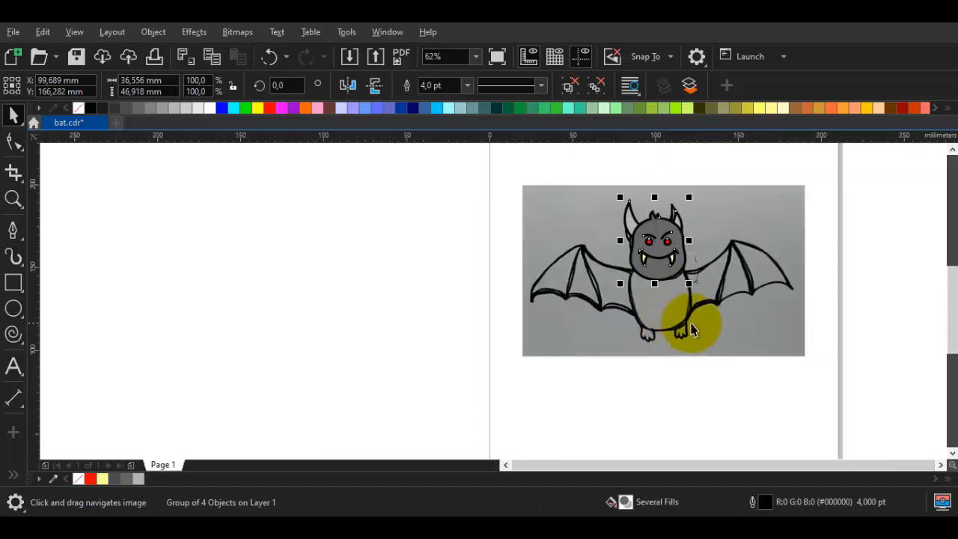
left_click_drag(684, 321, 609, 299)
scroll(603, 301, "up", 2)
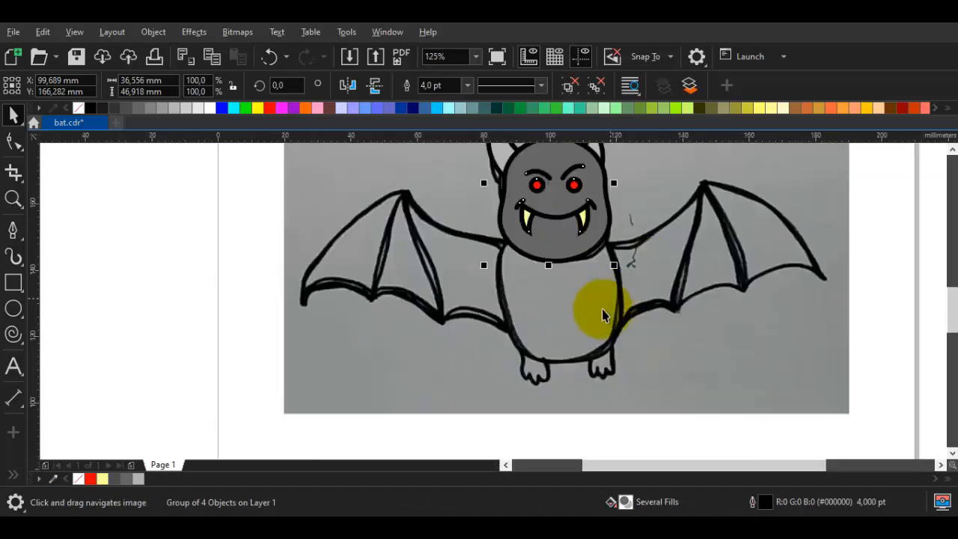
left_click(13, 283)
left_click_drag(524, 238, 629, 378)
left_click(14, 114)
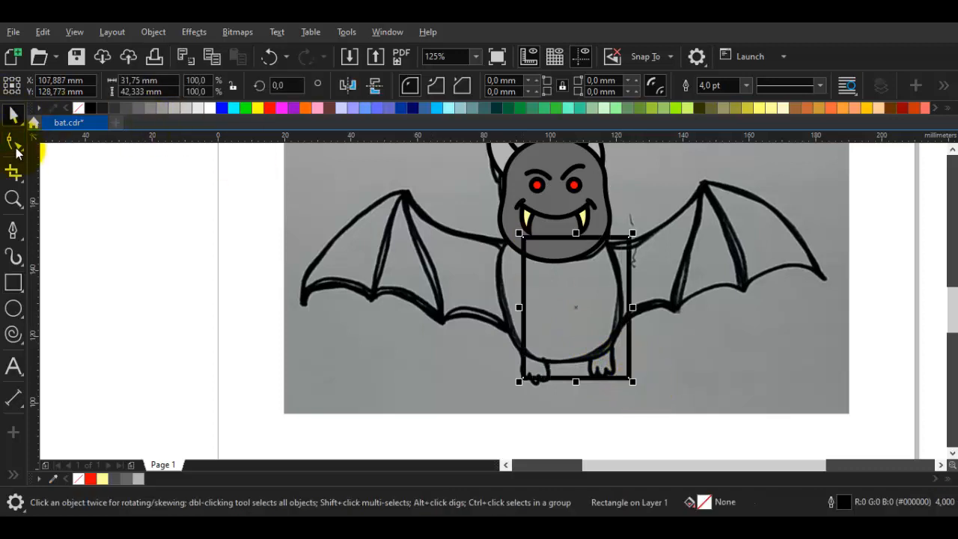
Step: Round all four corners of the body rectangle until its top and bottom ends are fully rounded
key("F10")
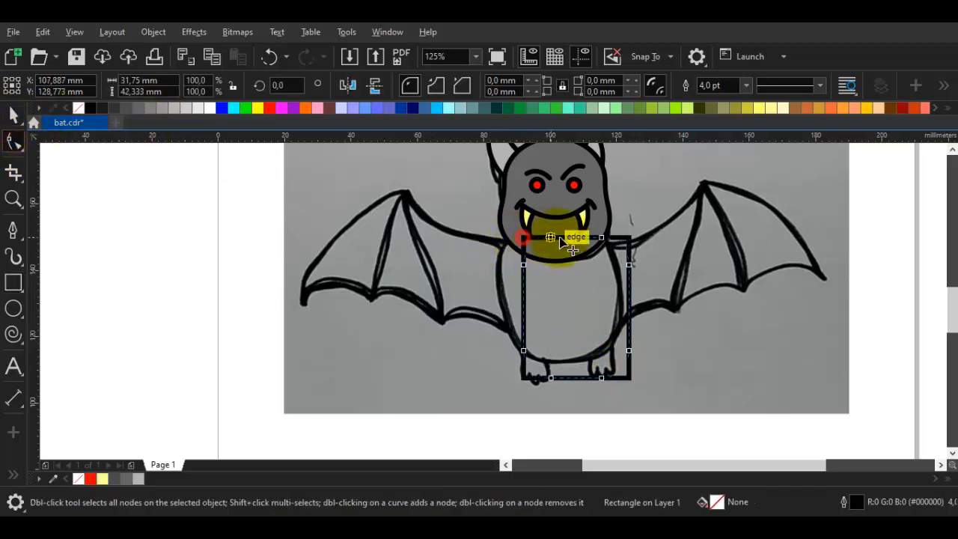
left_click_drag(560, 244, 588, 239)
key("space")
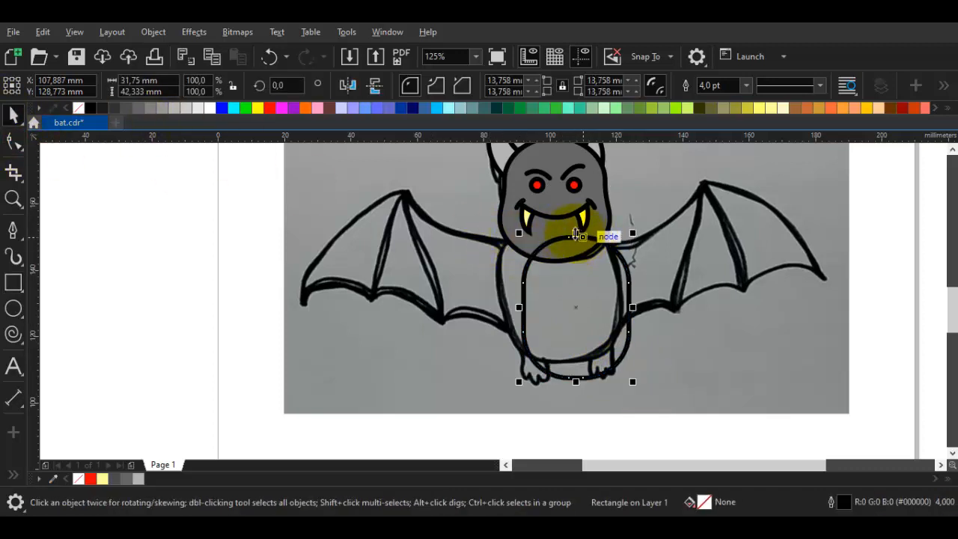
key("space")
key("space")
Step: Center the body horizontally on the head group, move it up and scale it to about 33 × 44 mm over the sketched body
left_click(524, 248, "shift")
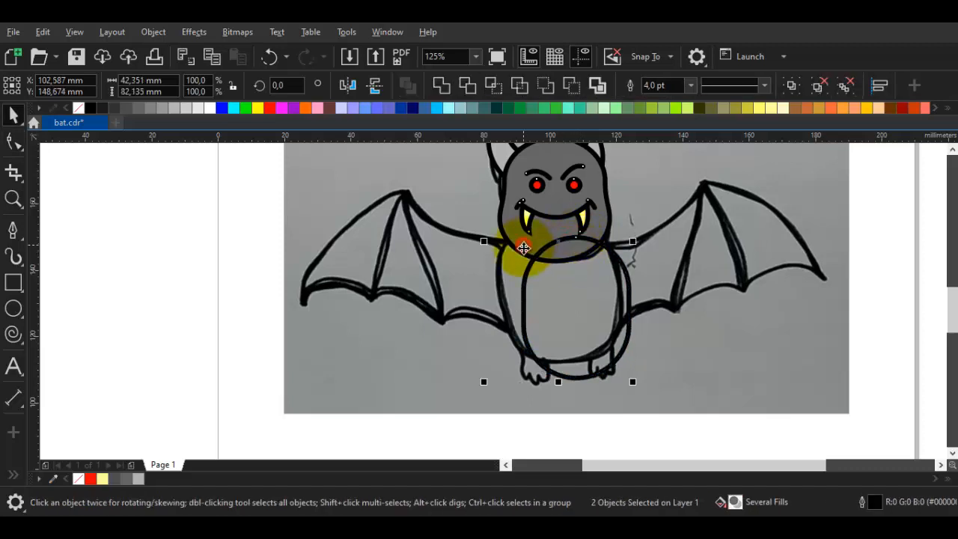
key("c")
left_click(672, 303)
left_click_drag(563, 279, 567, 265)
left_click_drag(621, 373, 603, 378)
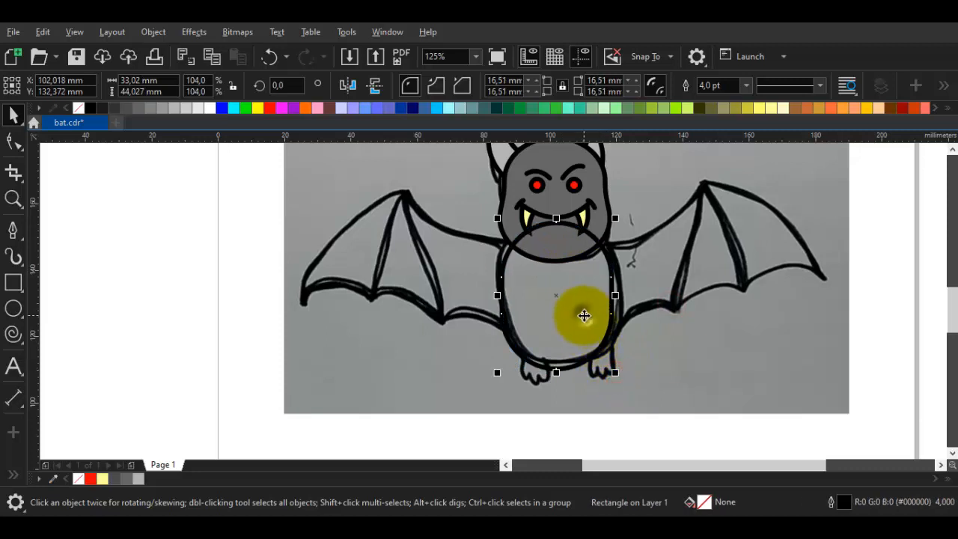
Step: Restack the body directly in front of the sketch image, behind the head, and fill it with grey #808080
right_click(583, 317)
mouse_move(766, 135)
left_click(820, 274)
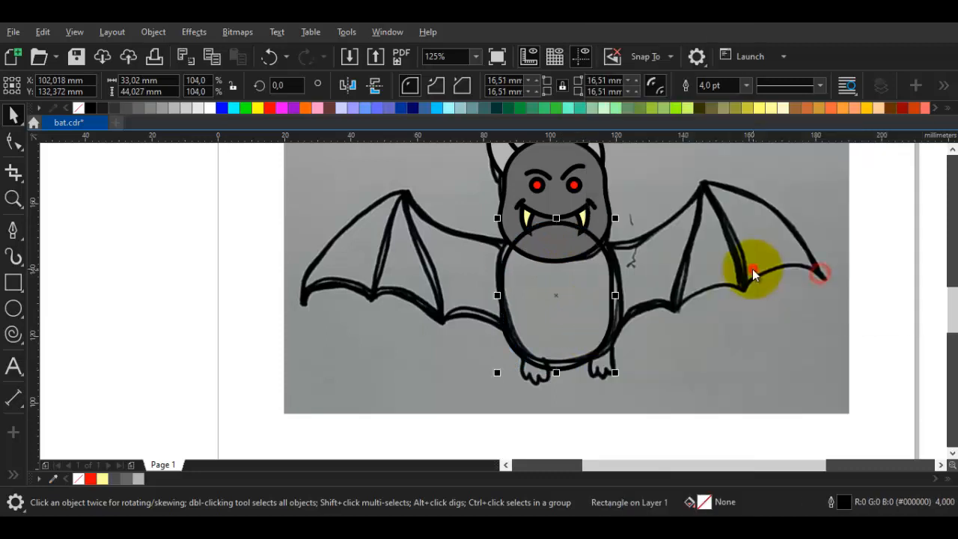
left_click(752, 269)
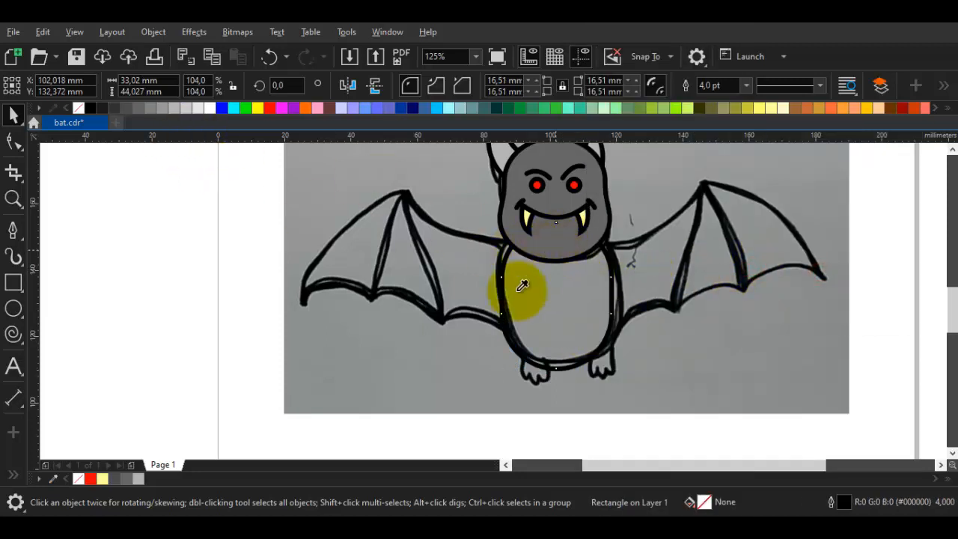
left_click(146, 107)
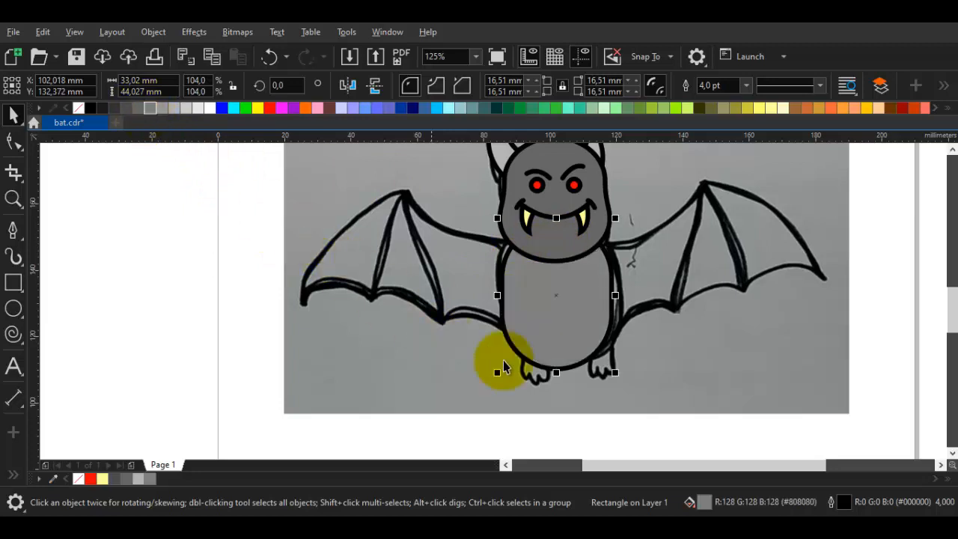
Step: Raise the body slightly and reshape it into a four-node oval curve about 34.5 mm wide that follows the sketched body
left_click_drag(546, 342, 547, 340)
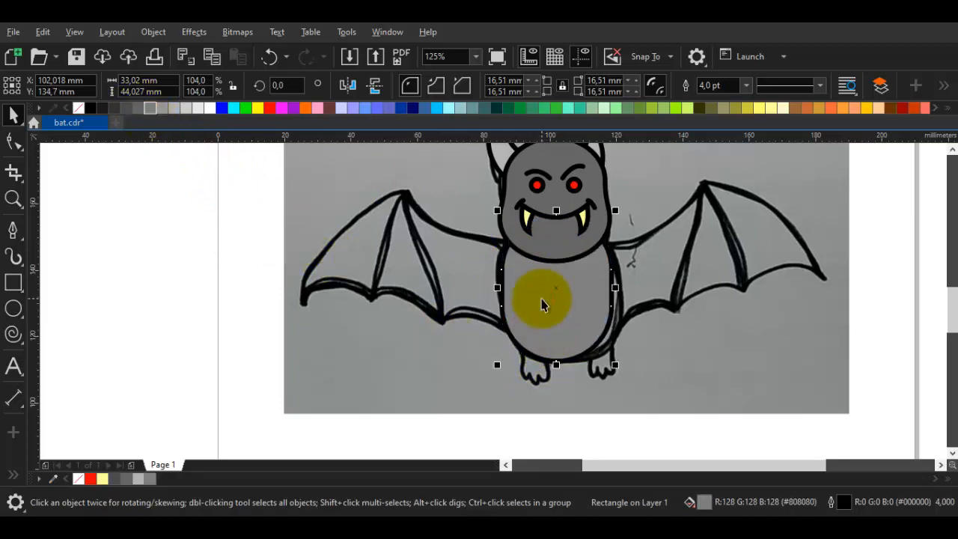
key("ctrl+q")
double_click(541, 298)
left_click(503, 272)
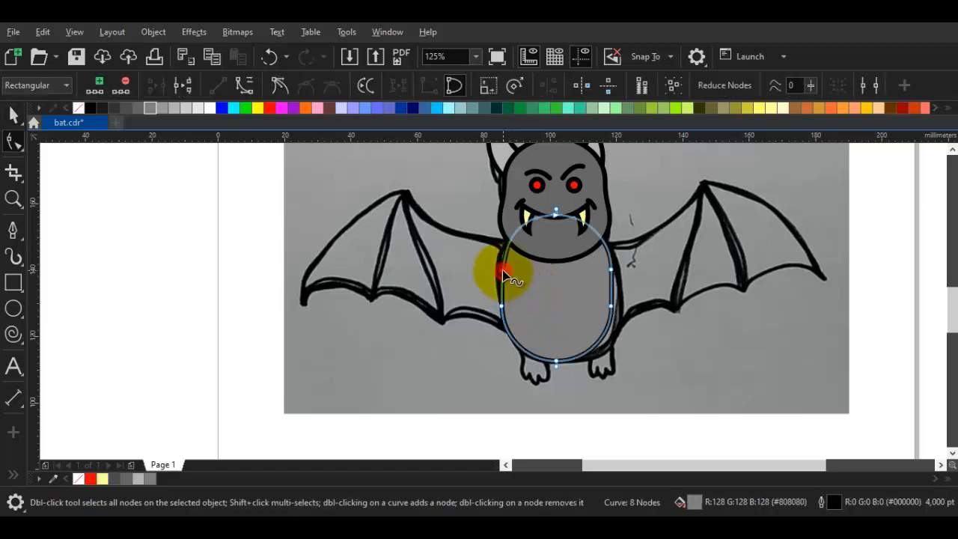
double_click(616, 313)
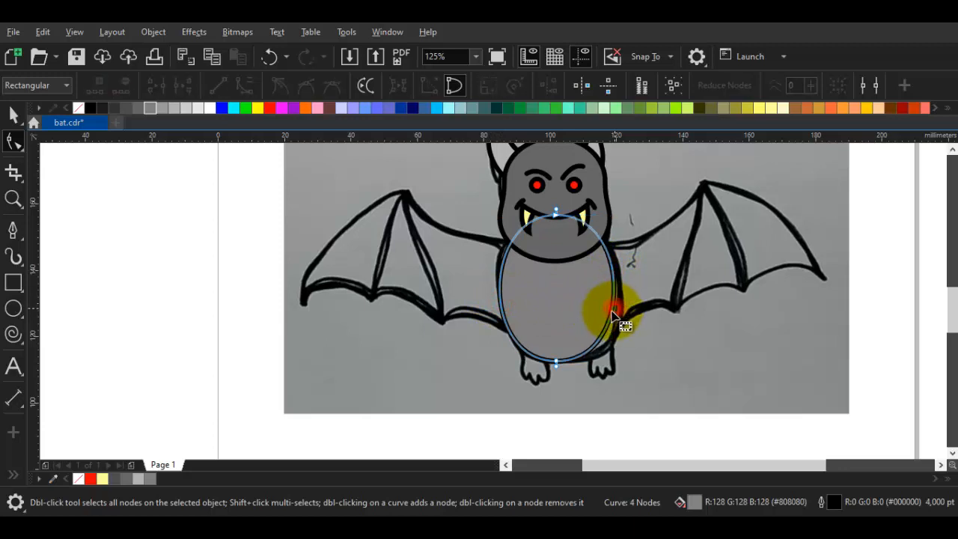
left_click(590, 334)
key("space")
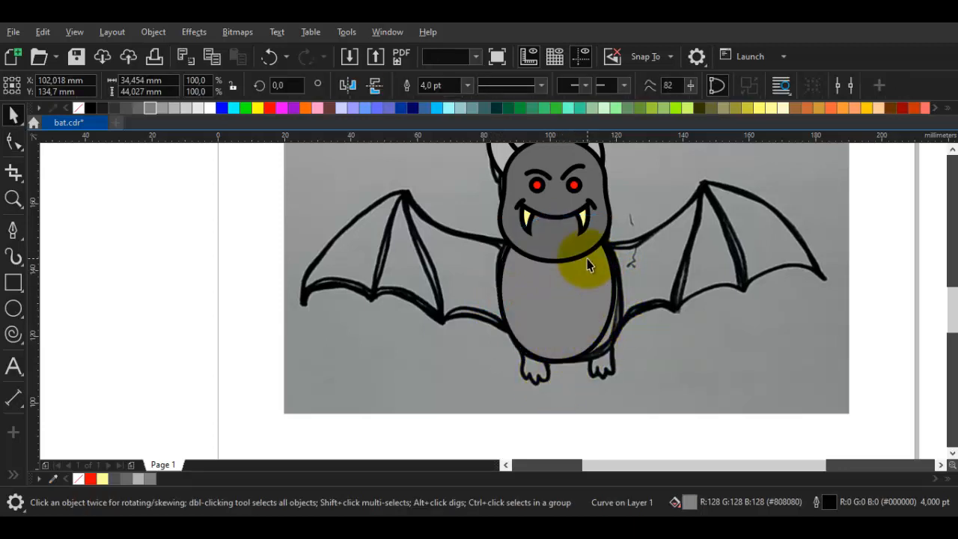
key("Escape")
Step: Move the sketch image off the artwork to review the head with the body, and undo the move
scroll(663, 265, "down", 2)
left_click_drag(707, 267, 320, 279)
left_click(642, 286)
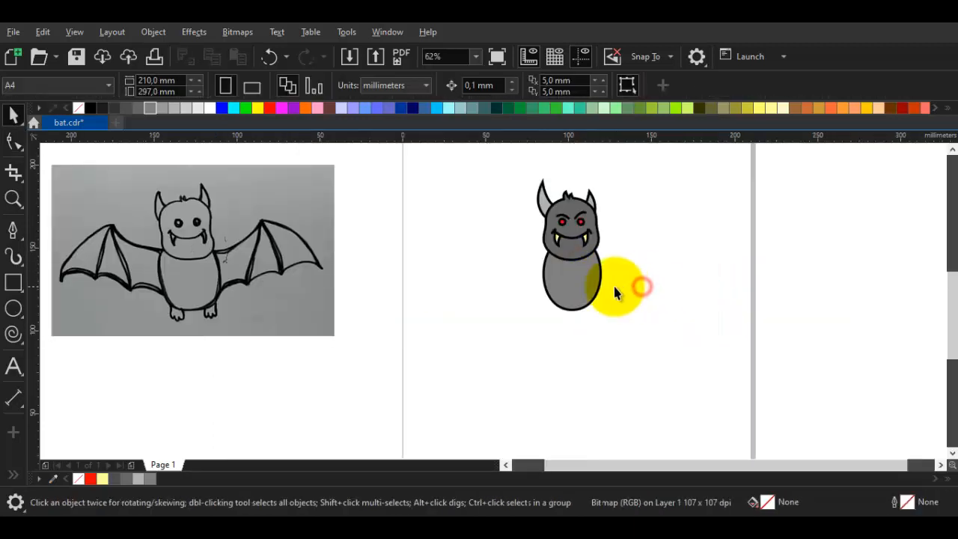
key("ctrl+z")
scroll(603, 180, "up", 5)
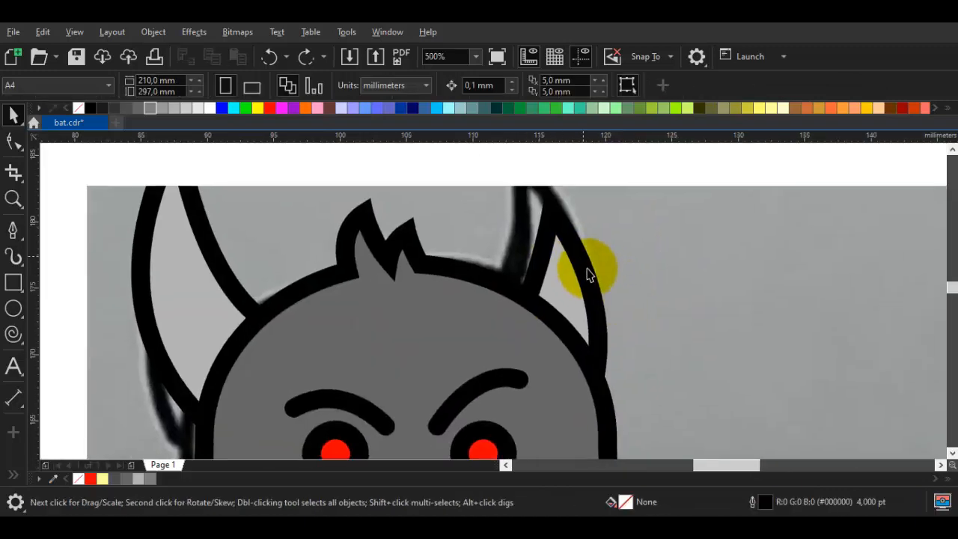
left_click(589, 274)
scroll(592, 281, "down", 3)
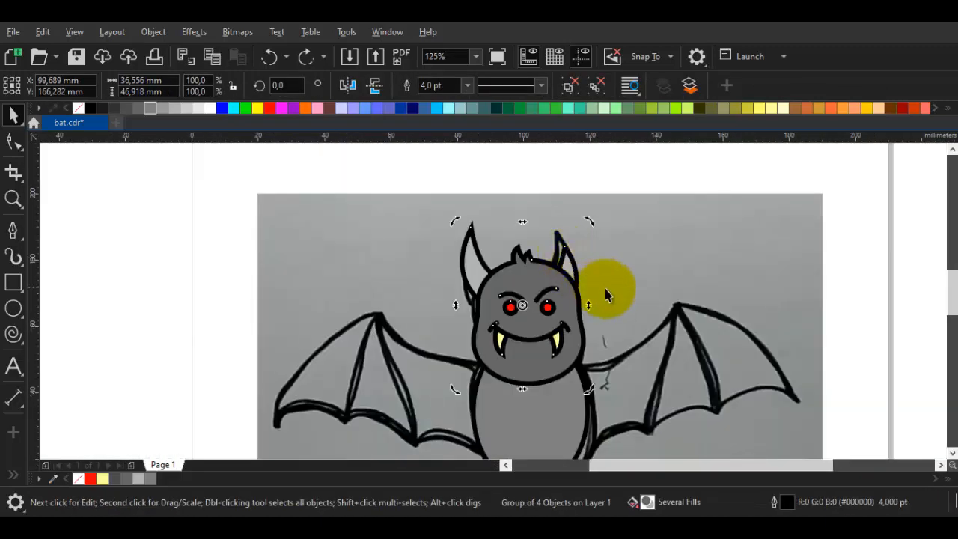
left_click_drag(605, 289, 626, 195)
left_click_drag(629, 345, 673, 279)
key("Escape")
Step: Trace the left foot with the Pen tool as a closed curve about 11 × 16 mm, its upper end overlapping the body
scroll(558, 318, "up", 2)
left_click_drag(558, 313, 560, 295)
key("p")
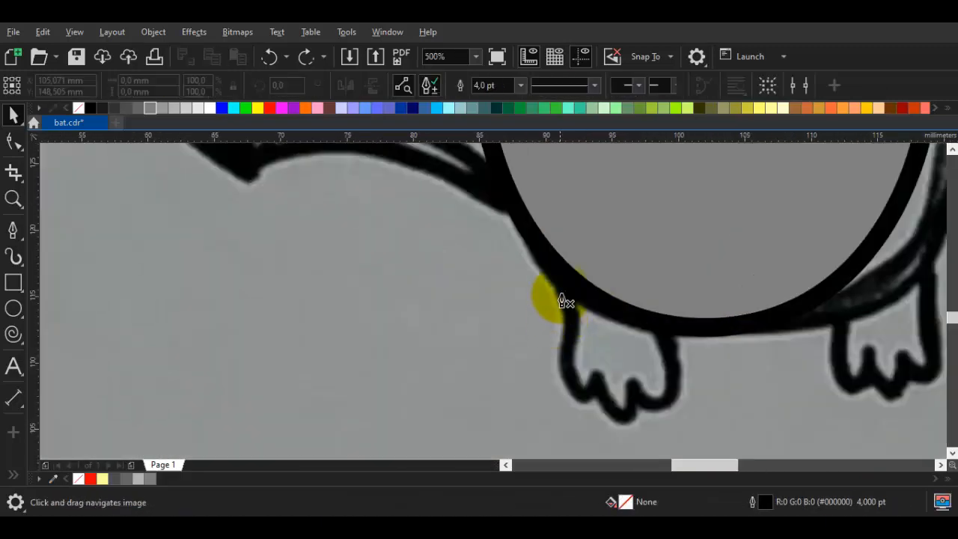
left_click_drag(542, 215, 599, 261)
left_click_drag(572, 384, 605, 390)
left_click_drag(628, 424, 645, 395)
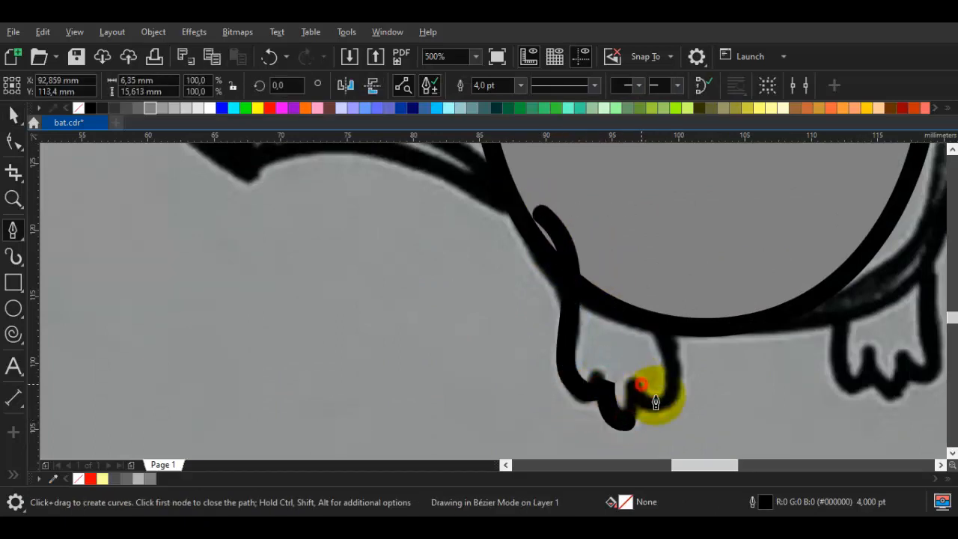
left_click_drag(684, 289, 723, 261)
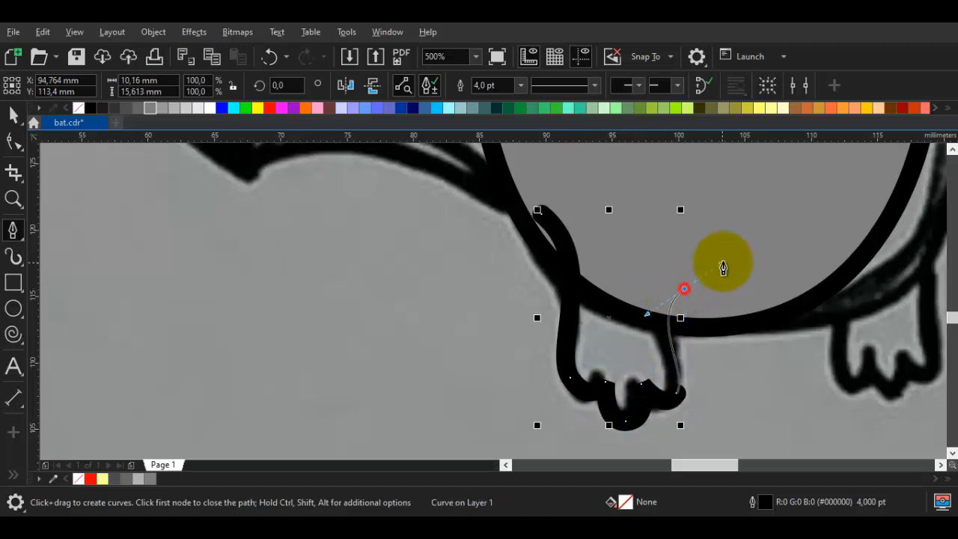
left_click(539, 217)
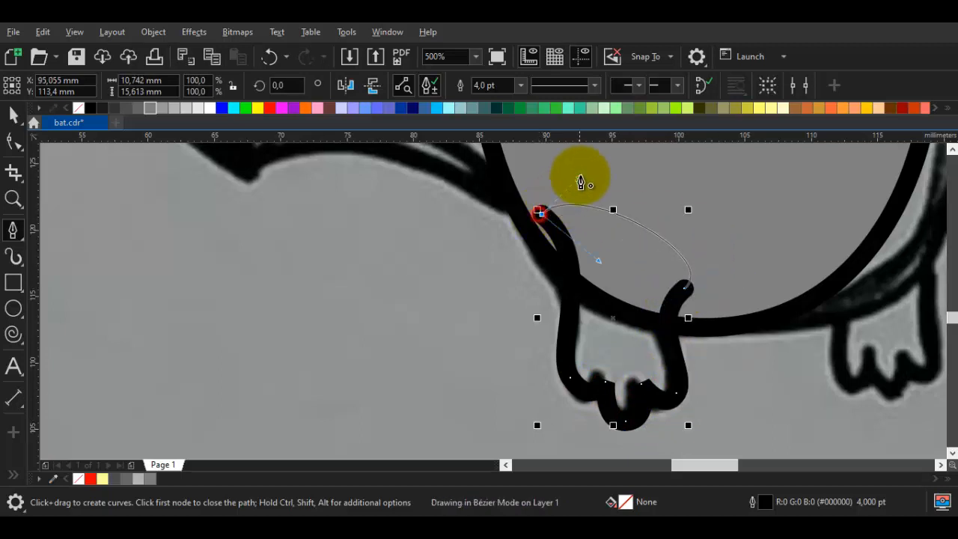
scroll(589, 278, "down", 4)
key("space")
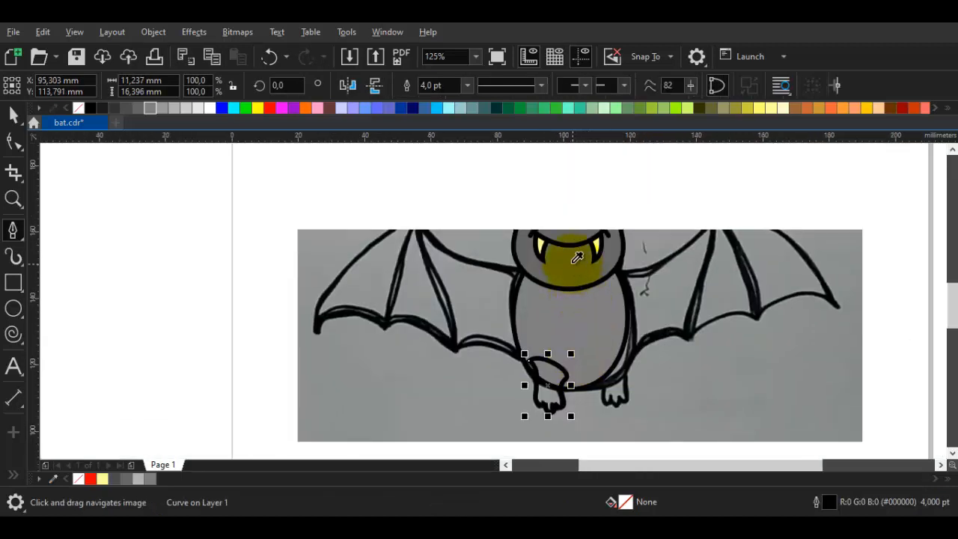
Step: Sample the head's dark grey #666666 and apply it as the left foot's fill
key("i")
left_click(575, 261)
scroll(548, 362, "up", 1)
left_click(547, 359)
key("space")
Step: Restack the left foot directly in front of the sketch image so it sits behind the body
right_click(547, 359)
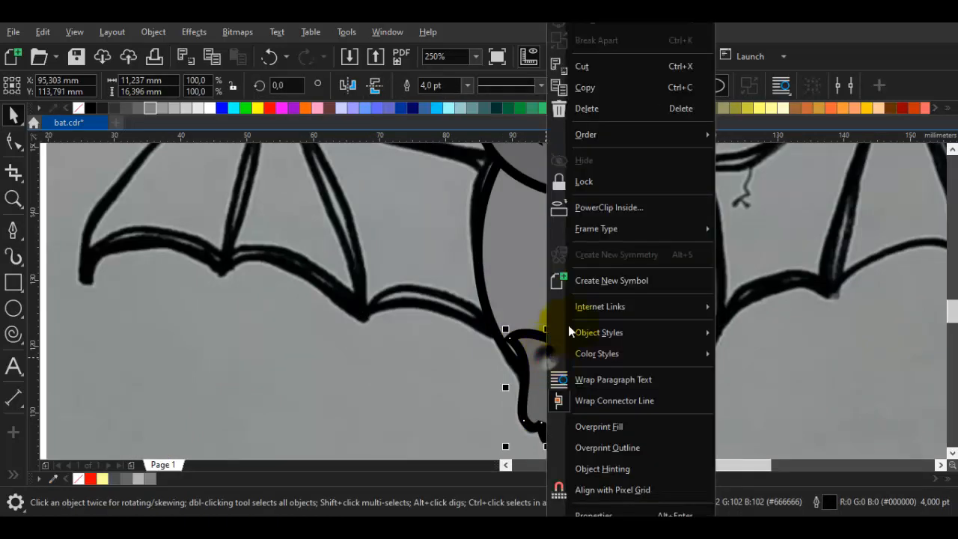
mouse_move(596, 135)
left_click(745, 272)
scroll(796, 316, "down", 1)
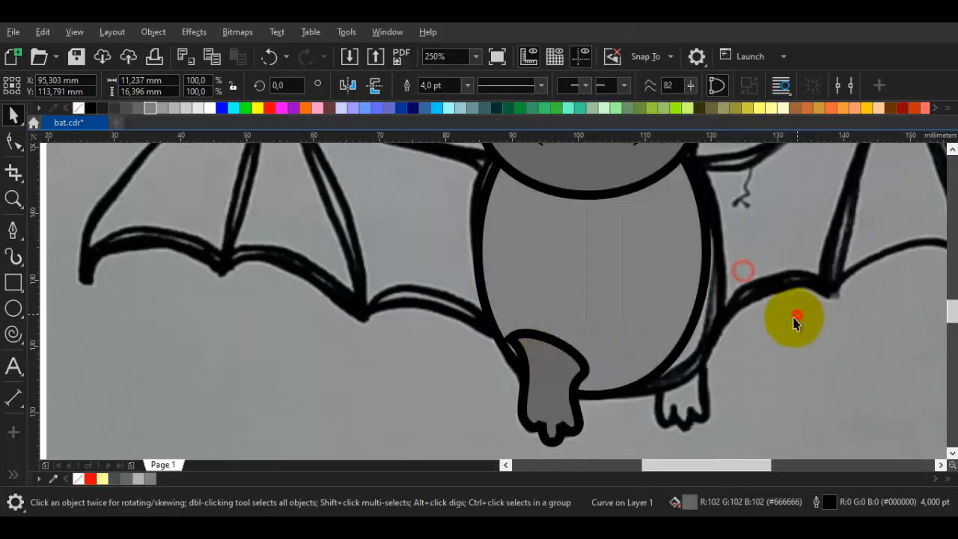
left_click(796, 316)
scroll(567, 408, "up", 2)
Step: Rotate the left foot to about 348.5° and move it slightly outward beneath the body's lower left edge
left_click(555, 416)
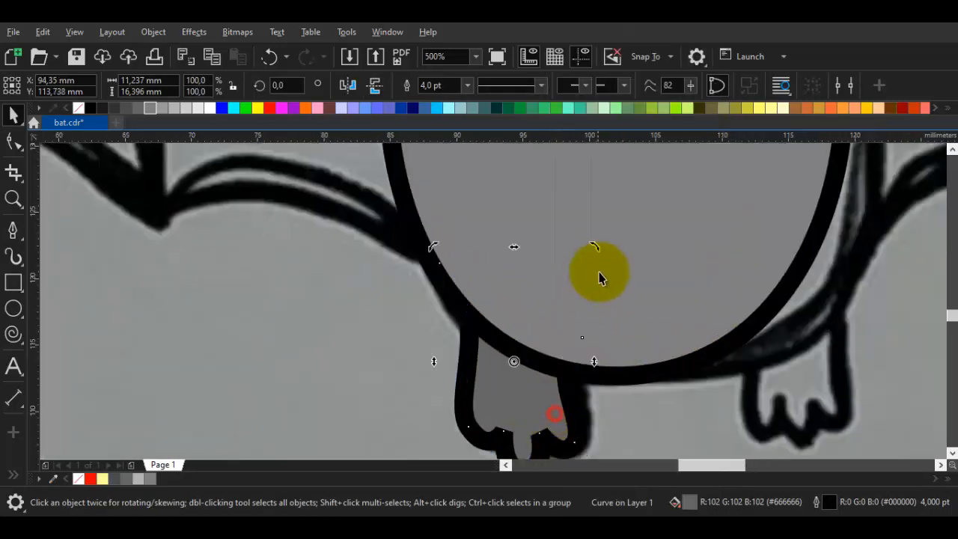
left_click_drag(595, 242, 622, 258)
left_click_drag(526, 414, 555, 392)
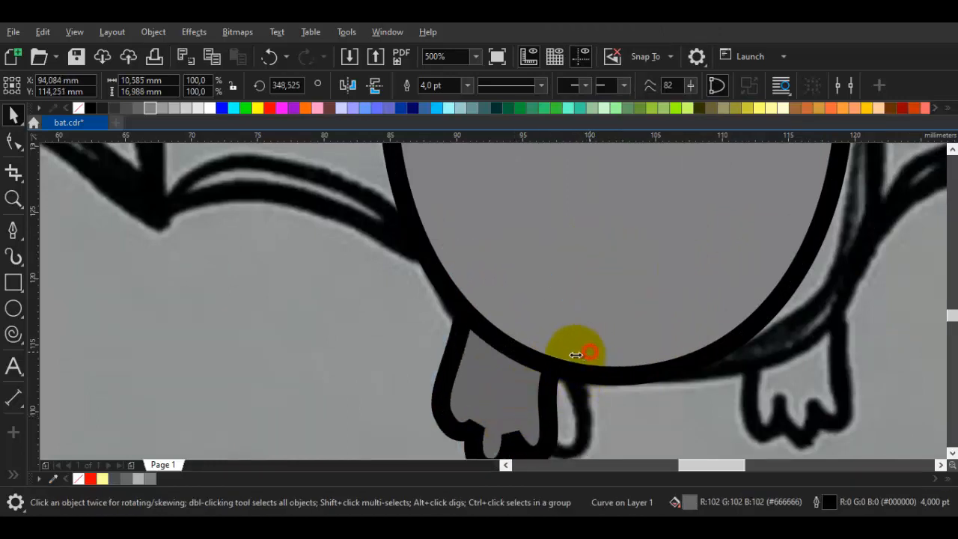
Step: Make a horizontally mirrored copy of the left foot and place it beneath the body's lower right edge
left_click_drag(576, 355, 486, 364)
right_click(486, 363)
left_click_drag(486, 364, 715, 336)
Step: Restack the mirrored right foot directly in front of the sketch image, behind the body
right_click(733, 336)
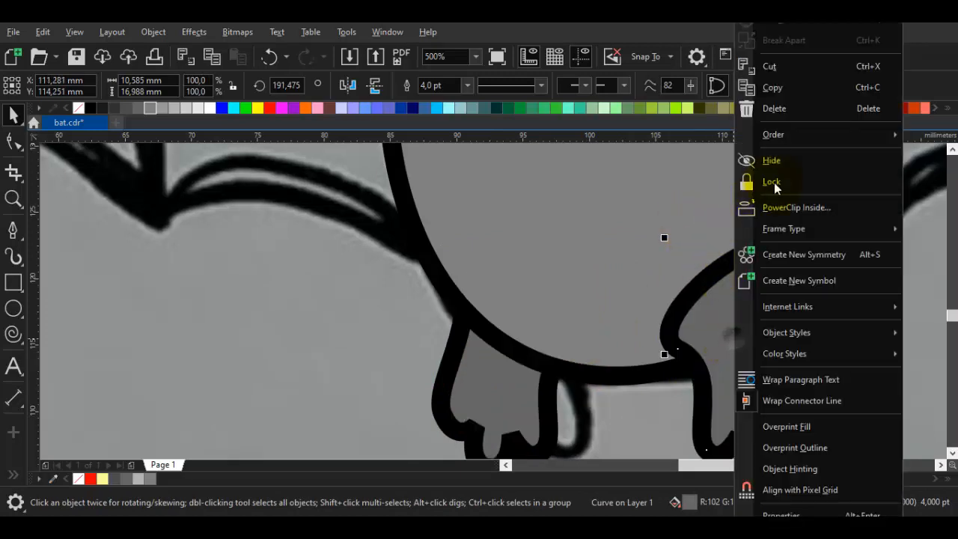
mouse_move(788, 135)
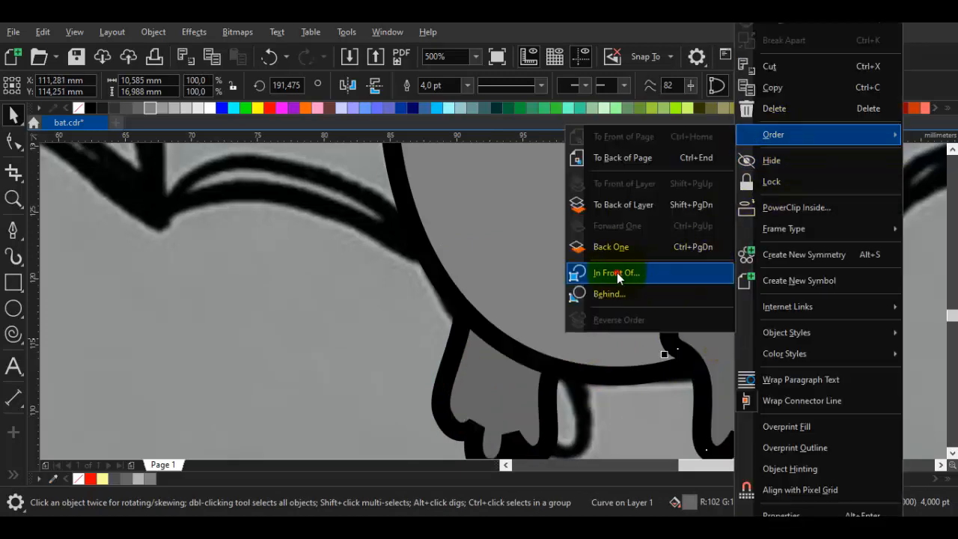
left_click(617, 273)
left_click(824, 322)
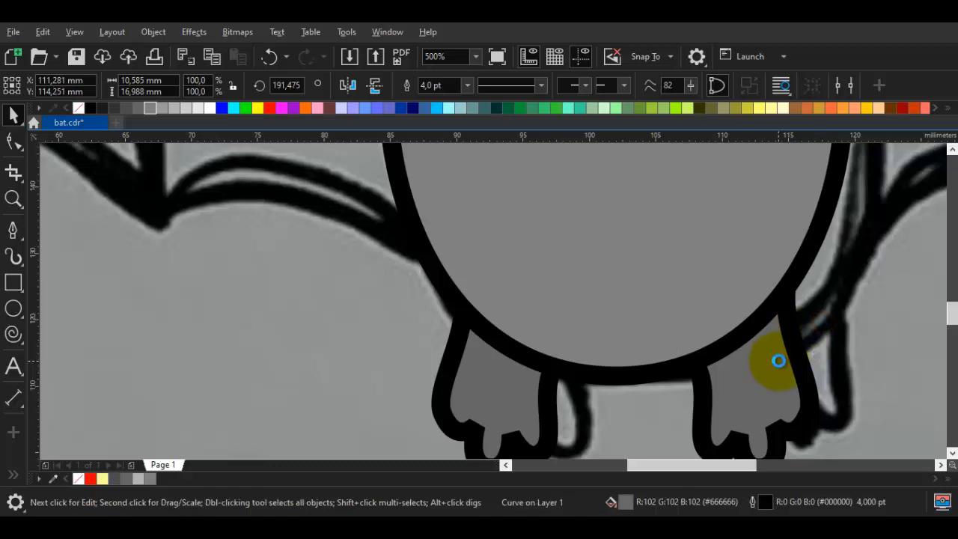
scroll(775, 364, "down", 2)
scroll(650, 326, "down", 1)
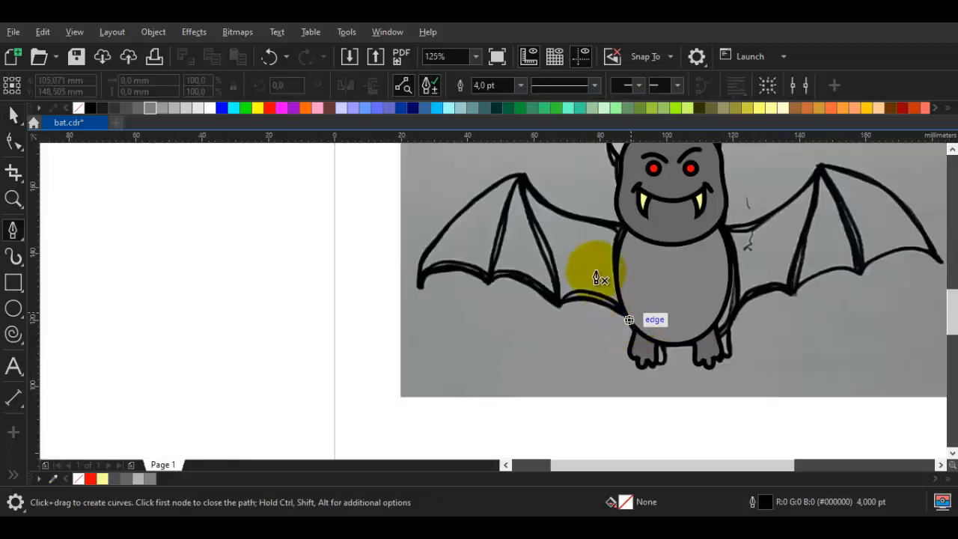
Step: Draw two short curved 4 pt toe lines inside the left foot, running up from the notches between its toes
scroll(574, 224, "up", 1)
left_click_drag(580, 227, 629, 343)
left_click_drag(722, 358, 650, 258)
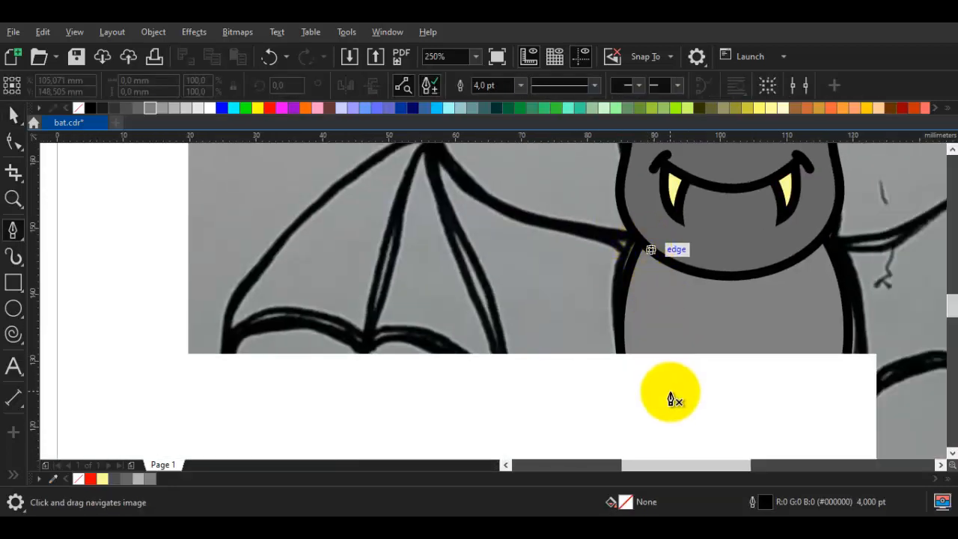
mouse_move(670, 396)
left_mouse_down()
mouse_move(599, 355)
mouse_move(586, 372)
left_mouse_up()
scroll(572, 378, "up", 1)
scroll(575, 356, "up", 1)
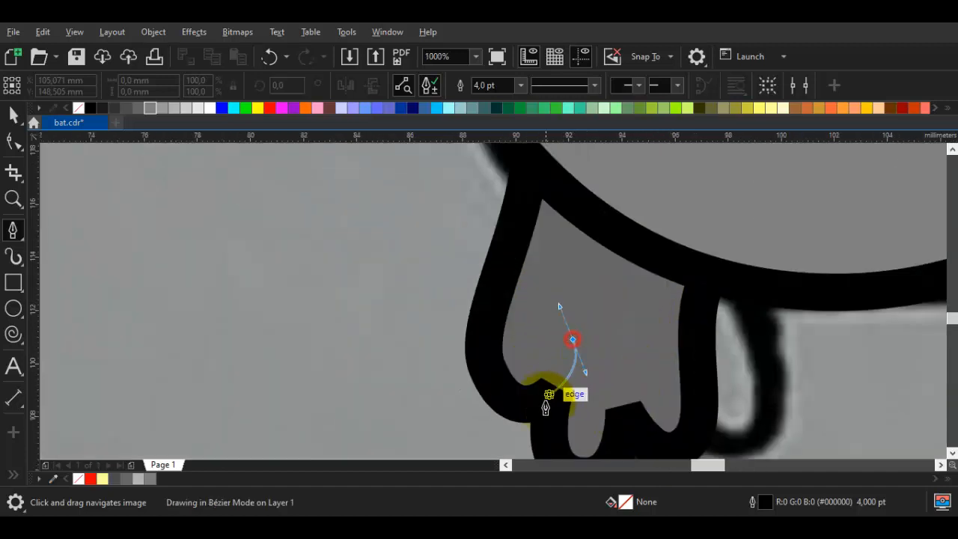
key("space")
key("space")
left_click_drag(563, 327, 565, 366)
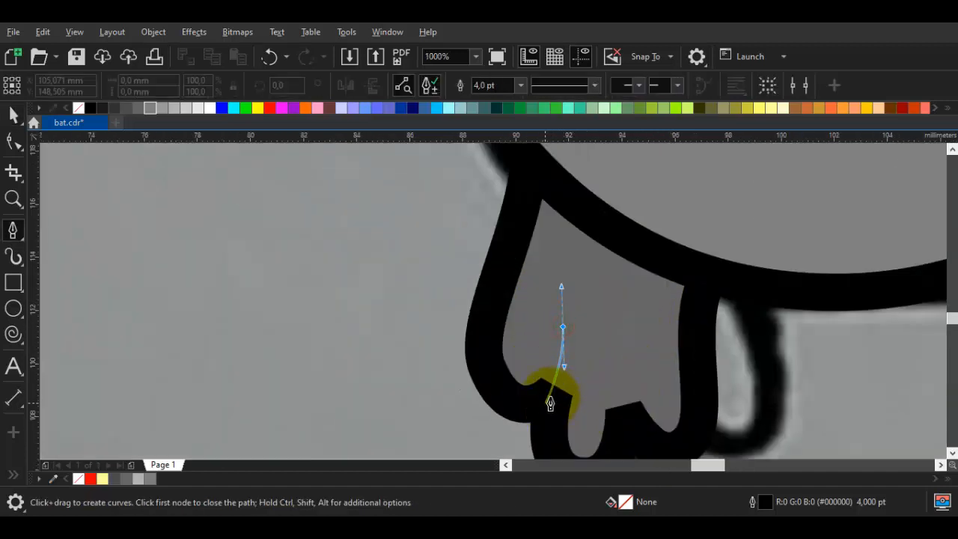
left_click(550, 397)
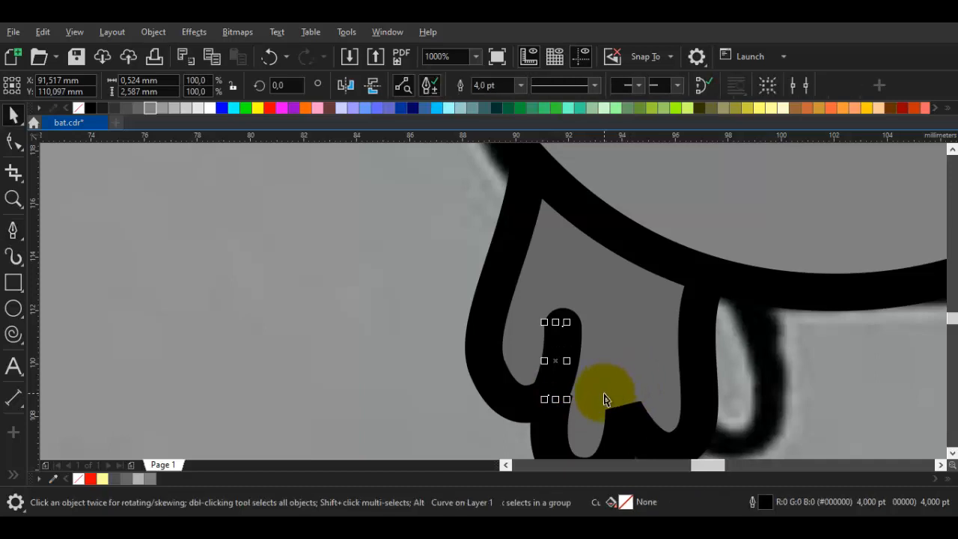
left_click_drag(565, 317, 613, 385)
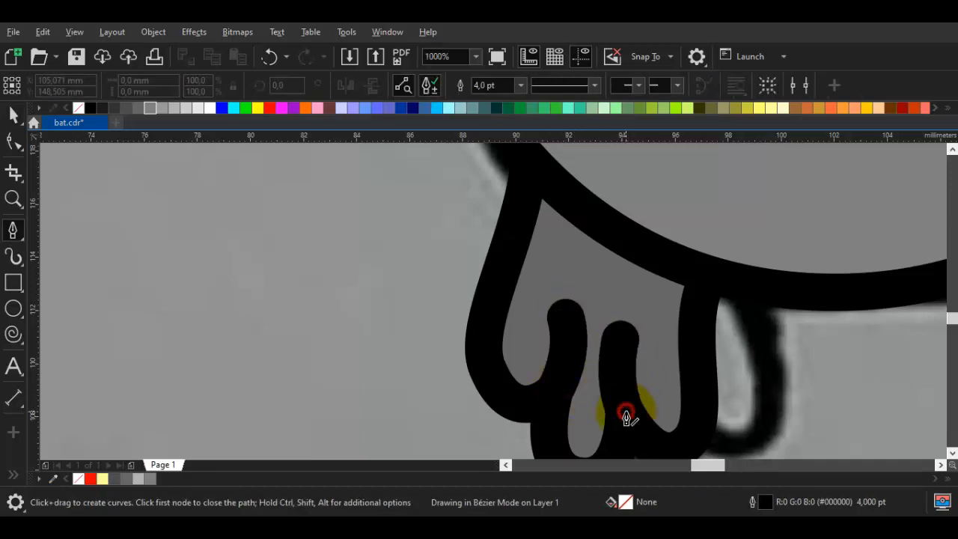
double_click(627, 414)
Step: Draw two short curved 4 pt toe lines inside the right foot, running up from the notches between its toes
left_click_drag(928, 379, 349, 353)
key("space")
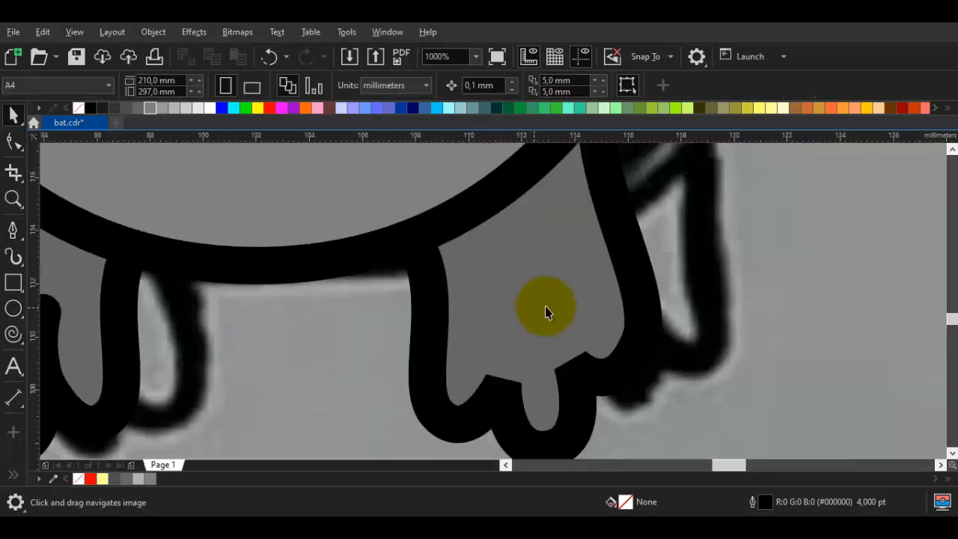
scroll(574, 337, "up", 2)
key("space")
left_click_drag(562, 310, 554, 341)
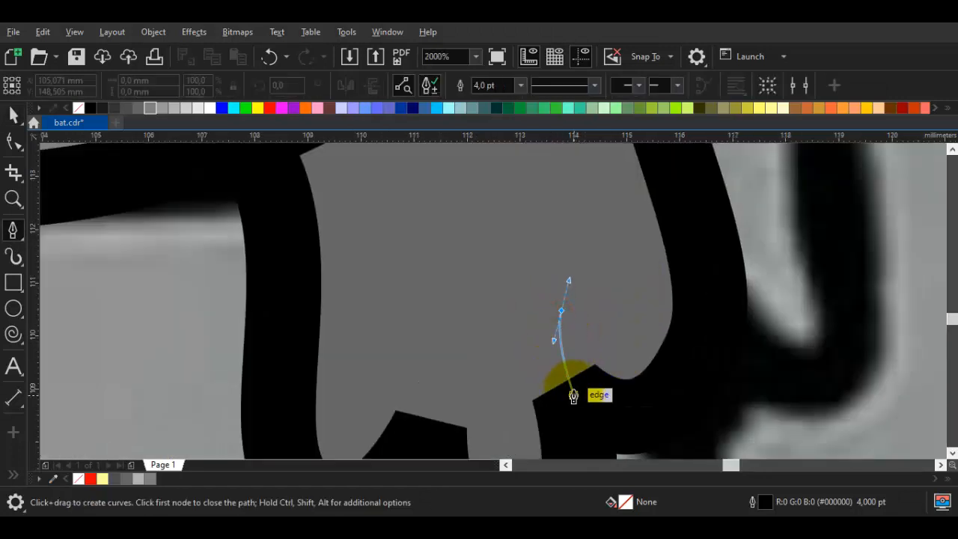
double_click(570, 388)
mouse_move(435, 395)
left_mouse_down()
mouse_move(503, 367)
mouse_move(515, 348)
left_mouse_up()
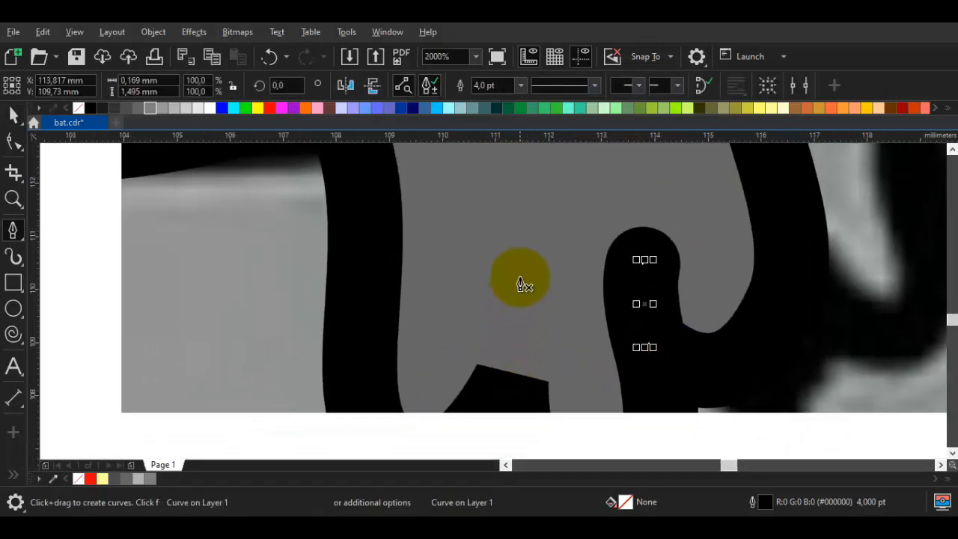
left_click_drag(518, 288, 526, 325)
left_click_drag(515, 375, 514, 378)
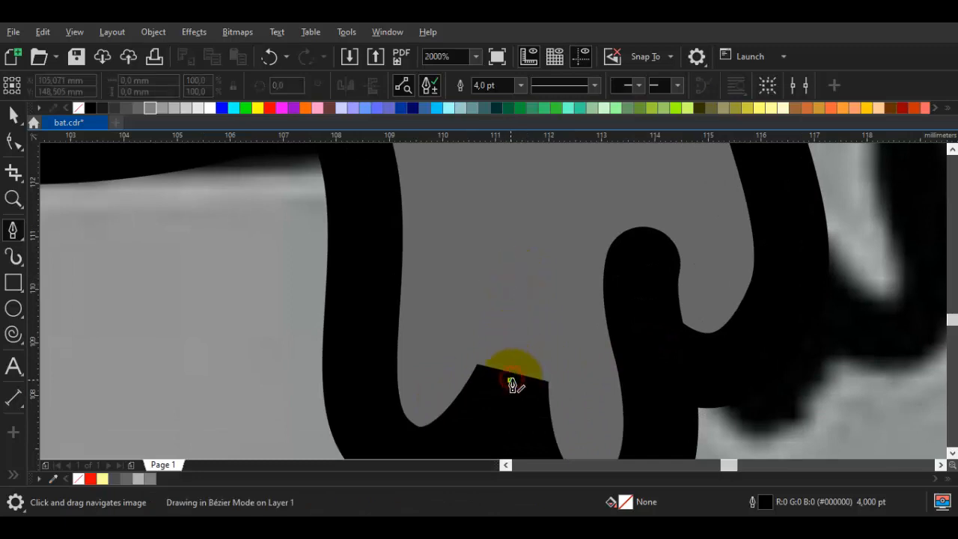
scroll(515, 382, "down", 3)
key("space")
scroll(527, 393, "down", 2)
scroll(486, 374, "down", 1)
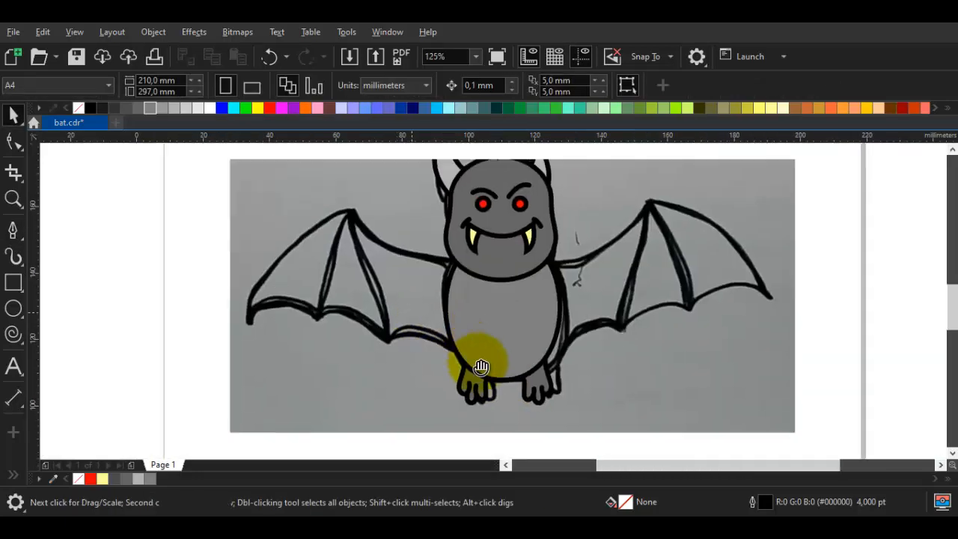
Step: Trace the left wing's upper and outer edges with the Pen tool, from inside the body over the peak to the outer tip
left_click_drag(482, 367, 546, 414)
scroll(500, 296, "up", 1)
key("space")
left_click_drag(571, 365, 546, 283)
key("Escape")
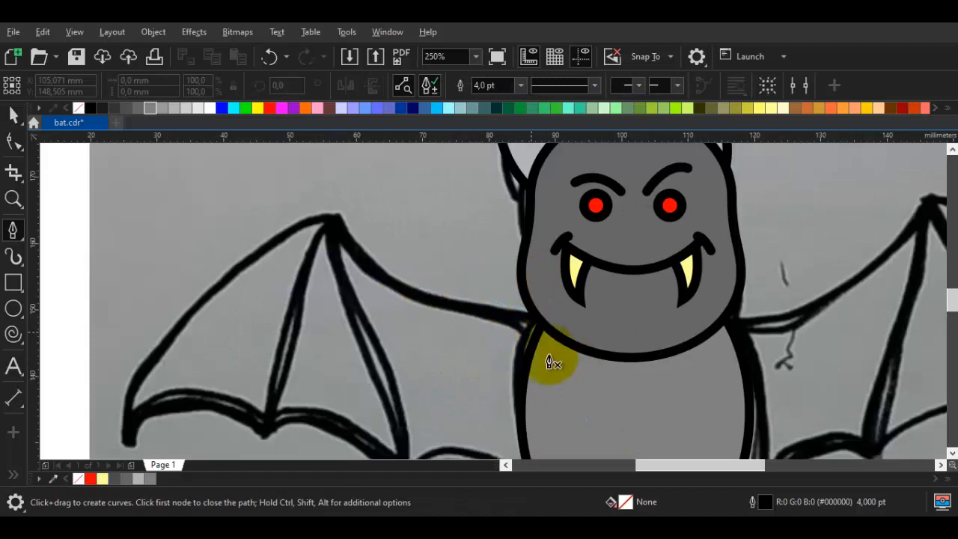
left_click_drag(569, 390, 588, 311)
left_click_drag(400, 299, 441, 314)
left_click_drag(405, 236, 253, 327)
mouse_move(252, 343)
left_mouse_down()
mouse_move(336, 267)
mouse_move(265, 351)
left_mouse_up()
left_click(288, 386)
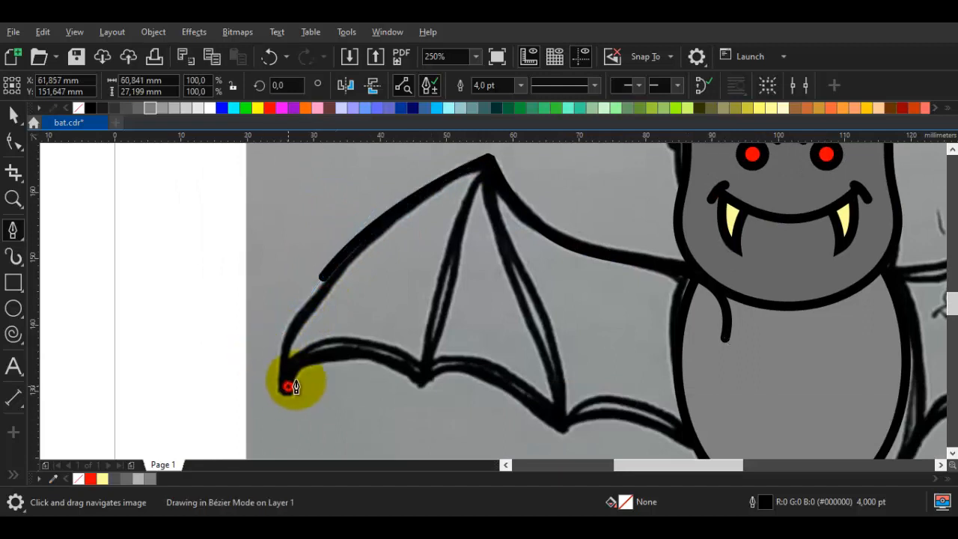
Step: Continue the left wing outline along the three lower scallops to the body and close the curve inside it
left_click_drag(353, 349, 394, 349)
left_click(423, 383)
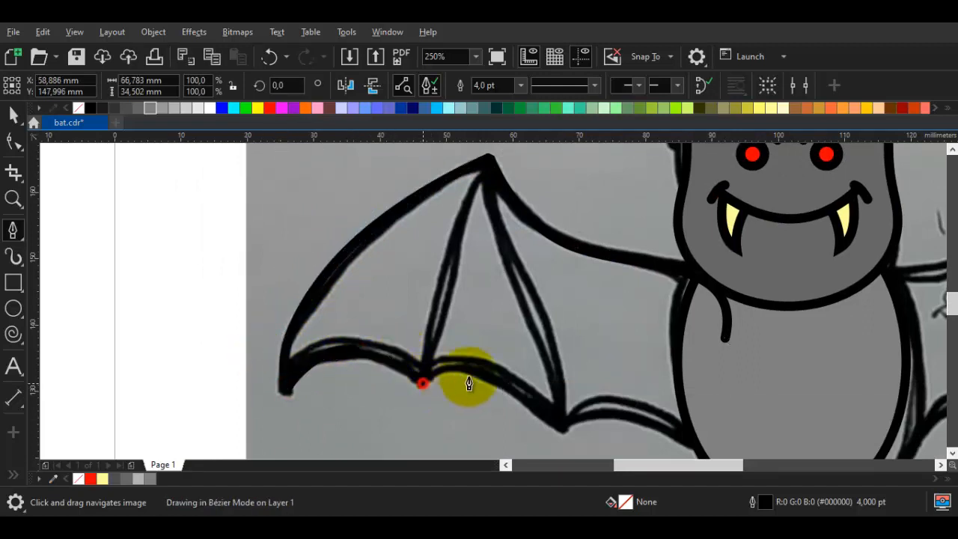
left_click_drag(489, 375, 523, 384)
left_click_drag(560, 430, 420, 343)
left_click(417, 344)
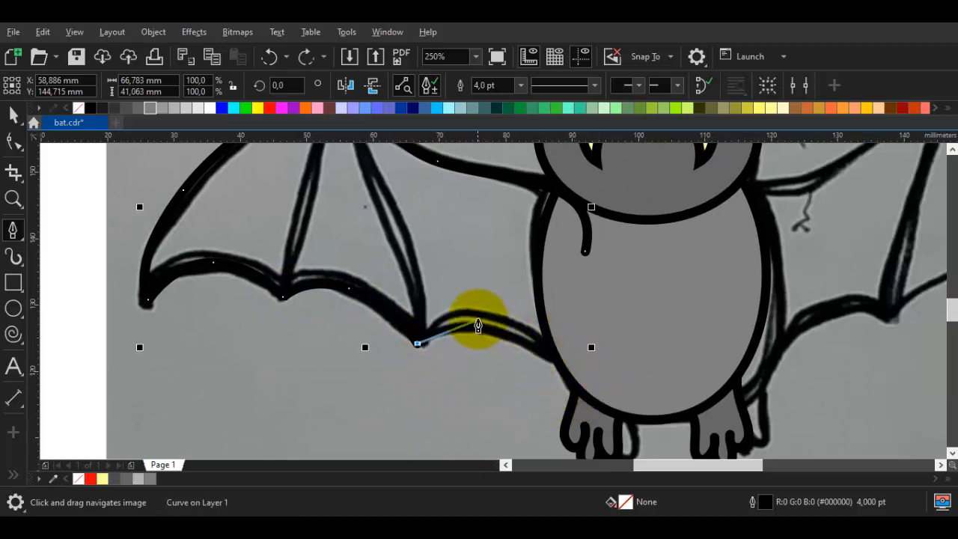
left_click_drag(490, 315, 529, 321)
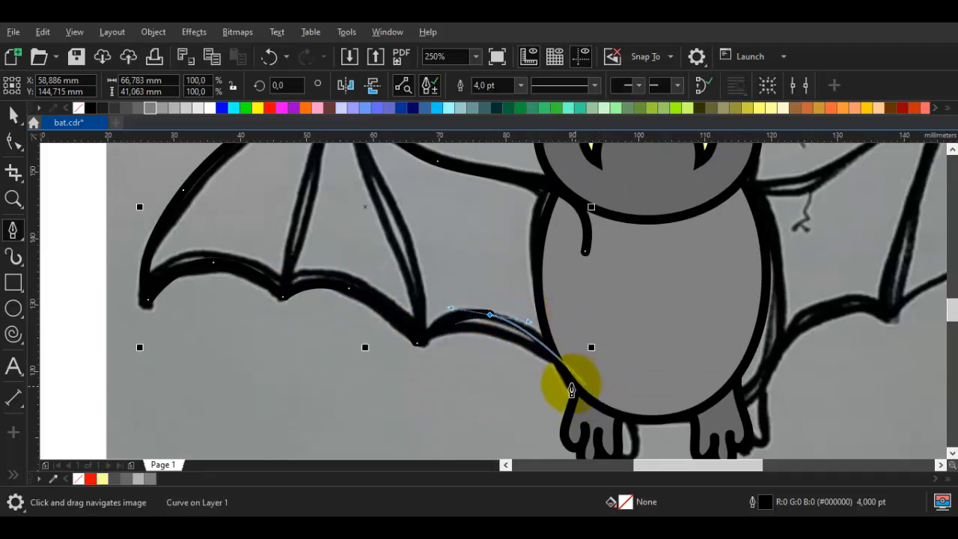
left_click(572, 382)
left_click_drag(586, 251, 668, 297)
Step: Delete the mid-edge nodes on the left wing outline's lower scallops, outer edge and upper edge
key("F10")
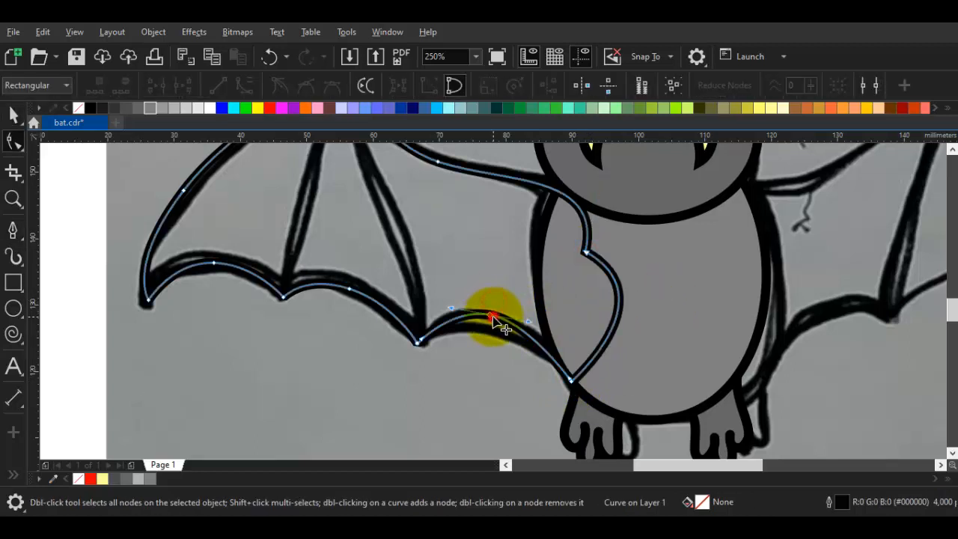
double_click(346, 292)
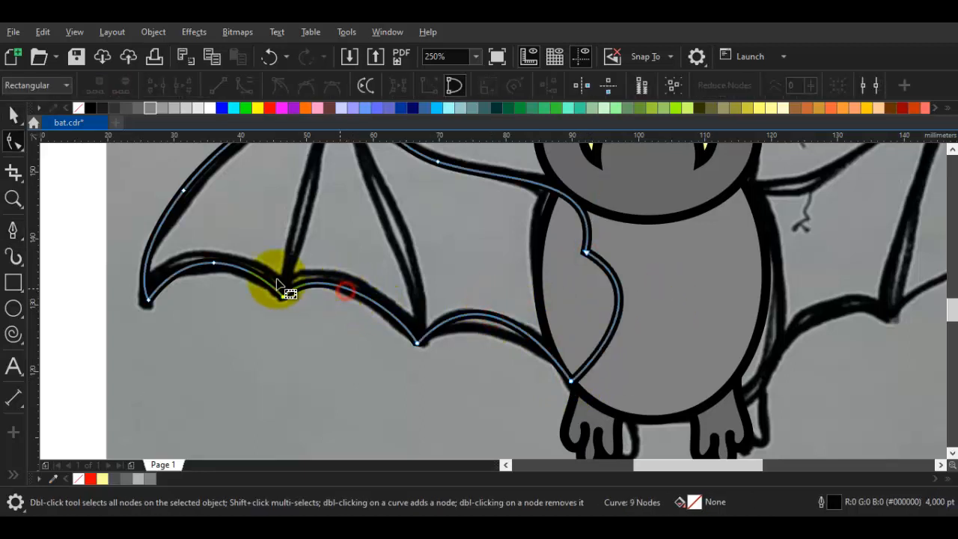
double_click(216, 265)
left_click_drag(208, 216, 217, 300)
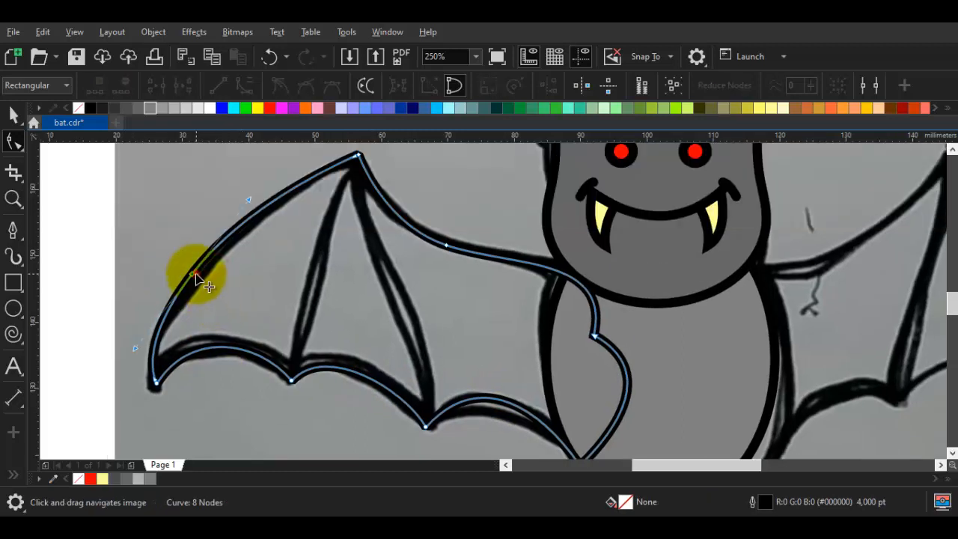
left_click(196, 274)
double_click(196, 274)
double_click(447, 246)
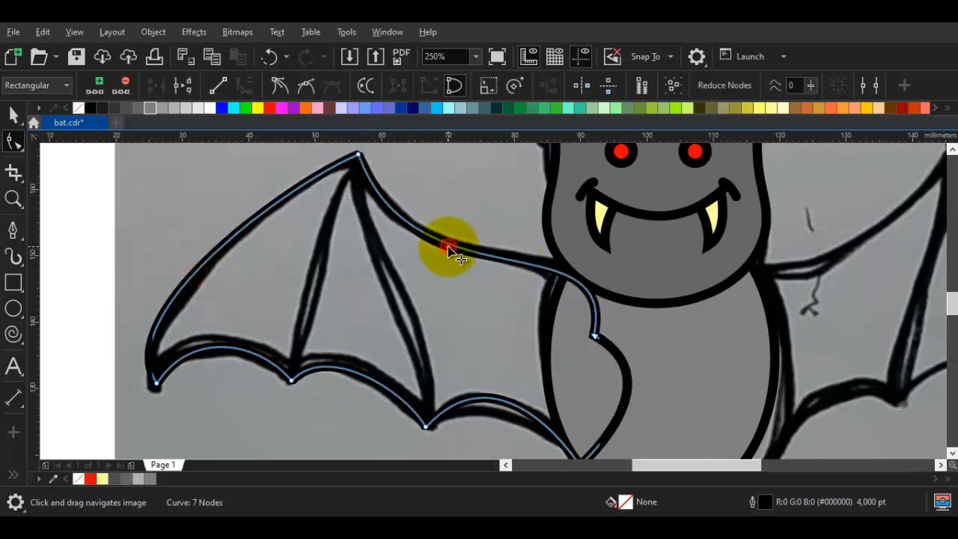
Step: Restack the left wing outline directly in front of the sketch image, behind the head and body
key("space")
right_click(431, 262)
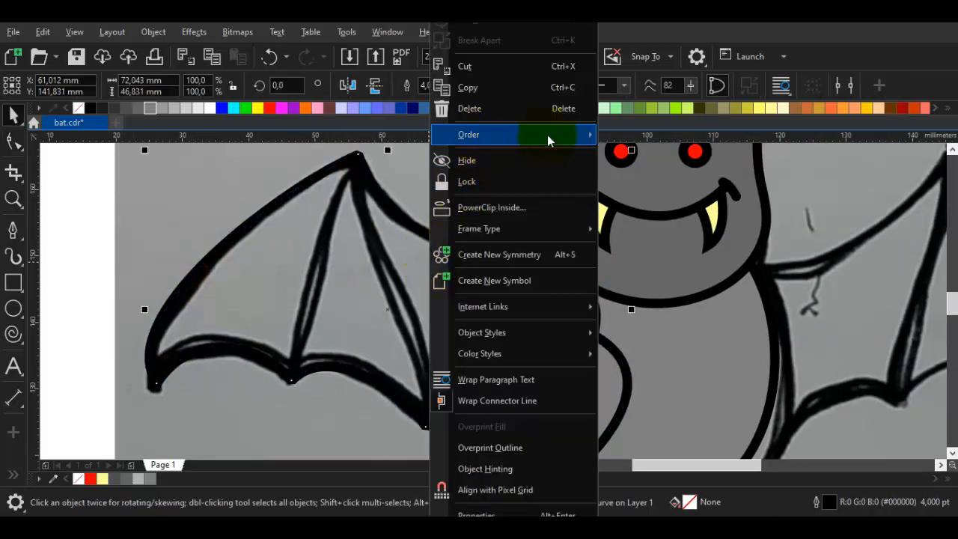
mouse_move(547, 134)
left_click(657, 273)
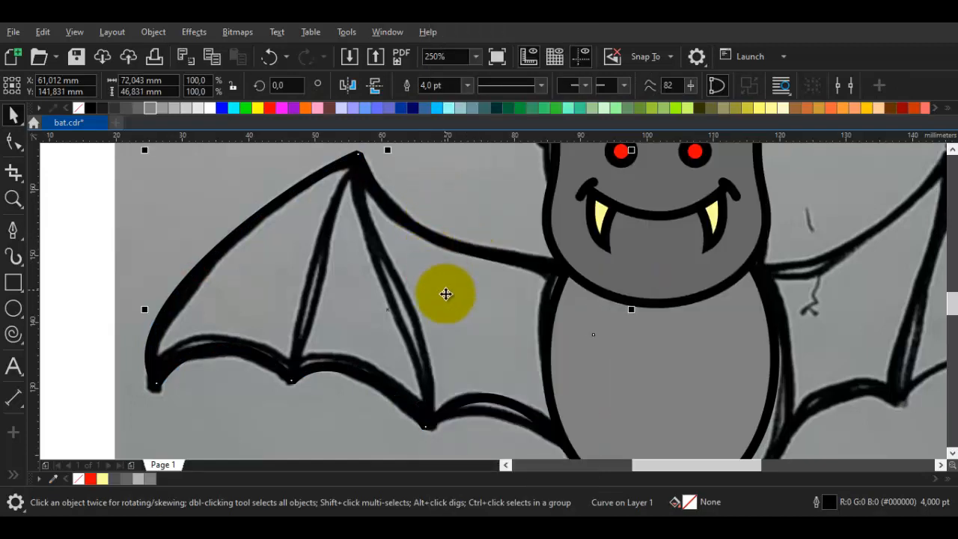
Step: Draw the left wing's outer rib with the Pen tool from just below the wing peak to the nearest lower scallop point
left_click_drag(362, 225, 359, 267)
key("space")
left_click_drag(338, 219, 268, 329)
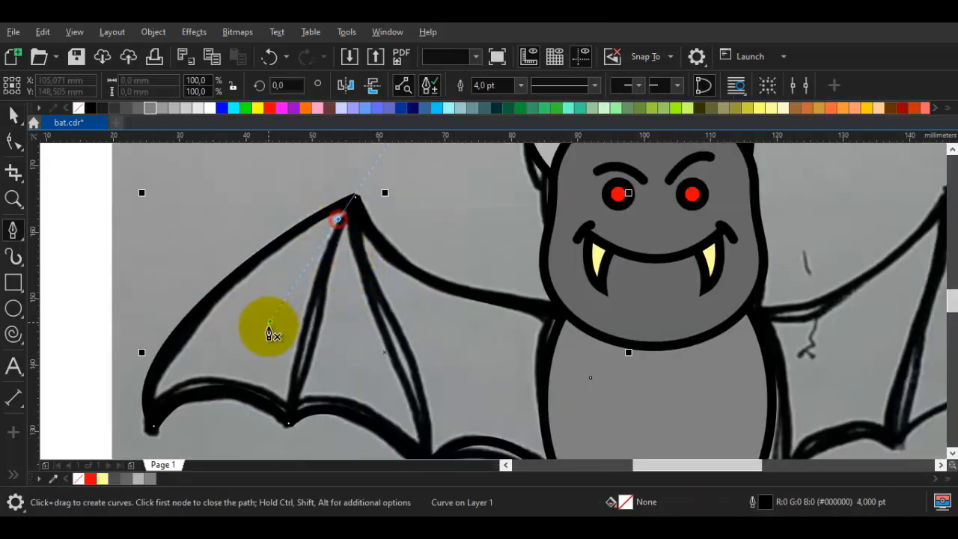
left_click(289, 424)
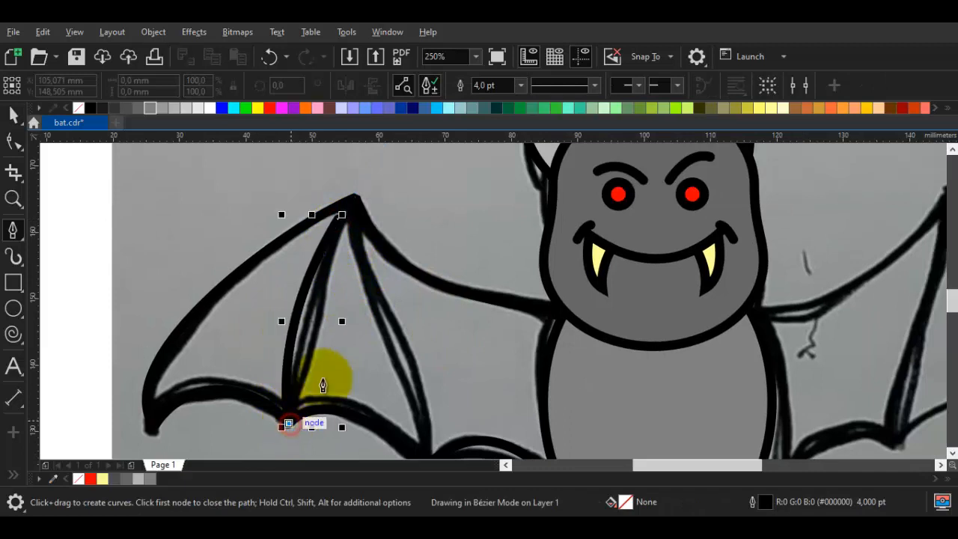
key("space")
Step: Move the outer rib's upper node onto the wing peak and reshape its curve to follow the sketched line
key("F10")
left_click_drag(342, 217, 356, 197)
left_click_drag(303, 292, 284, 315)
key("space")
left_click(401, 299)
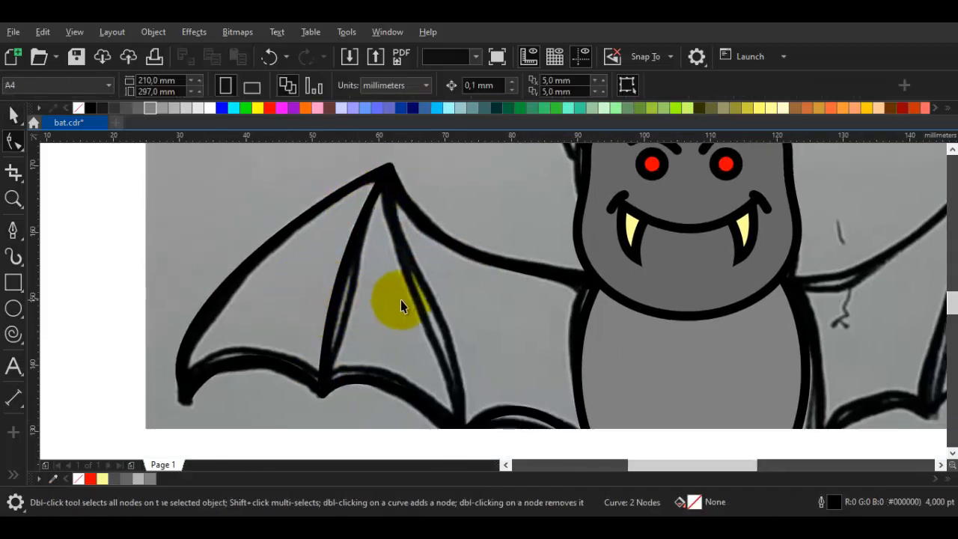
Step: Draw the left wing's inner rib with the Pen tool from below the peak to the scallop point nearest the body
key("p")
left_click_drag(389, 219, 408, 305)
left_click_drag(448, 382, 456, 269)
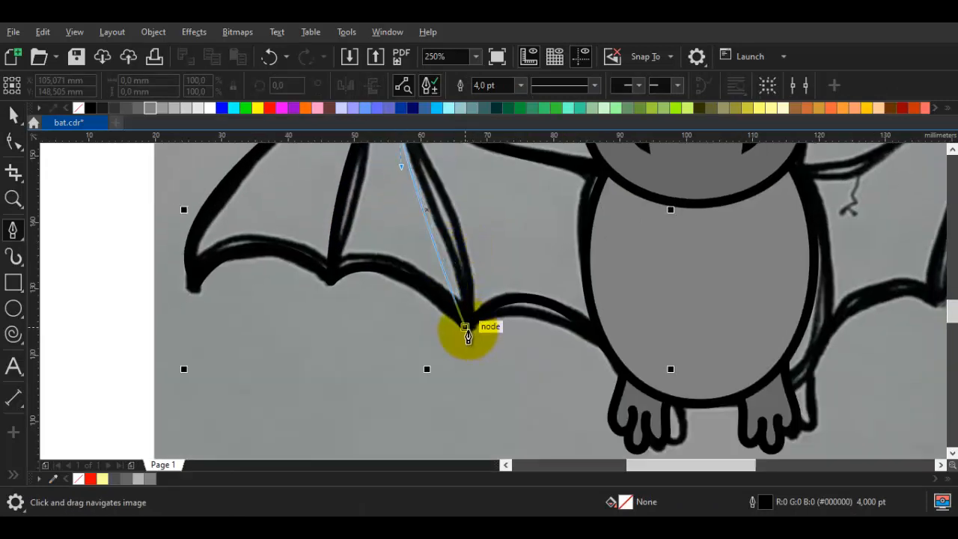
left_click_drag(467, 330, 450, 402)
key("space")
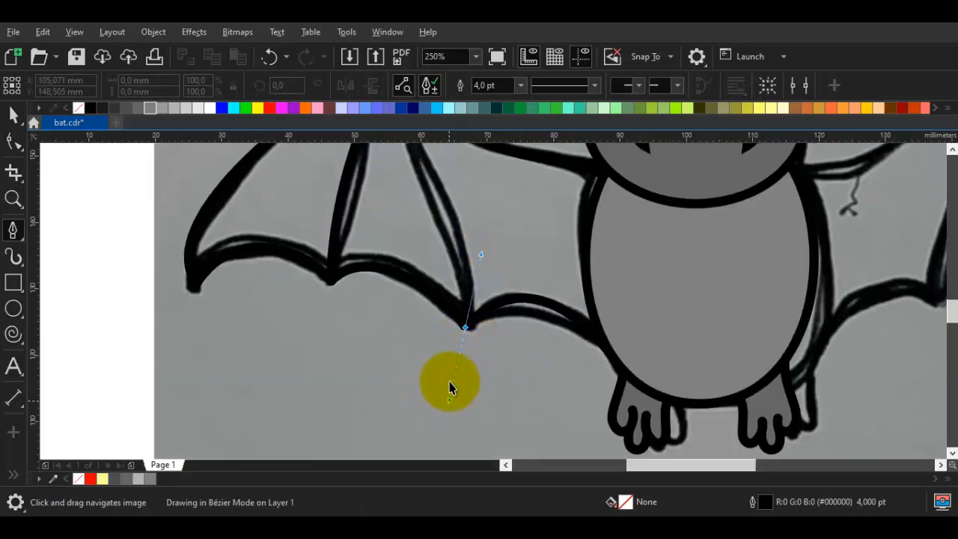
scroll(453, 327, "down", 1)
Step: Move the inner rib's upper node onto the wing peak and adjust its handles so the curve matches the sketch
scroll(415, 198, "up", 3)
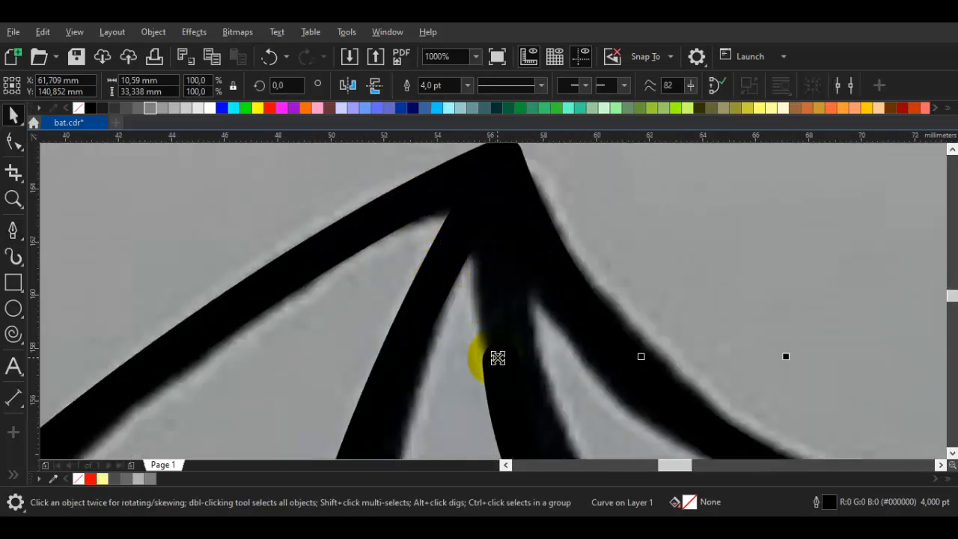
key("F10")
left_click(498, 358)
left_click_drag(503, 361, 503, 158)
scroll(508, 152, "down", 1)
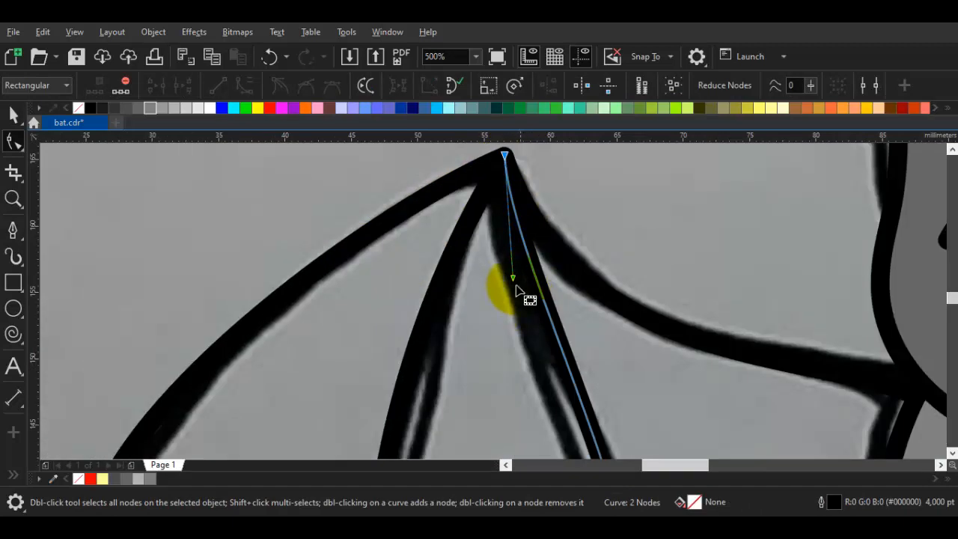
left_click_drag(514, 278, 490, 197)
scroll(489, 387, "down", 1)
left_click_drag(541, 262, 545, 224)
scroll(545, 225, "down", 1)
Step: Fill the left wing shape with 50% black gray (#808080)
key("space")
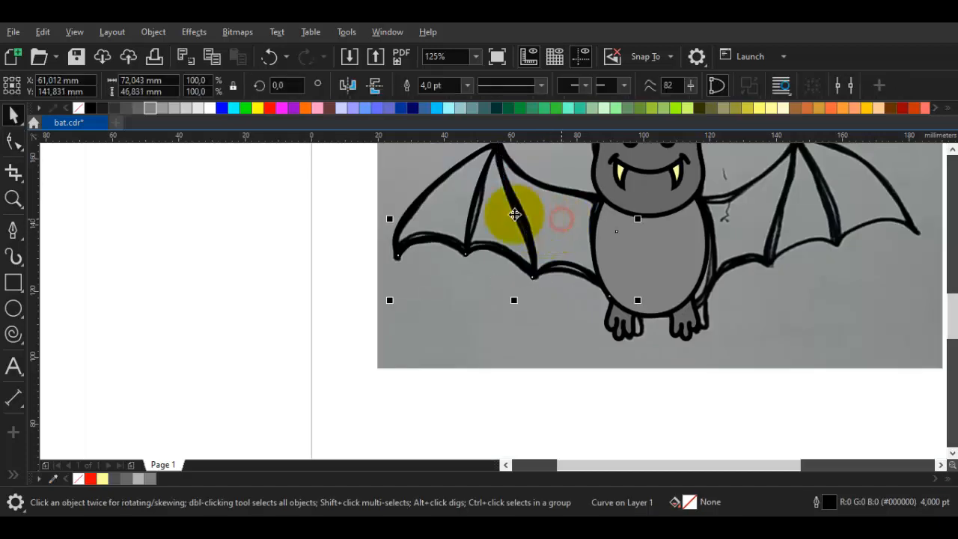
left_click(150, 107)
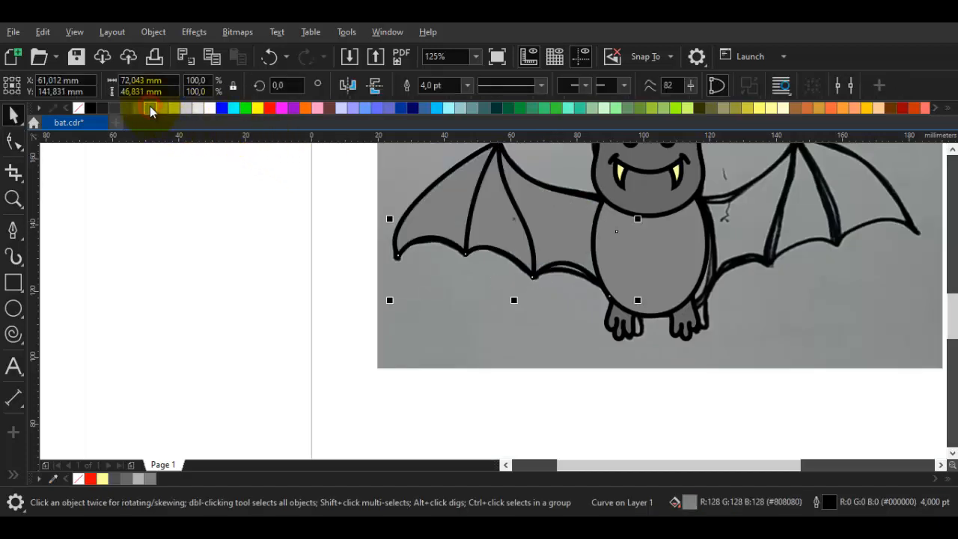
left_click(389, 235)
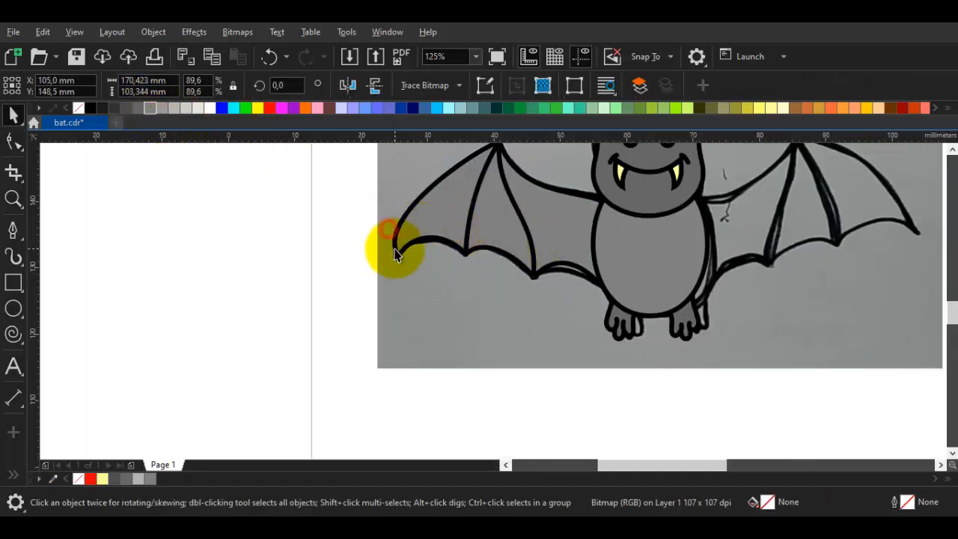
Step: Draw a small curved claw with the Pen tool, ending at the node on the left wing's outer tip
scroll(396, 249, "up", 3)
key("space")
left_click_drag(447, 353, 416, 341)
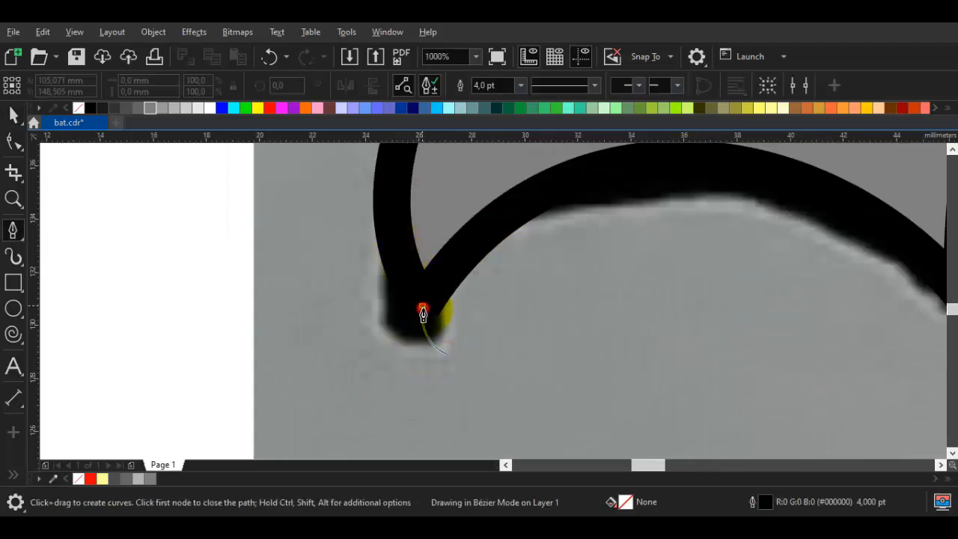
left_click(423, 308)
key("space")
scroll(434, 328, "down", 1)
key("Escape")
Step: Draw a small curved claw at the lower end of the left wing's outer rib
left_click_drag(725, 323, 470, 294)
scroll(446, 286, "up", 1)
key("space")
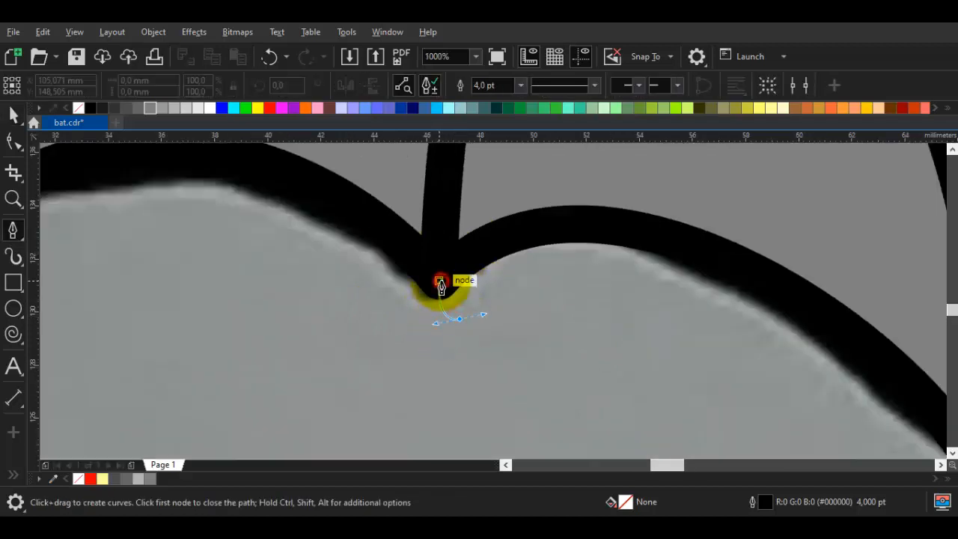
left_click(440, 280)
key("space")
scroll(451, 293, "down", 1)
key("Escape")
scroll(729, 381, "up", 1)
key("space")
left_click_drag(728, 380, 592, 345)
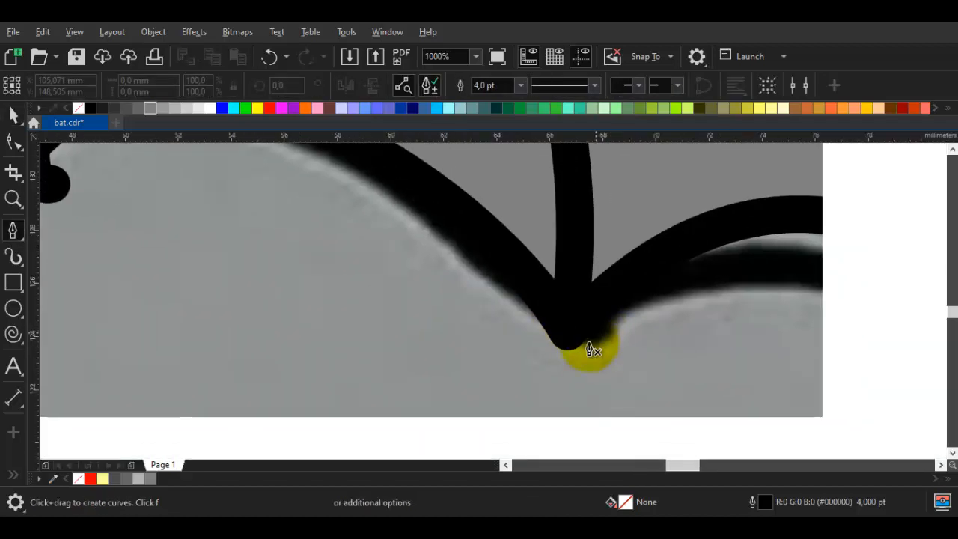
key("space")
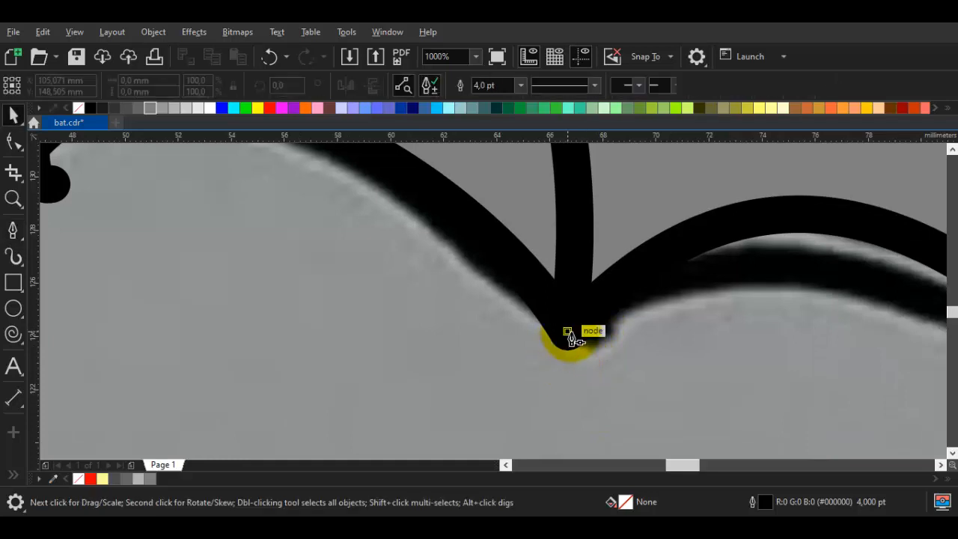
scroll(562, 345, "down", 1)
Step: Draw a small curved claw at the left wing's peak, hooking toward the head
key("space")
scroll(548, 173, "up", 1)
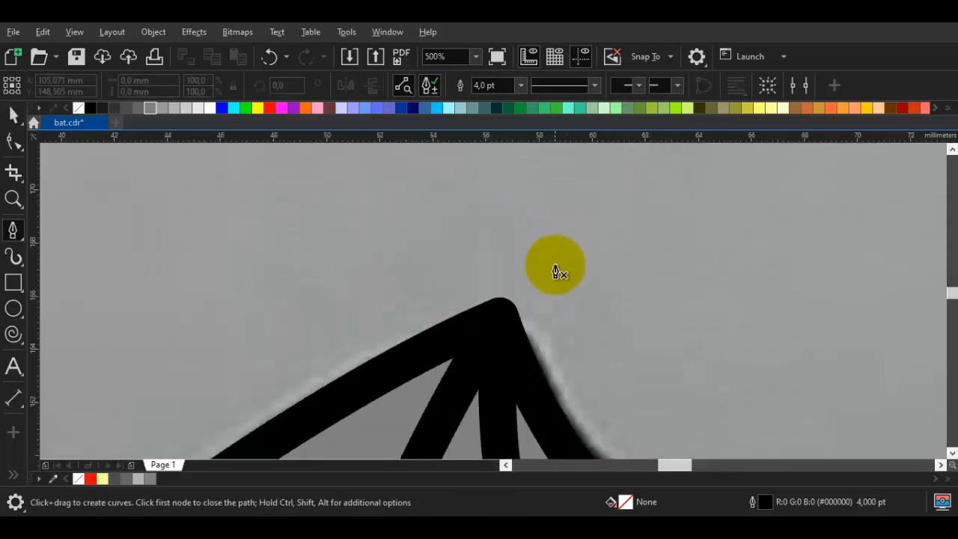
left_click_drag(564, 279, 518, 267)
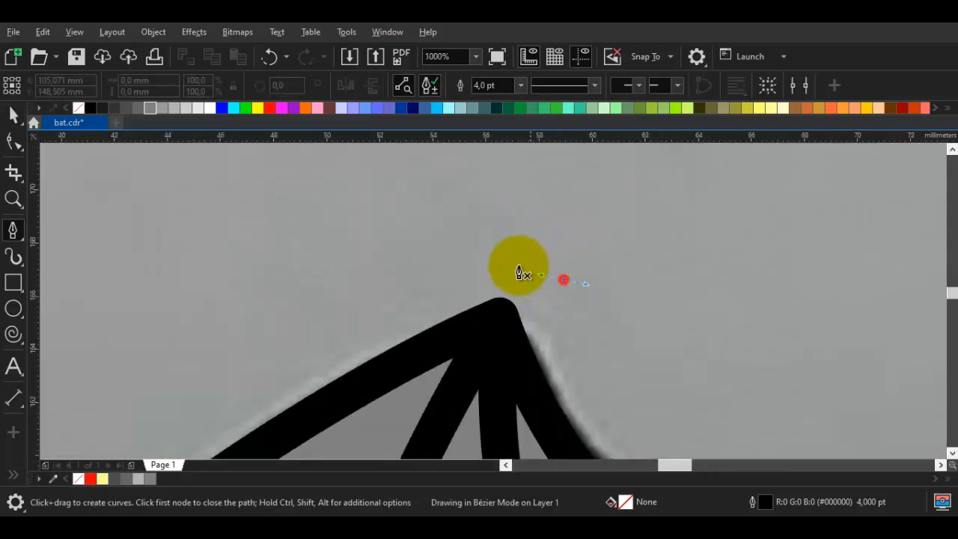
left_click(498, 320)
scroll(609, 357, "down", 1)
key("space")
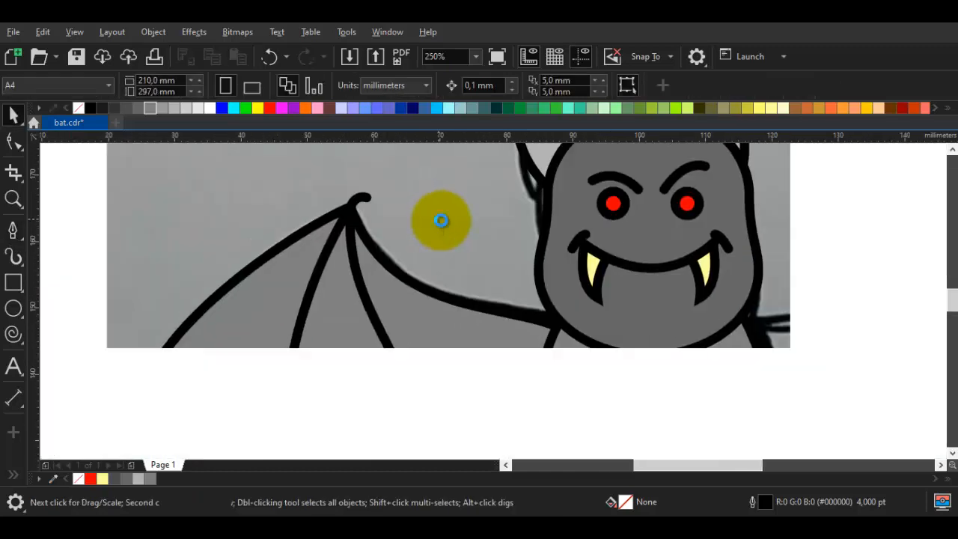
Step: Select the bat's eight head, body and feet objects and group them, undoing a trial move of the selection
left_click_drag(322, 236, 382, 254)
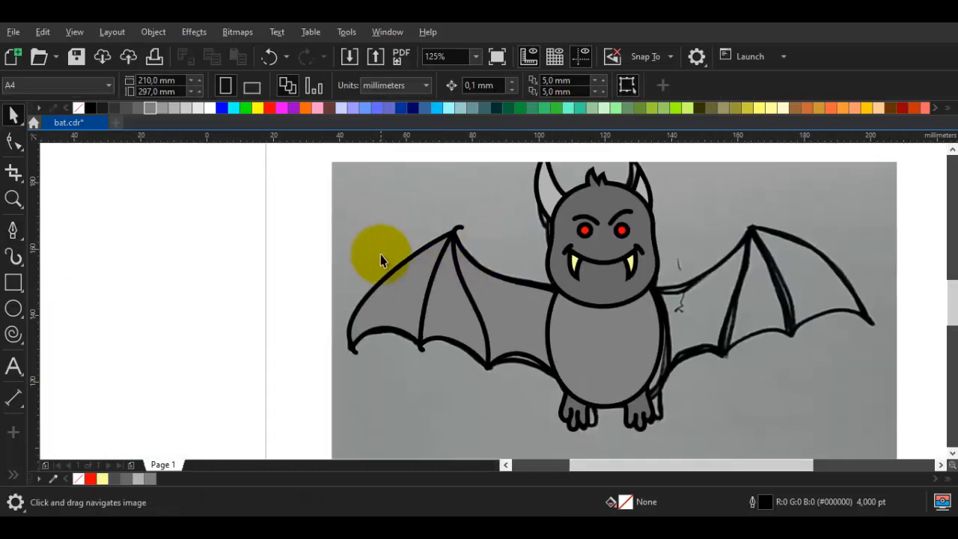
left_click(593, 328)
scroll(593, 328, "down", 1)
left_click_drag(550, 195, 663, 399)
left_click_drag(615, 331, 284, 324)
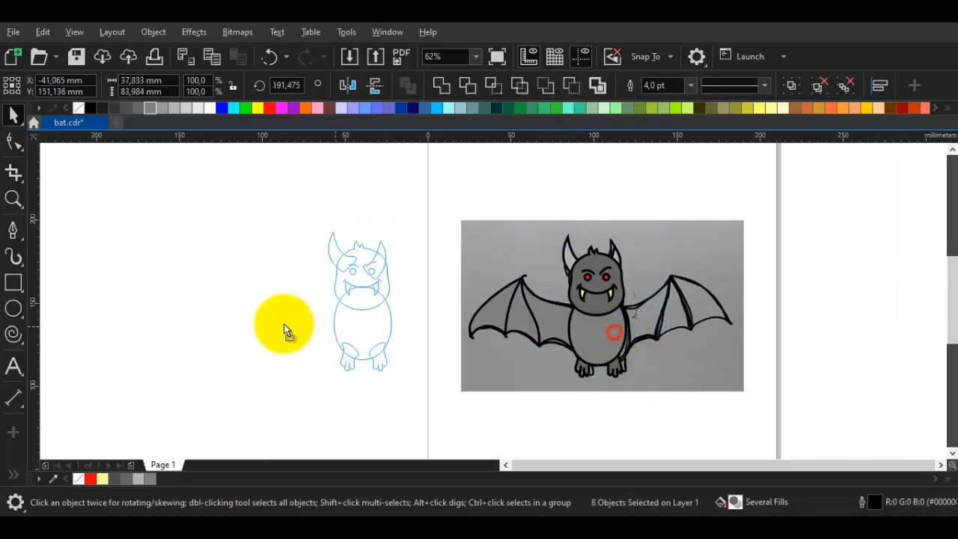
key("ctrl+z")
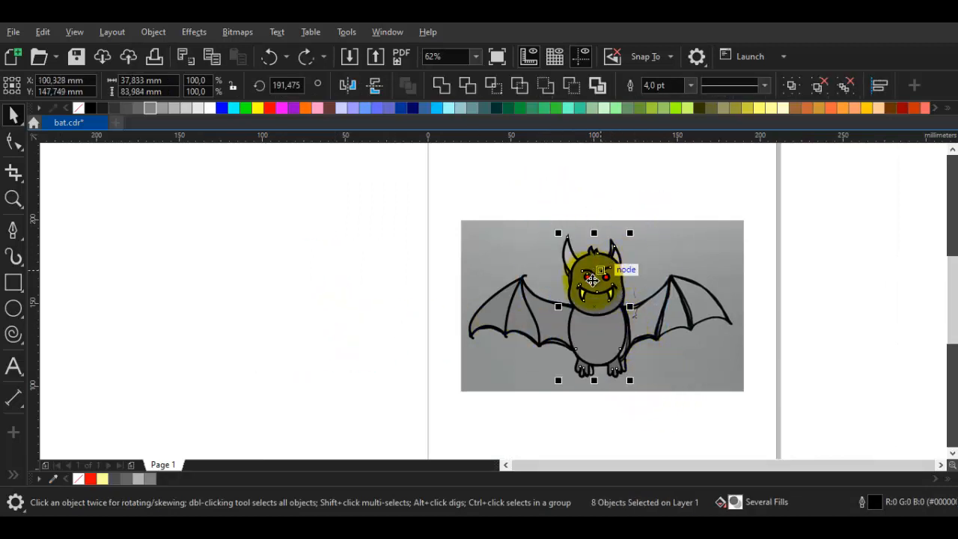
right_click(593, 279)
left_click(635, 83)
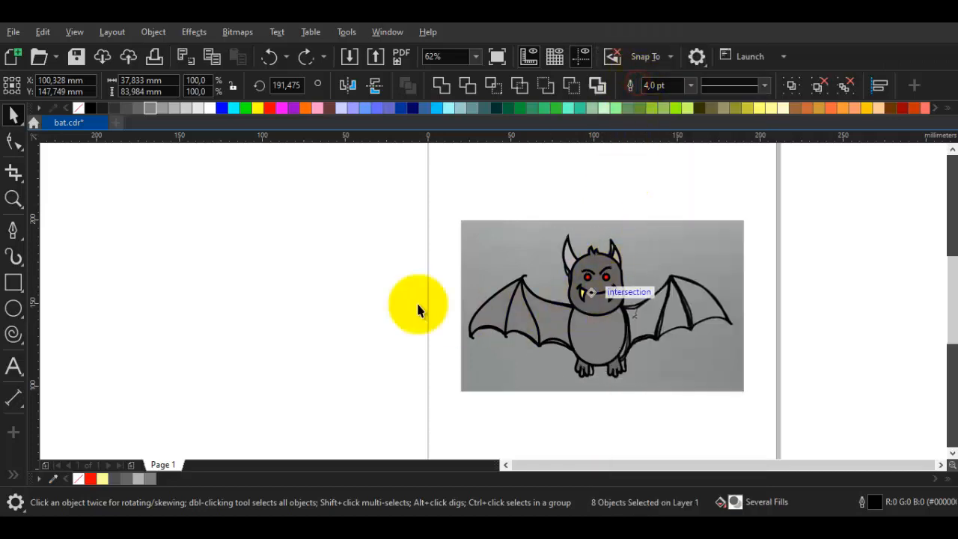
Step: Select all six left wing objects and create a horizontally mirrored copy on the bat's other side
left_click_drag(334, 242, 596, 378)
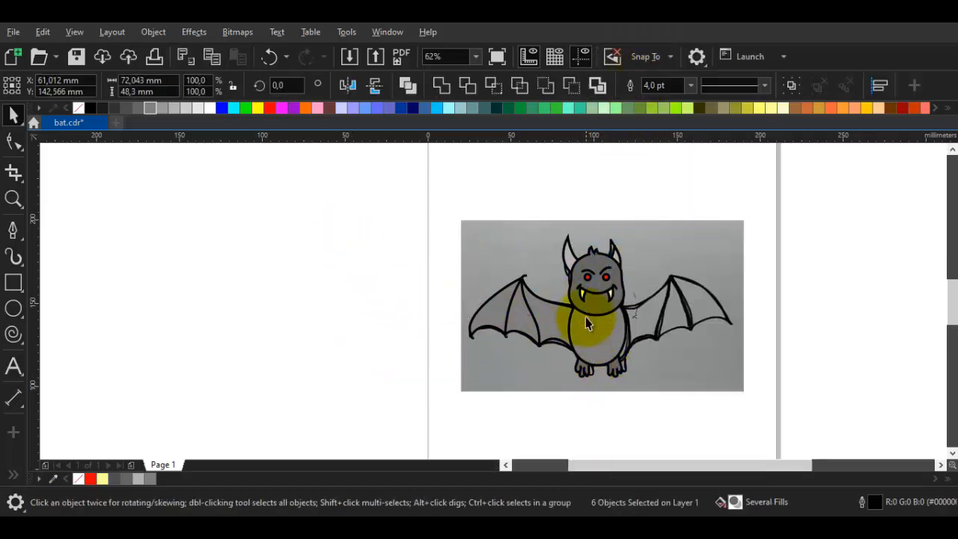
scroll(586, 317, "up", 2)
left_click_drag(584, 316, 712, 311)
Step: Restack the mirrored wing directly in front of the sketch image so it lies behind the head and body
right_click(712, 310)
mouse_move(751, 182)
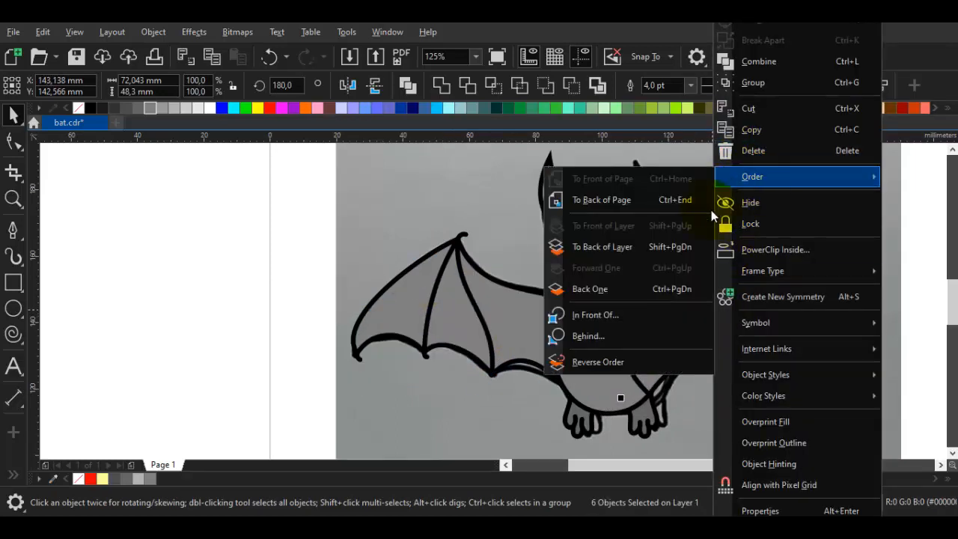
left_click(599, 312)
left_click(711, 234)
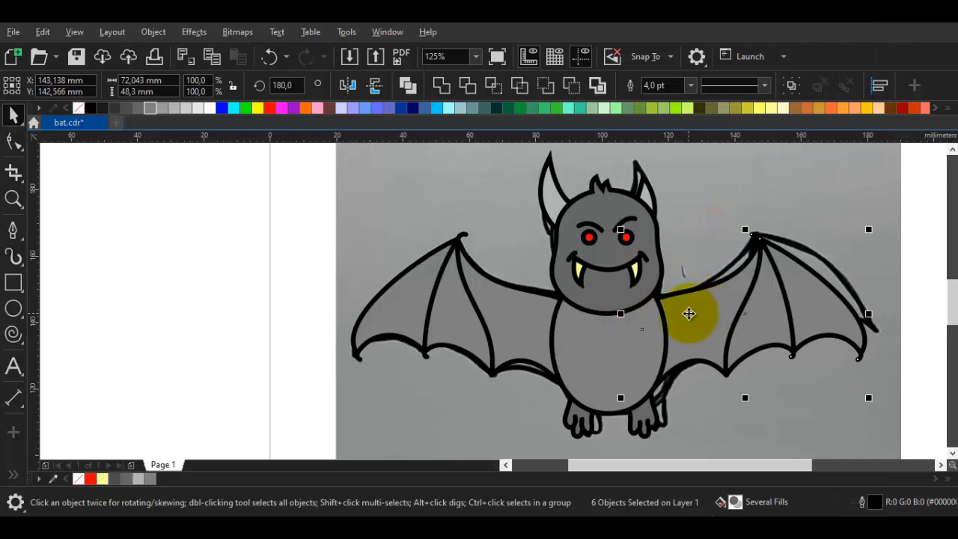
Step: Shift the mirrored wing inward toward the body, to about X 141.55 mm
scroll(689, 314, "up", 2)
left_click_drag(678, 314, 678, 313)
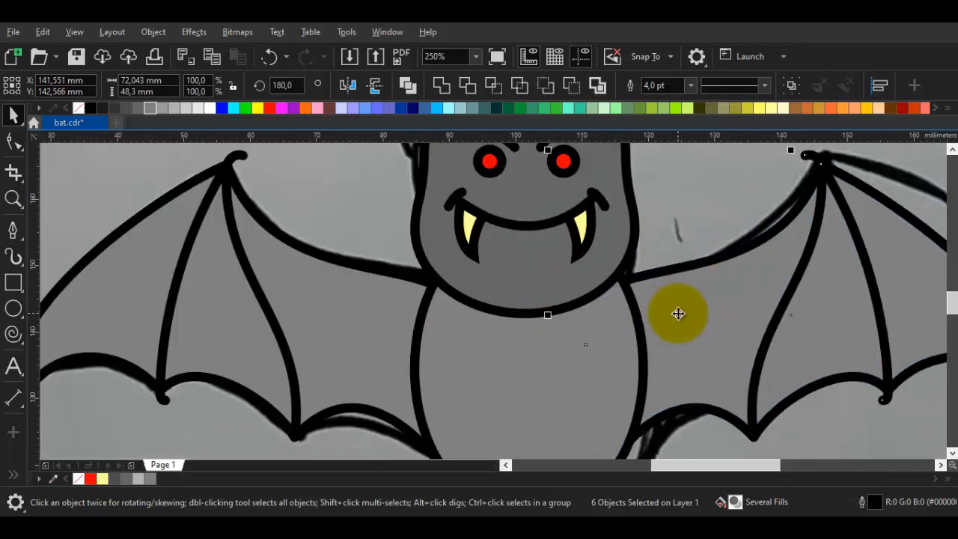
scroll(679, 313, "down", 2)
Step: Move the sketch image aside to view the bat artwork alone, and undo the move
left_click_drag(744, 230, 341, 230)
left_click(651, 192)
scroll(734, 295, "up", 1)
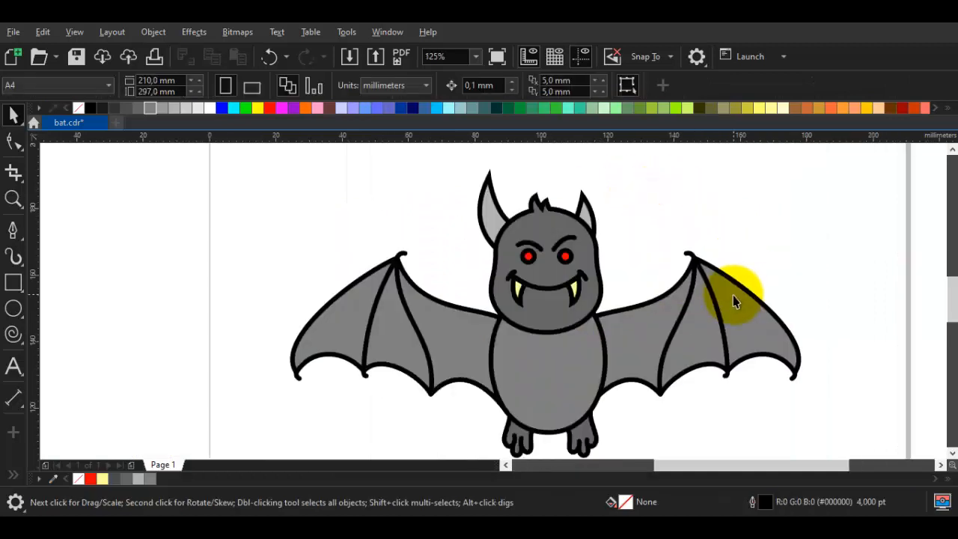
key("ctrl+z")
Step: Select both wing shapes and change their uniform fill to the dark reddish brown #573A3A
left_click_drag(497, 344, 562, 284)
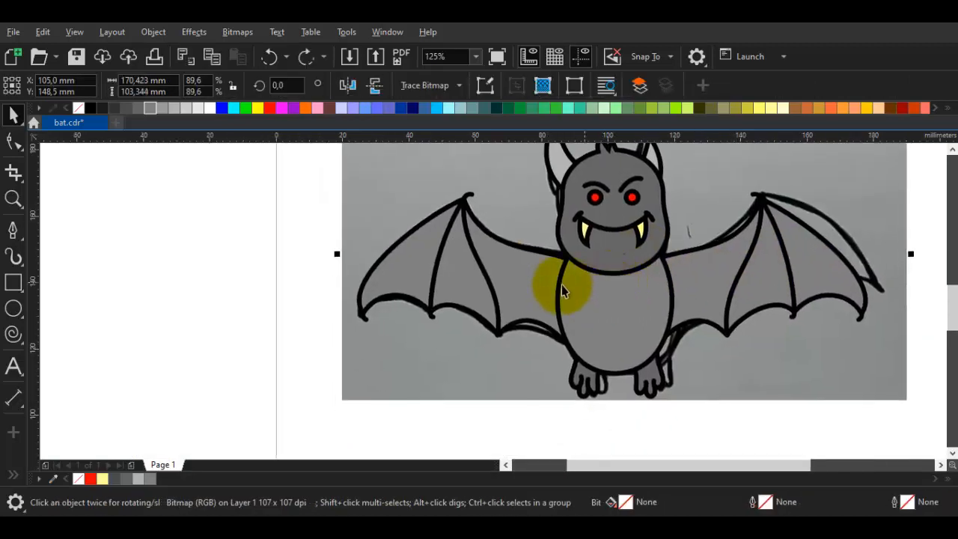
scroll(561, 285, "up", 1)
left_click(518, 280)
left_click(795, 285, "shift")
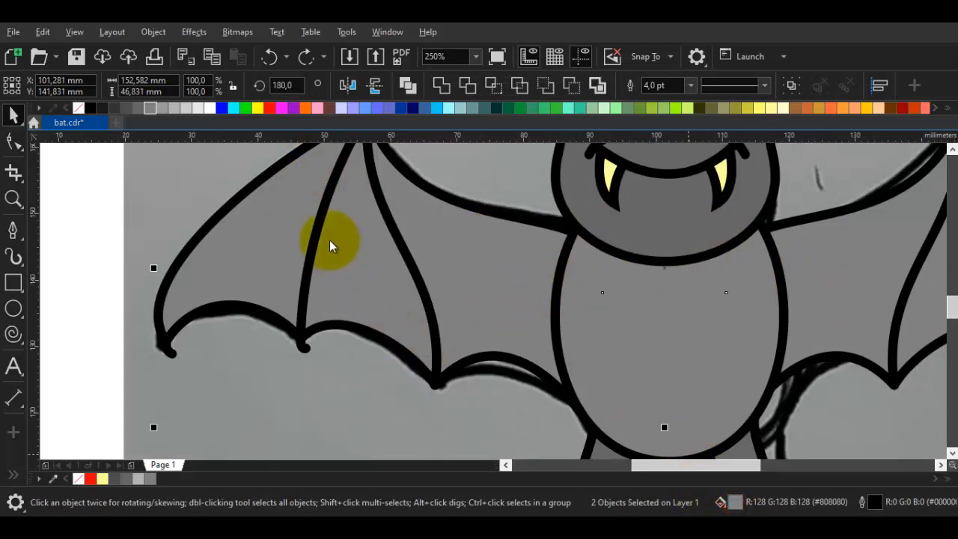
double_click(736, 503)
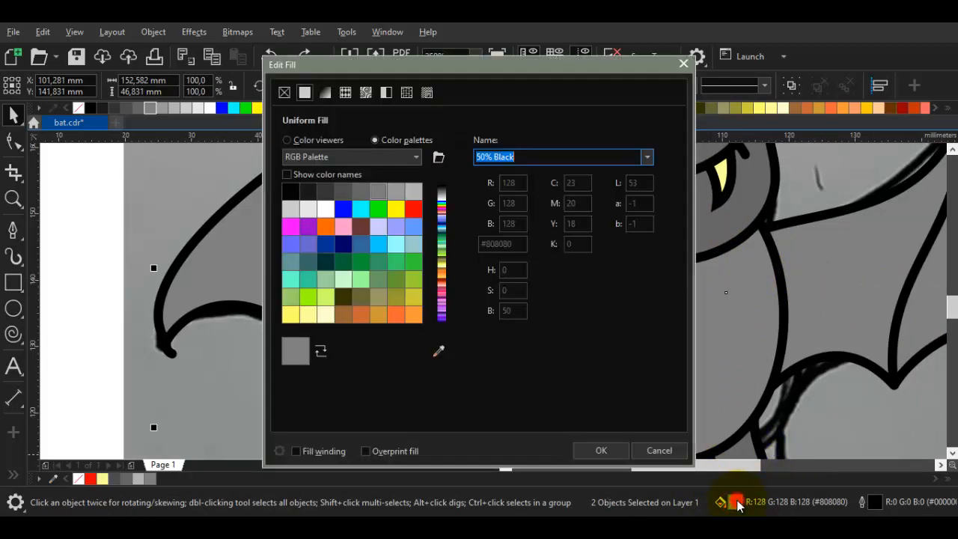
left_click(413, 157)
left_click(366, 315)
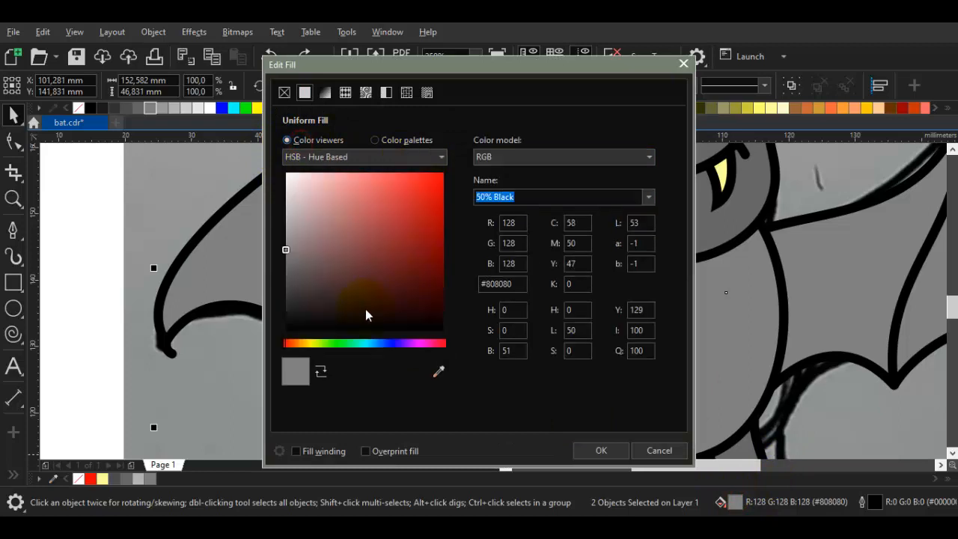
left_click_drag(334, 244, 317, 286)
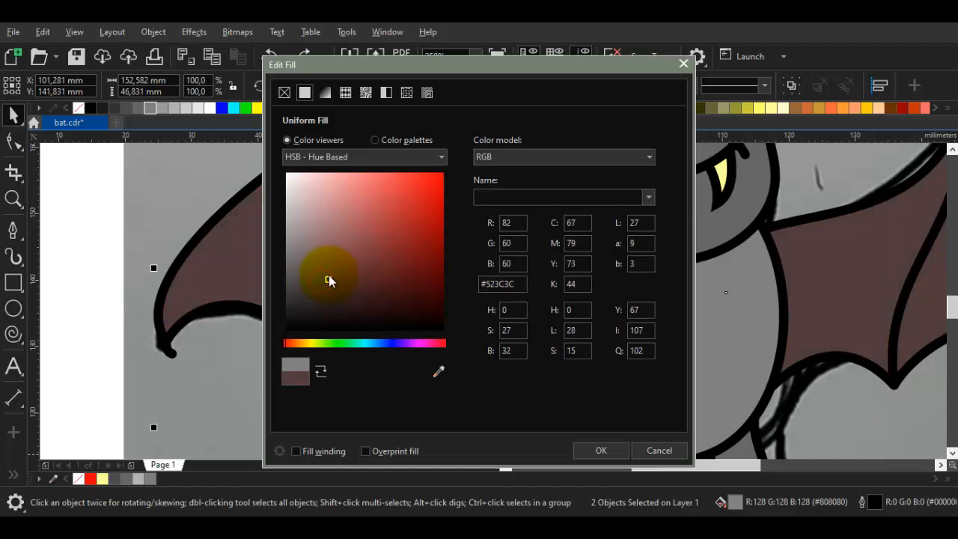
left_click(606, 450)
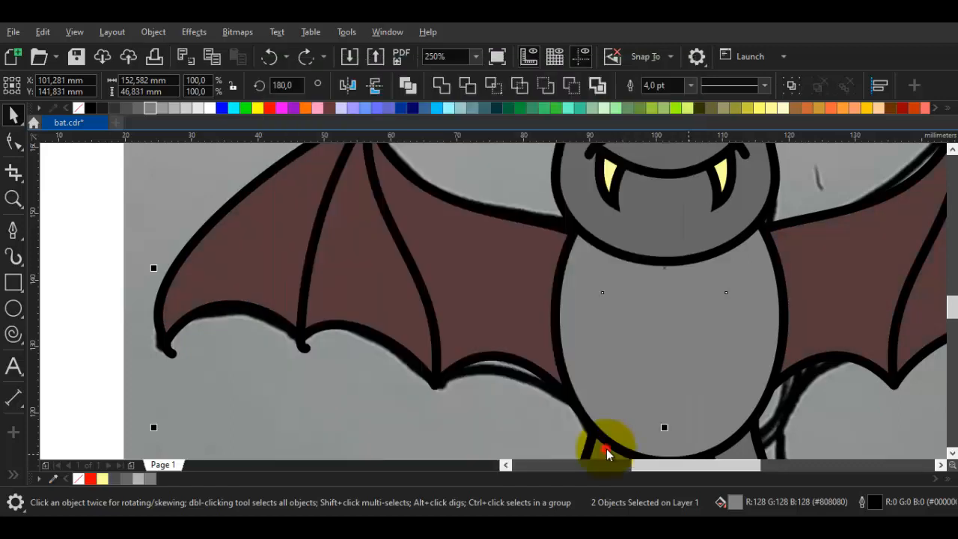
Step: Sample the wing color, lighten it to #6E4D4D and fill the bat's belly with it
key("i")
left_click(814, 308)
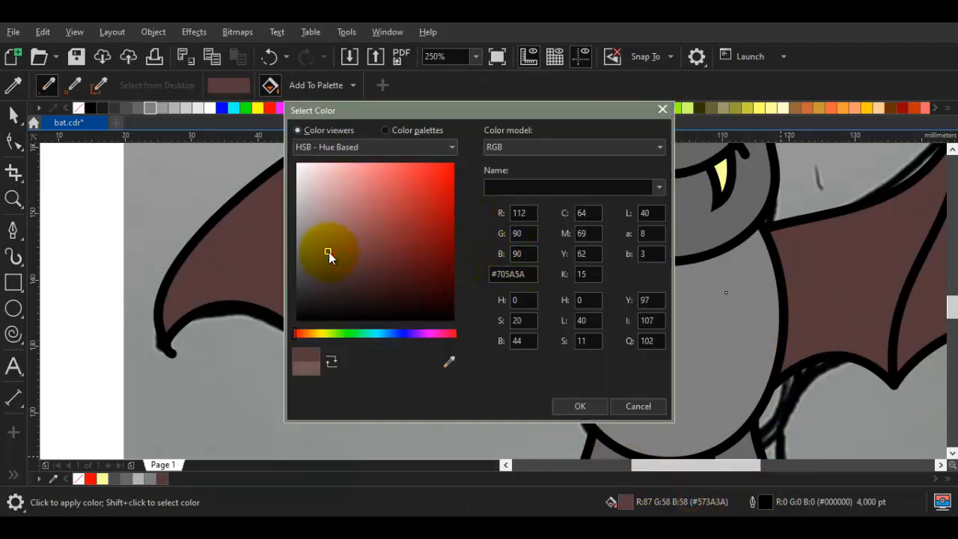
mouse_move(328, 252)
left_mouse_down()
mouse_move(320, 263)
mouse_move(338, 264)
left_mouse_up()
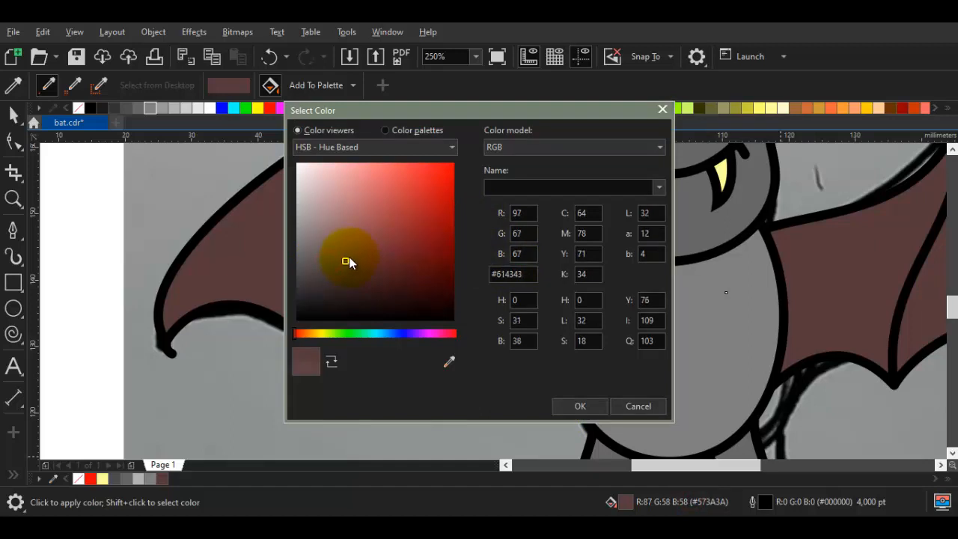
left_click(581, 406)
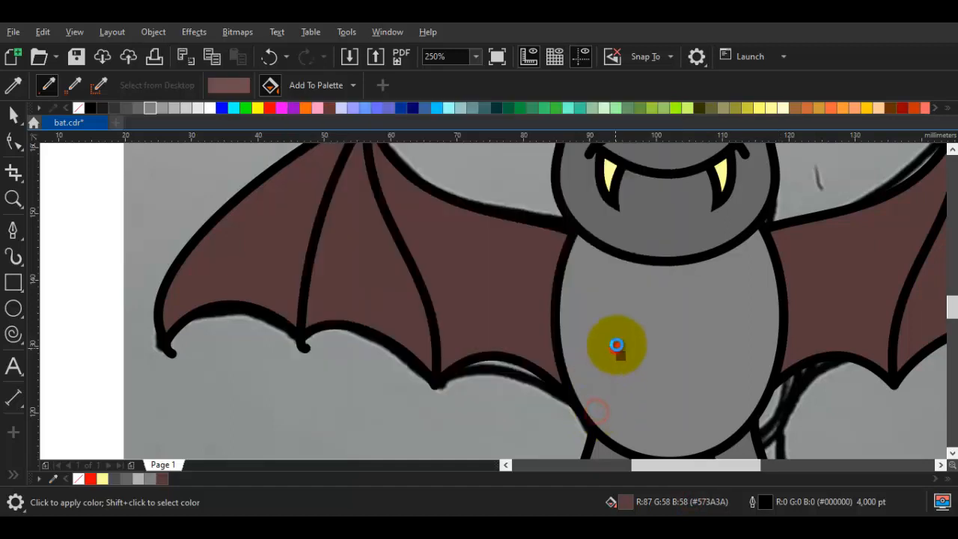
left_click(626, 343)
Step: Darken the fill color to #473737 and apply it to the head and both feet
scroll(629, 343, "down", 2)
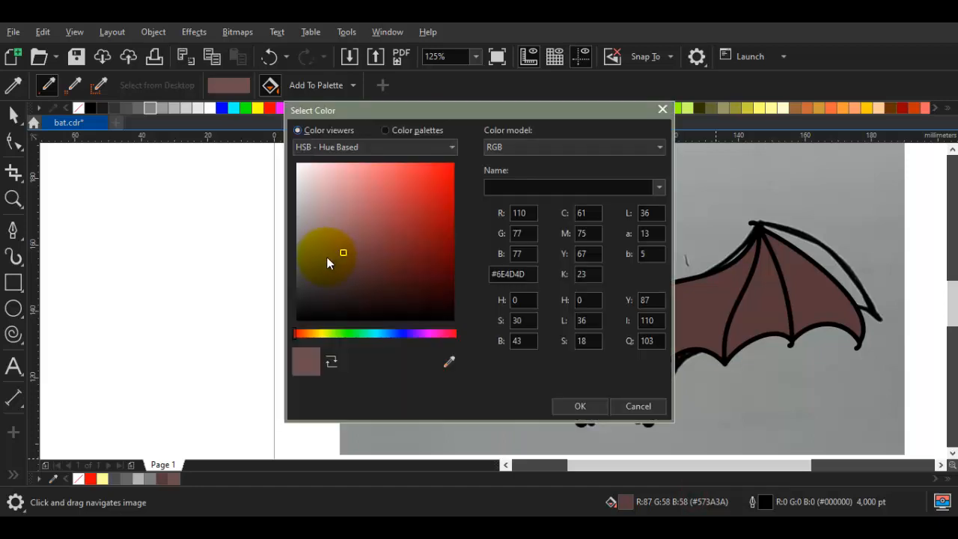
left_click_drag(334, 270, 332, 276)
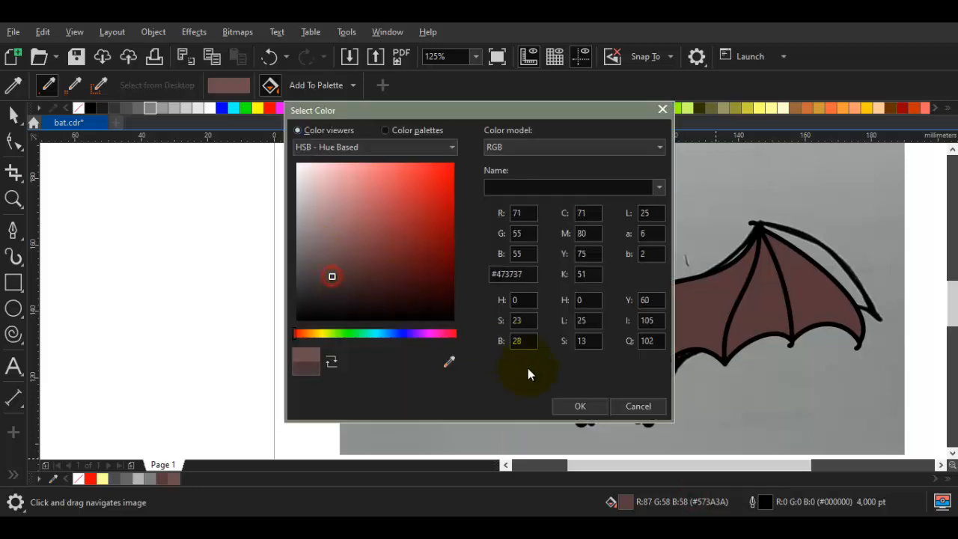
left_click(560, 408)
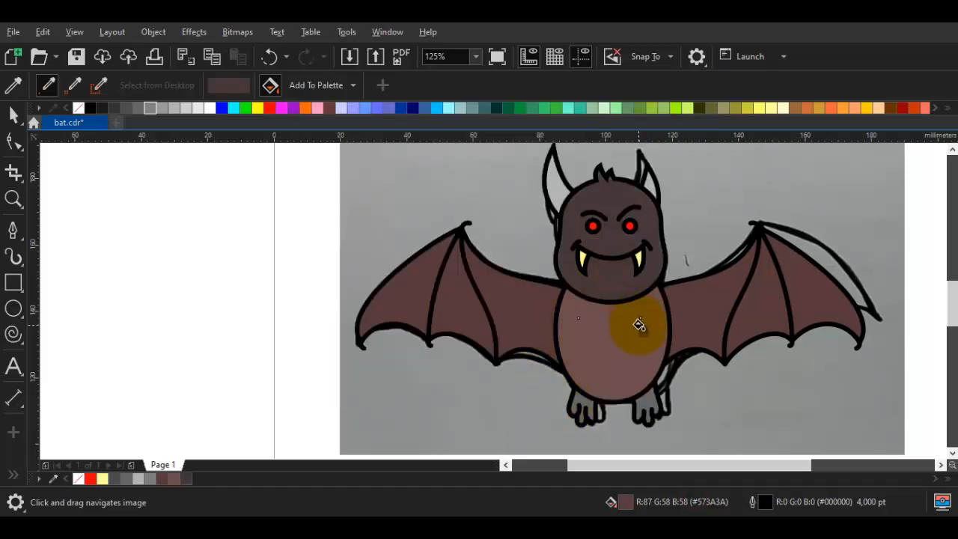
scroll(560, 396, "up", 5)
left_click(486, 286)
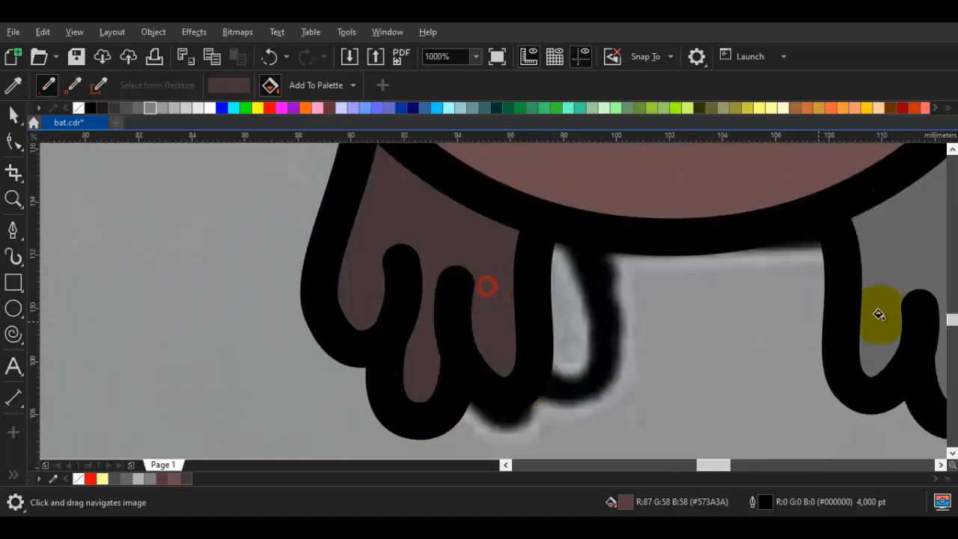
left_click(891, 256)
Step: Fill both horns with the uniform gray #808080
scroll(889, 261, "down", 5)
left_click_drag(880, 271, 537, 391)
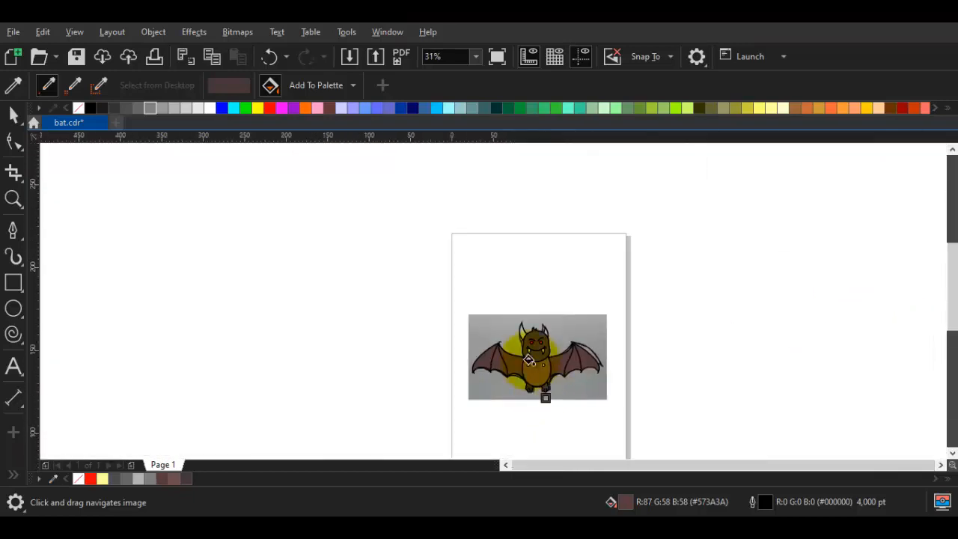
scroll(530, 361, "up", 3)
left_click_drag(597, 214, 477, 411)
key("space")
left_click(376, 353)
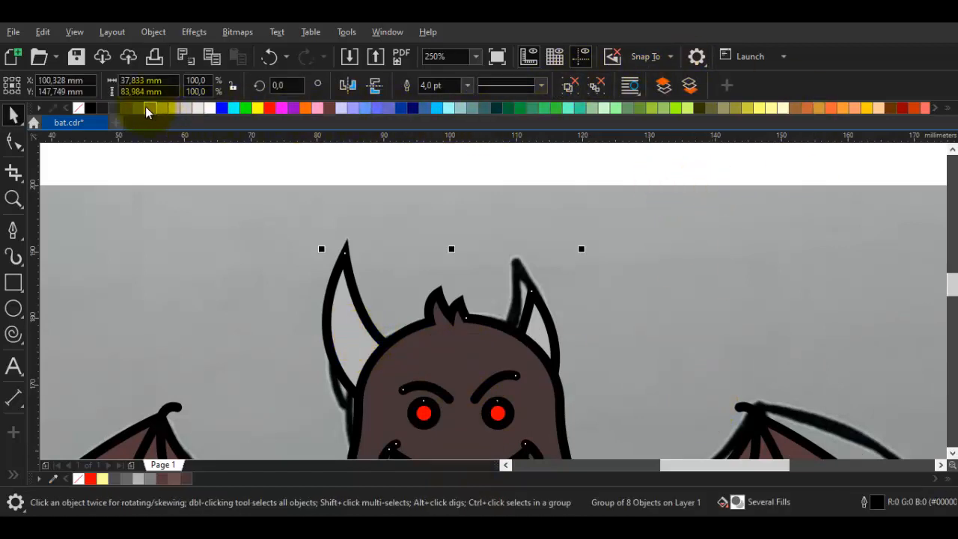
left_click_drag(146, 107, 381, 327)
scroll(362, 336, "up", 2)
left_click_drag(149, 108, 343, 349)
key("i")
left_click(344, 349)
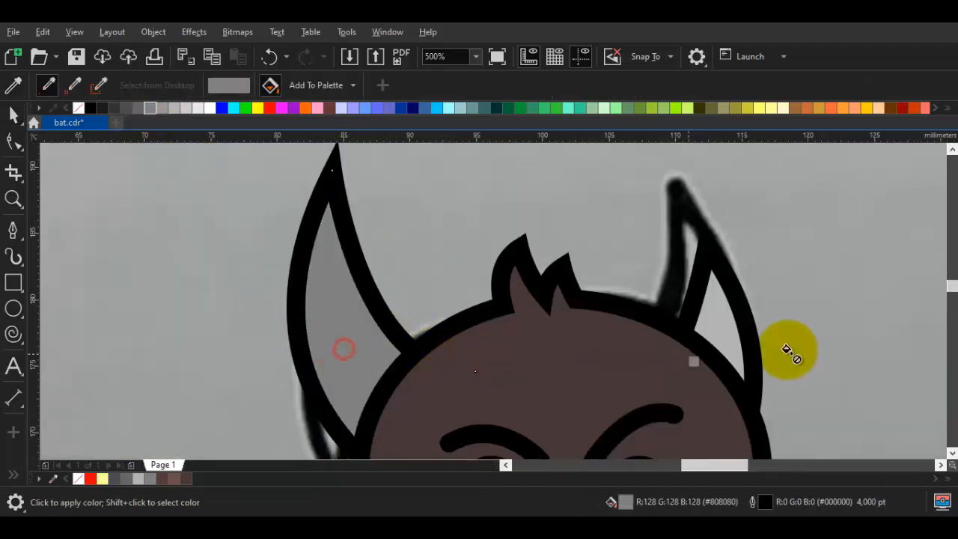
left_click(710, 330)
Step: Draw a curved 4 pt detail stroke inside the left horn from mid-height up to its tip, plus a shorter stroke below it
key("space")
key("Escape")
key("p")
left_click_drag(335, 349, 304, 276)
key("Escape")
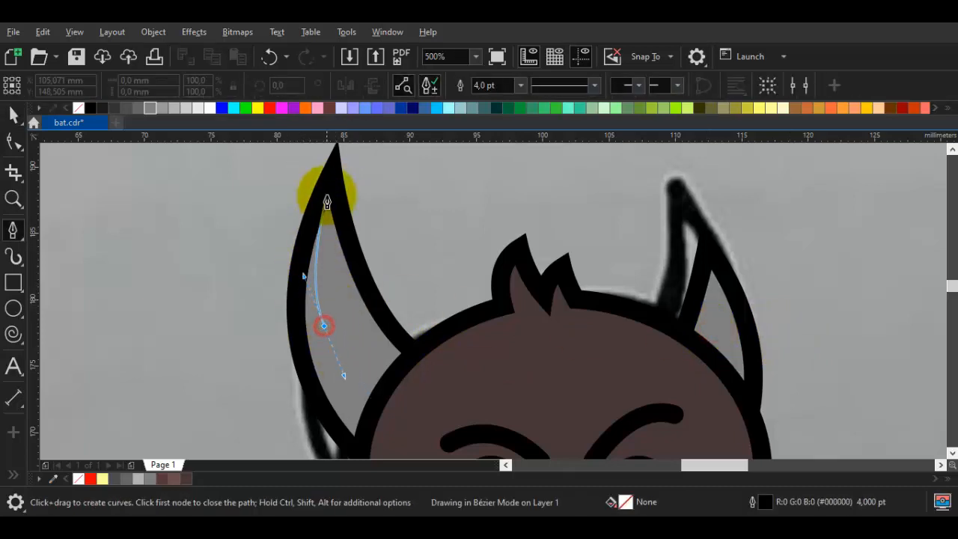
double_click(333, 180)
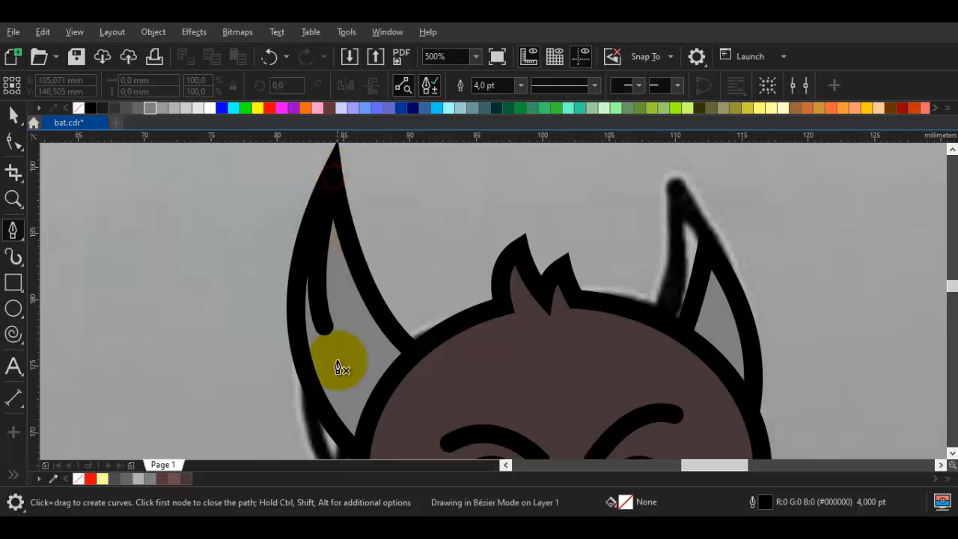
mouse_move(331, 346)
left_mouse_down()
mouse_move(338, 381)
mouse_move(355, 390)
left_mouse_up()
Step: Draw a short curved detail stroke about 3.2 mm tall inside the right horn
scroll(727, 322, "up", 2)
left_click_drag(685, 277, 670, 358)
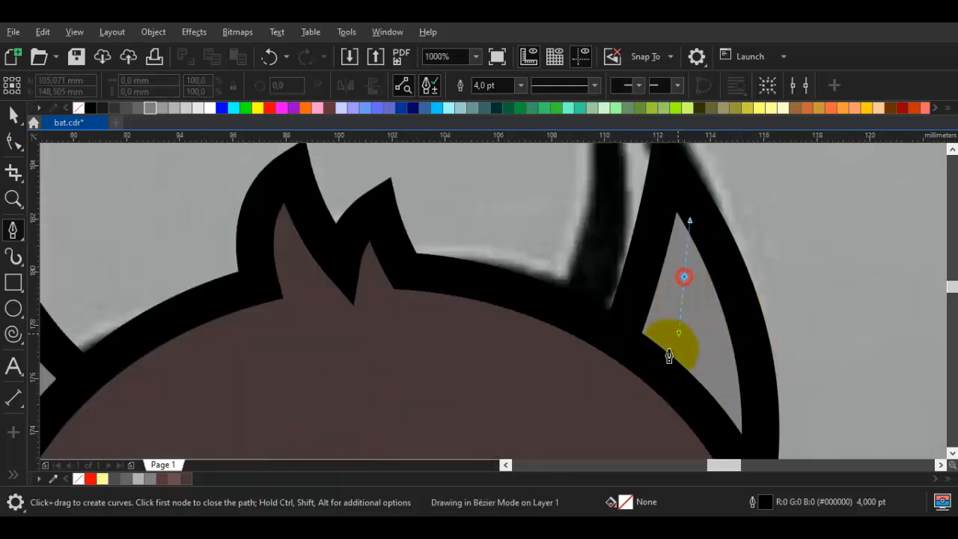
double_click(657, 363)
scroll(660, 370, "down", 3)
key("space")
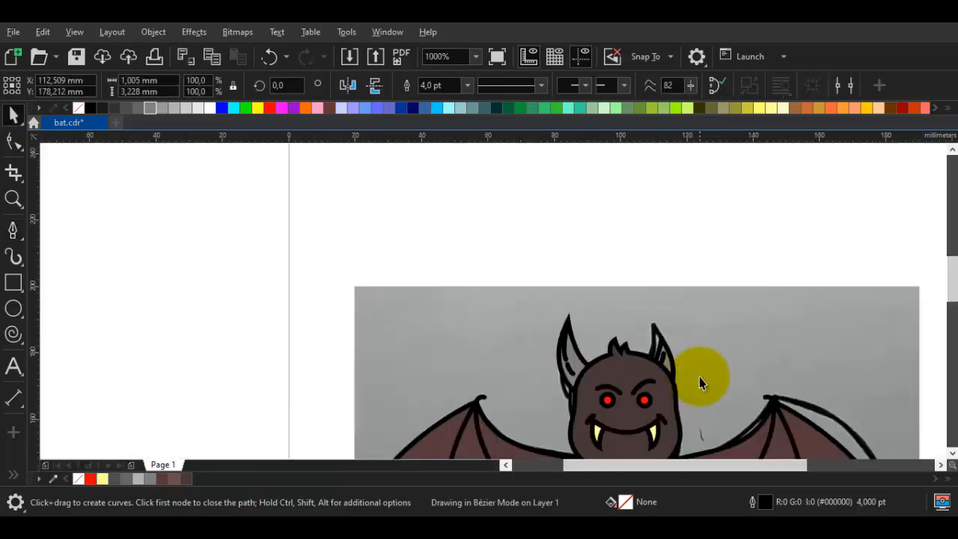
left_click(700, 378)
Step: Draw two curved detail strokes, one above the other, in the left wing's middle section alongside the inner rib
scroll(700, 378, "down", 1)
left_click_drag(717, 378, 664, 264)
scroll(545, 324, "up", 4)
key("space")
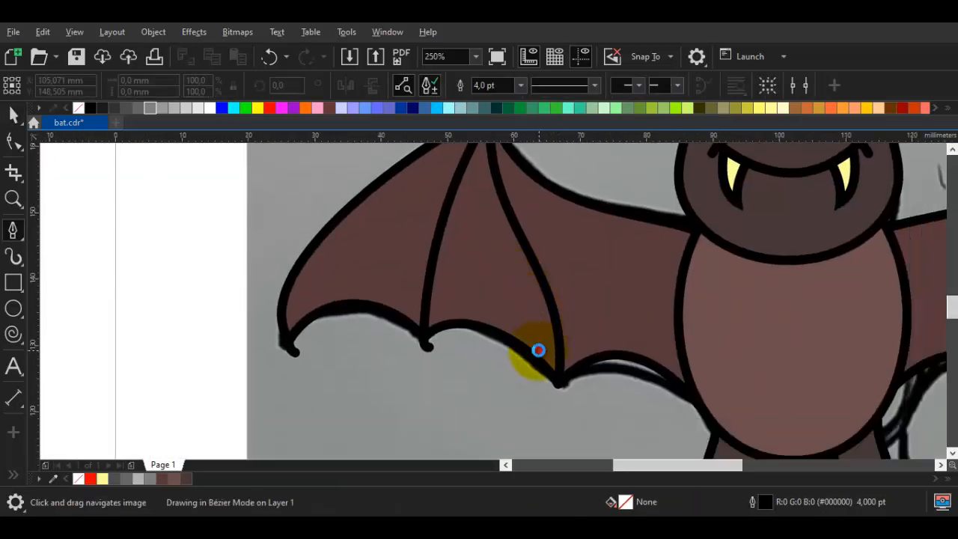
double_click(539, 350)
left_click_drag(492, 235, 491, 288)
scroll(489, 287, "up", 1)
left_click_drag(473, 233, 481, 291)
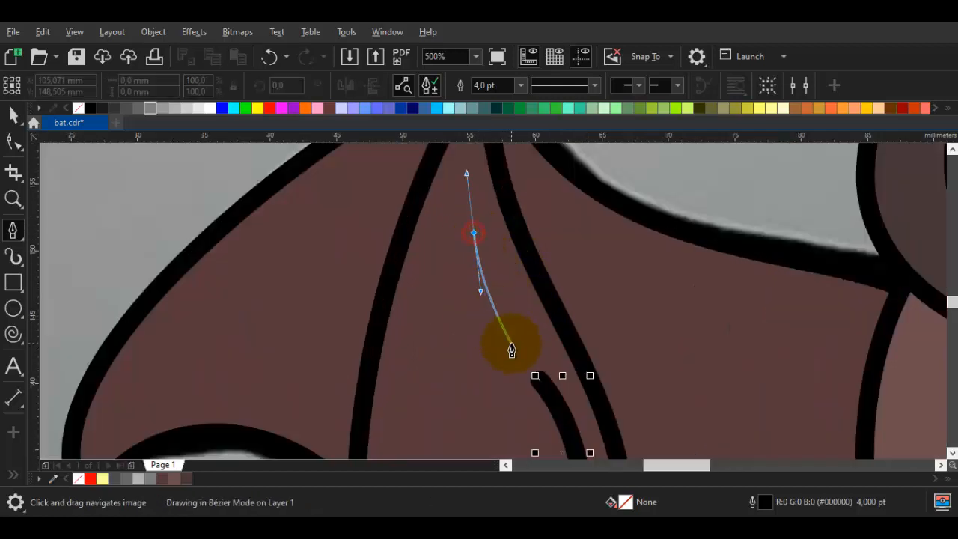
left_click_drag(418, 341, 474, 376)
key("space")
key("space")
Step: Draw a long curved stroke parallel to the left wing's upper outer edge and a shorter one continuing below it
left_click_drag(366, 301, 366, 364)
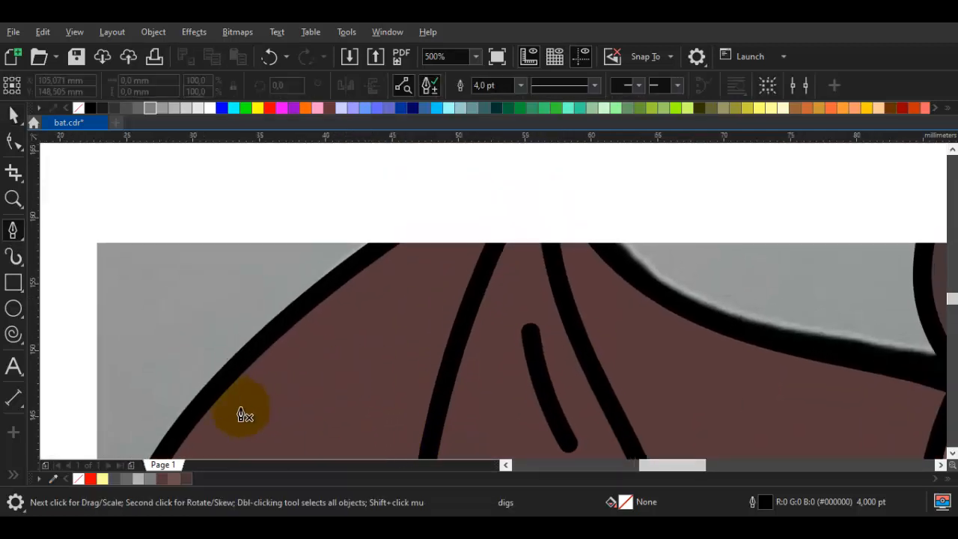
left_click_drag(239, 408, 298, 341)
double_click(428, 258)
scroll(402, 291, "down", 1)
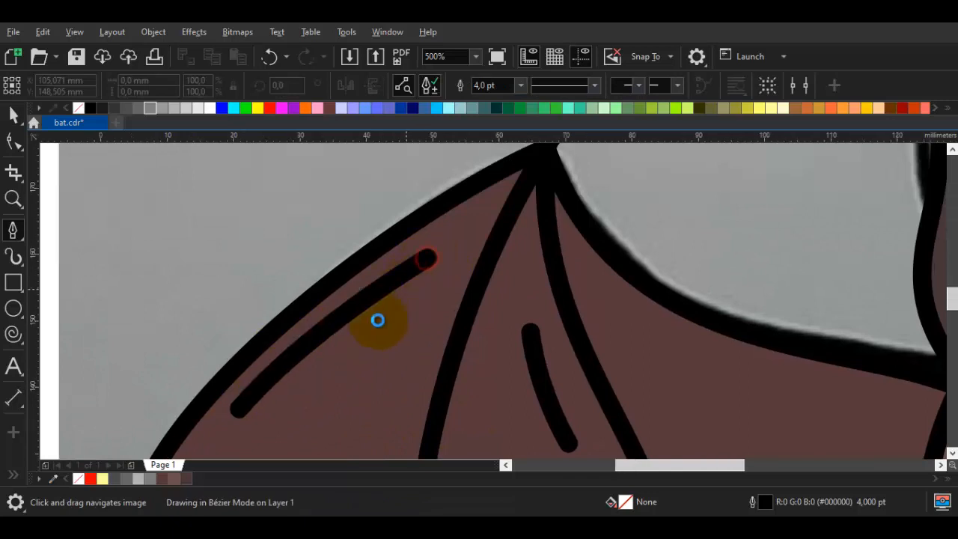
key("space")
left_click_drag(312, 373, 389, 328)
scroll(429, 286, "up", 1)
key("space")
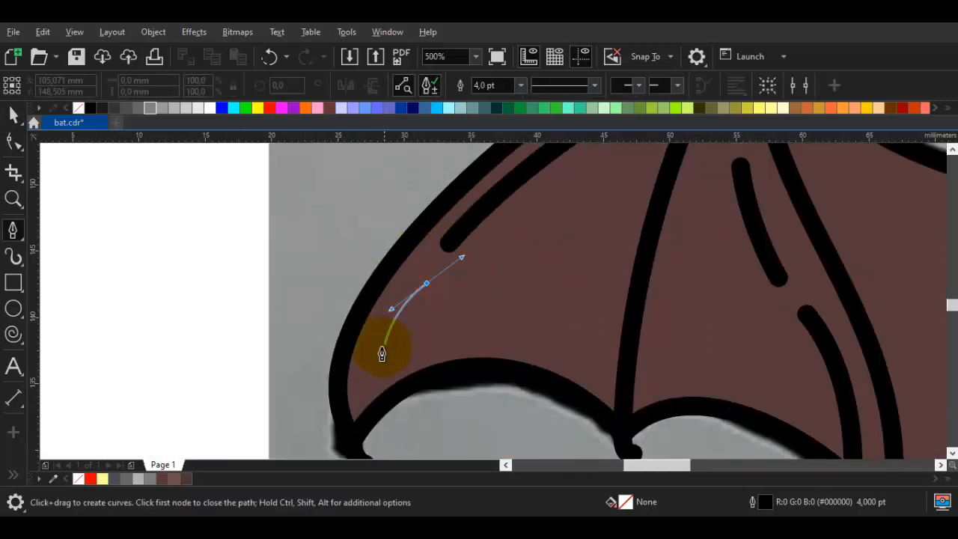
double_click(382, 349)
key("space")
Step: Draw two parallel curved strokes, one long and one short, in the left wing's innermost section beside the inner rib
scroll(408, 347, "down", 1)
left_click_drag(661, 375, 432, 340)
scroll(466, 328, "up", 1)
key("space")
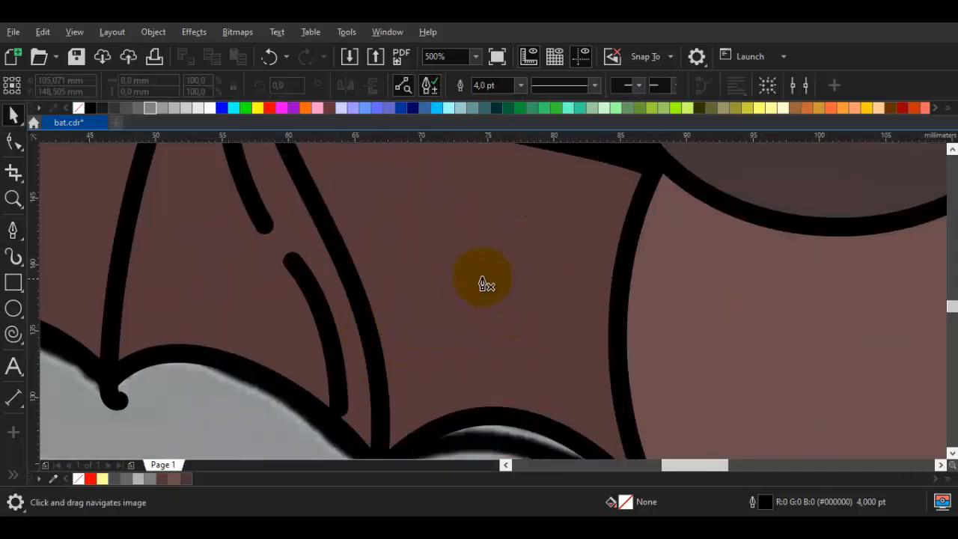
key("space")
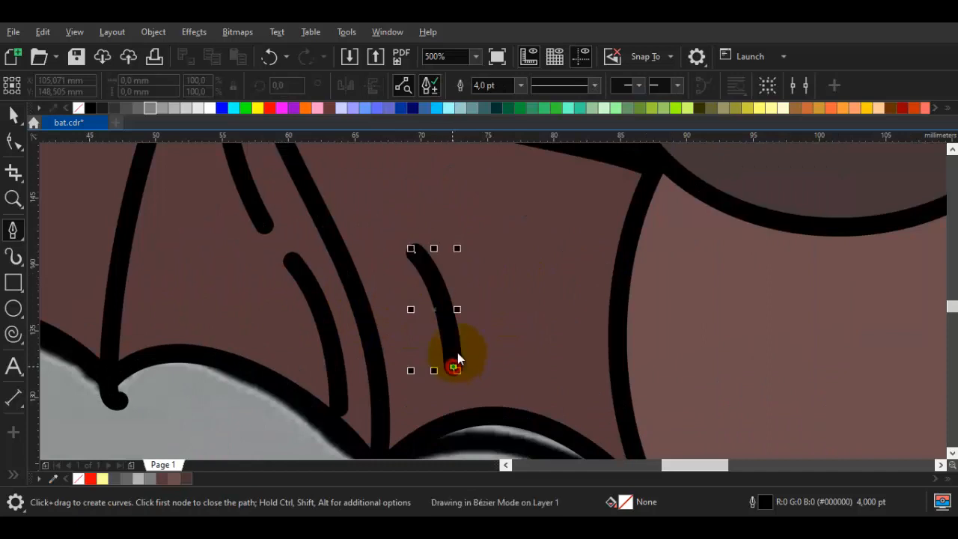
left_click_drag(465, 279, 474, 327)
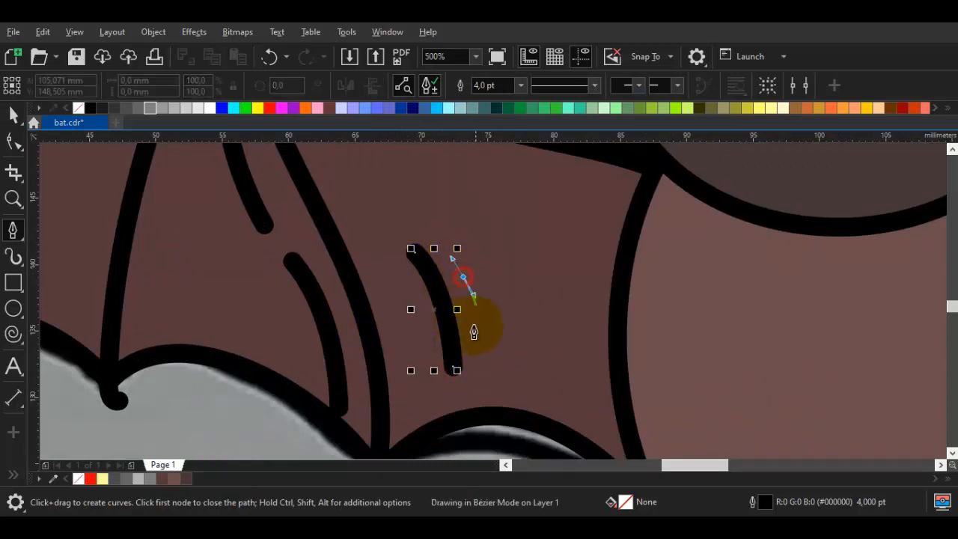
left_click(475, 330)
key("space")
left_click(504, 320)
Step: Draw a curved stroke from the left wing's shoulder down along the body outline, with a shorter stroke below it
scroll(504, 320, "down", 1)
scroll(463, 317, "up", 1)
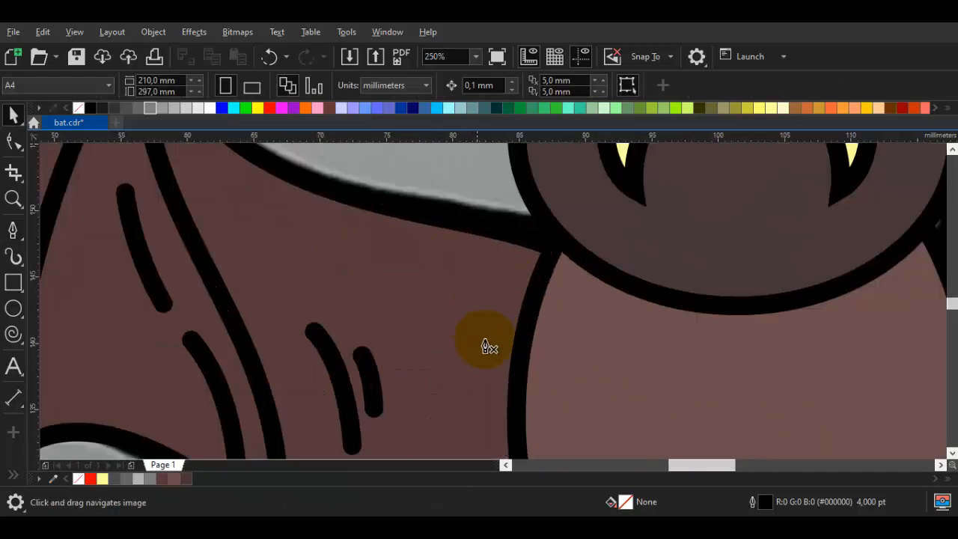
key("space")
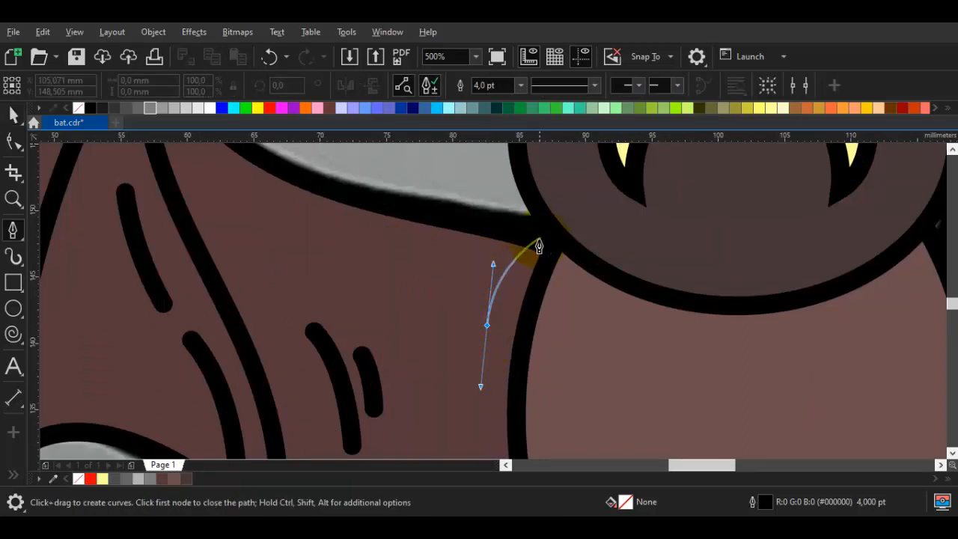
left_click(539, 239)
key("space")
scroll(570, 282, "down", 1)
scroll(570, 331, "up", 1)
key("space")
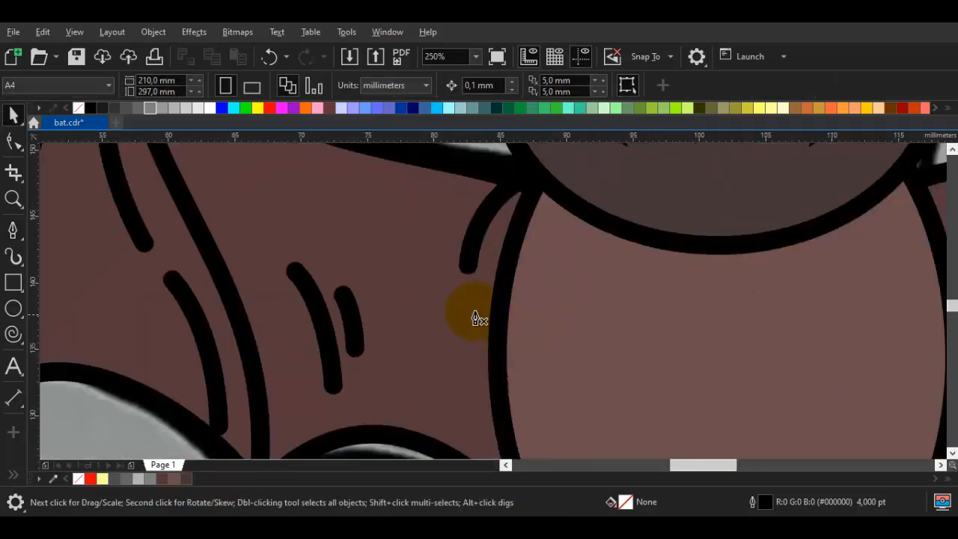
key("space")
left_click(477, 360)
key("space")
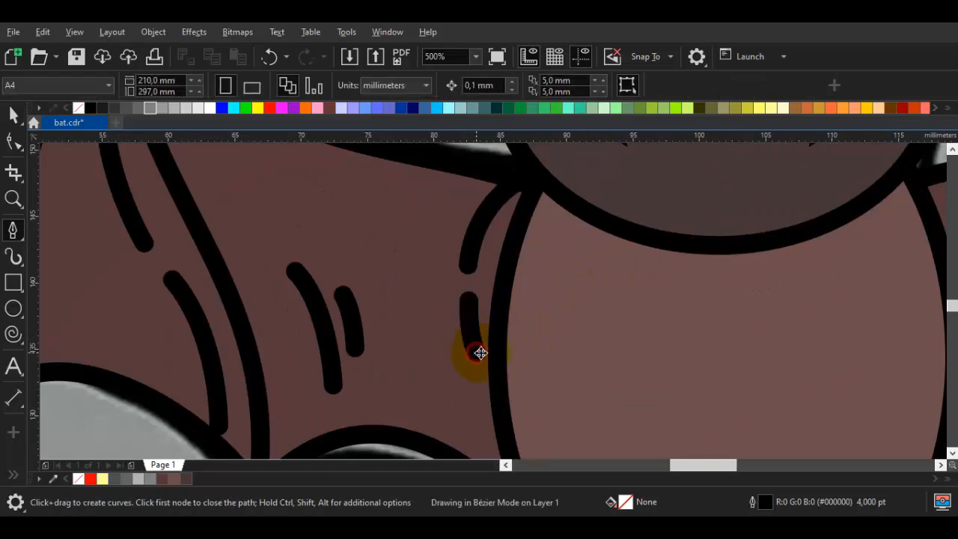
Step: Draw a curved stroke on the right wing beside the lower body and a short stroke above it
scroll(482, 353, "down", 2)
scroll(396, 278, "up", 1)
key("space")
key("space")
left_click(415, 282)
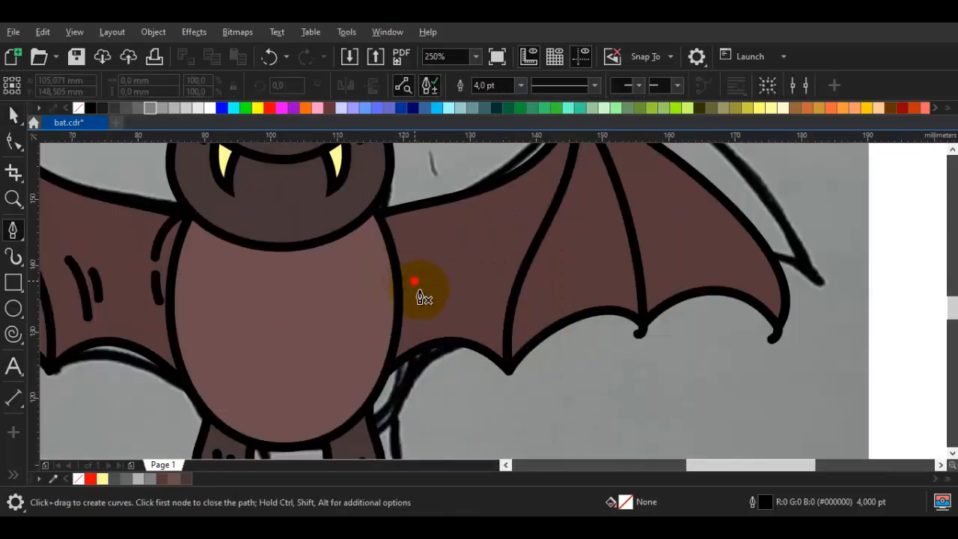
double_click(393, 361)
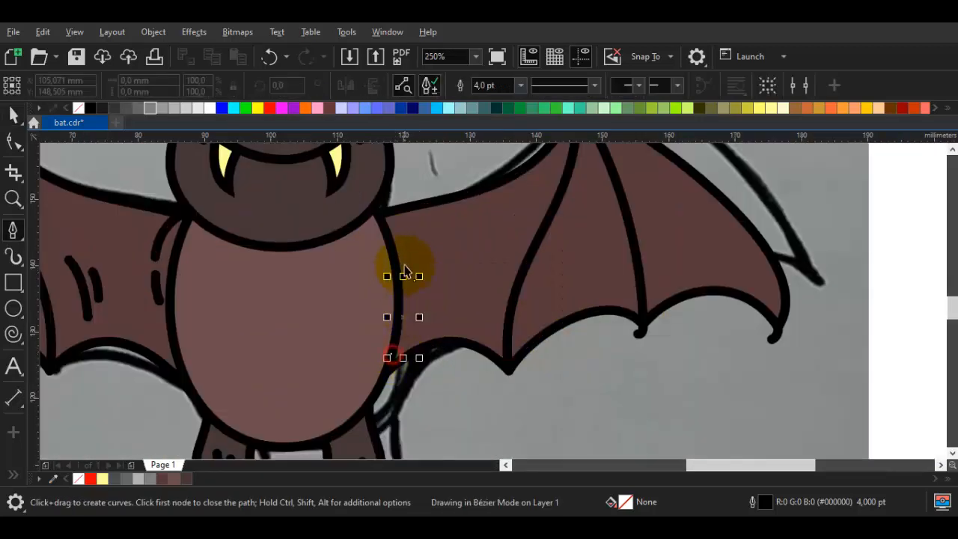
scroll(406, 272, "up", 1)
left_click(404, 230)
double_click(412, 266)
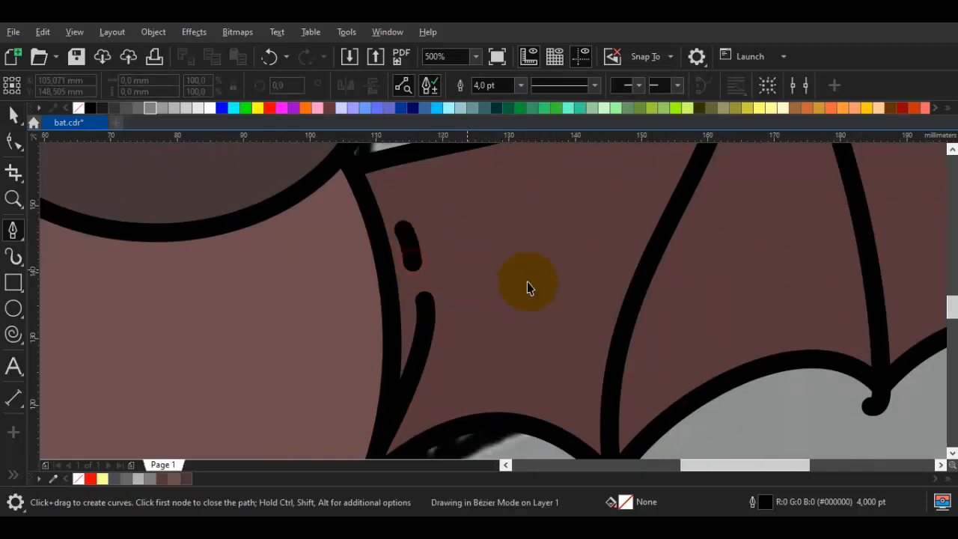
Step: Draw curved strokes about 11 mm and 3.4 mm tall, one above the other, in the right wing's innermost section beside the inner rib
key("space")
scroll(497, 277, "down", 1)
scroll(499, 262, "up", 1)
key("space")
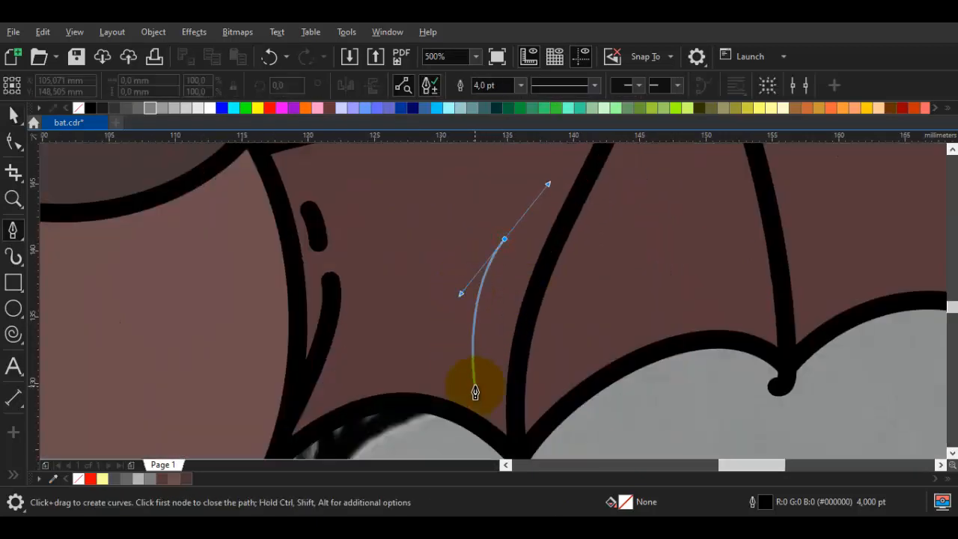
double_click(475, 393)
key("space")
scroll(449, 322, "up", 1)
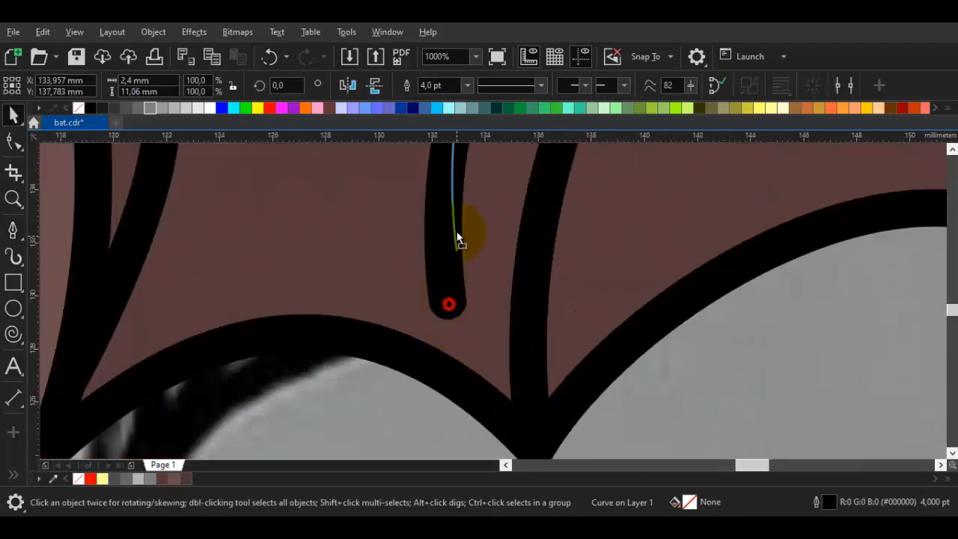
left_click_drag(458, 234, 468, 323)
key("space")
key("space")
key("space")
double_click(499, 381)
Step: Draw a curved stroke beside the outer rib in the right wing's middle section and a stroke about 3 mm tall below it
scroll(500, 380, "down", 1)
left_click_drag(599, 320, 421, 391)
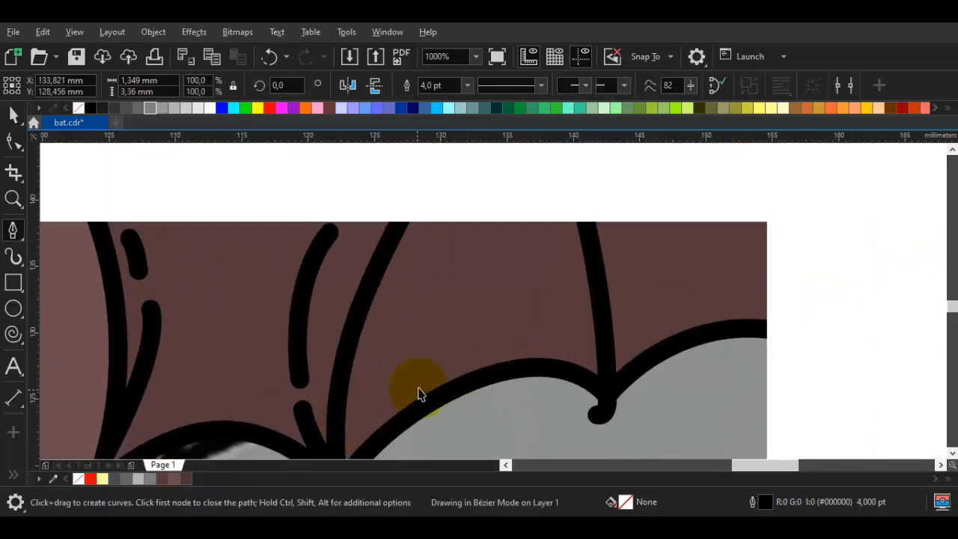
key("space")
key("space")
left_click_drag(556, 234, 547, 313)
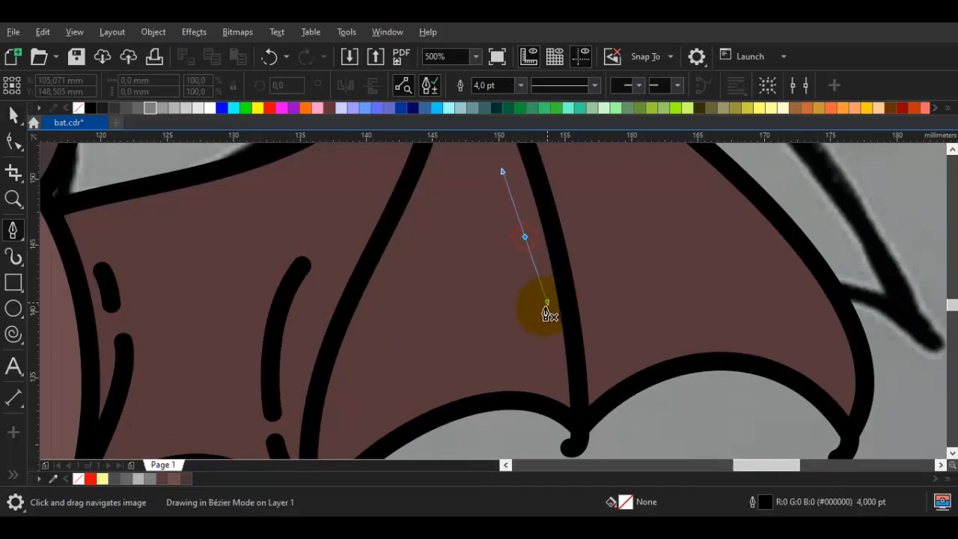
double_click(538, 329)
left_click_drag(532, 355, 528, 380)
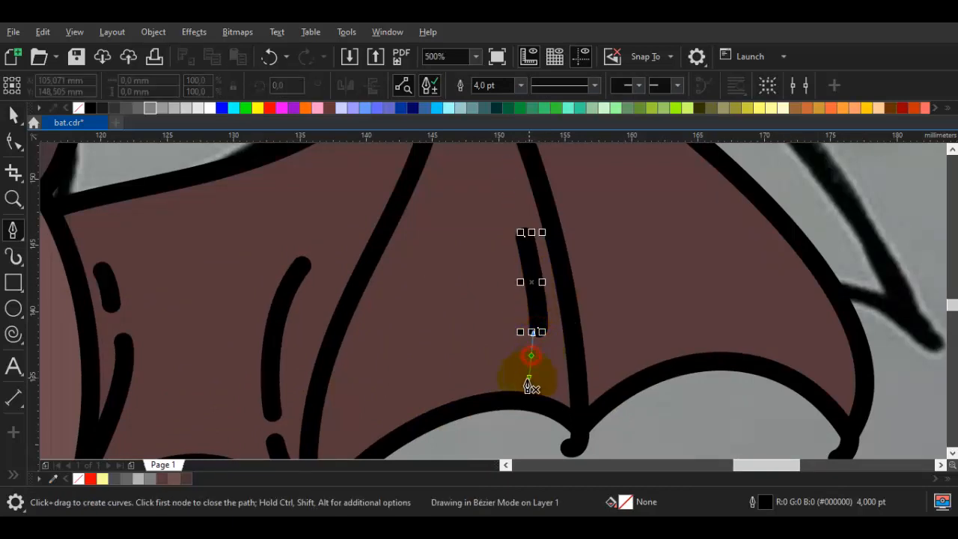
double_click(507, 401)
scroll(549, 352, "down", 2)
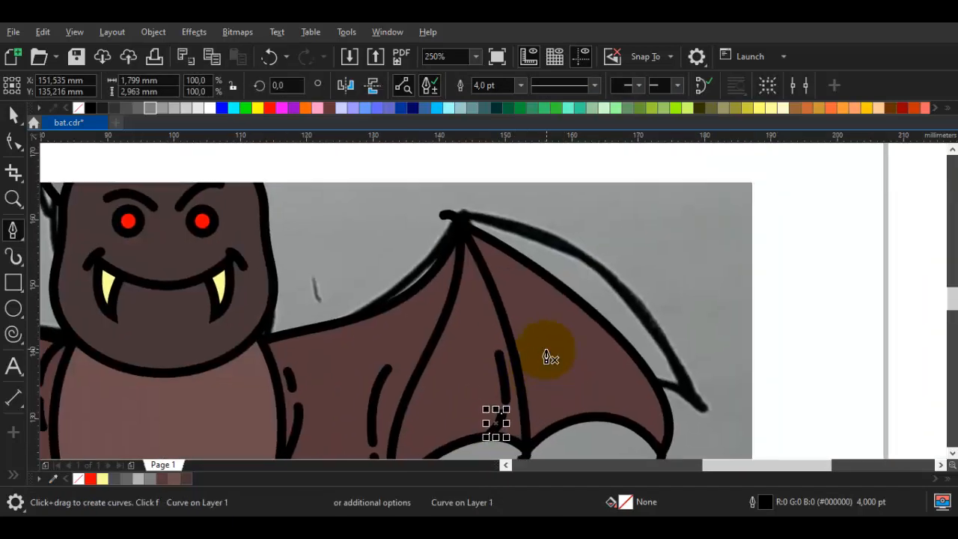
Step: Draw a curved stroke about 7.5 by 6.8 mm in the right wing's outer section and a stroke about 4.3 mm tall below it
scroll(511, 271, "up", 2)
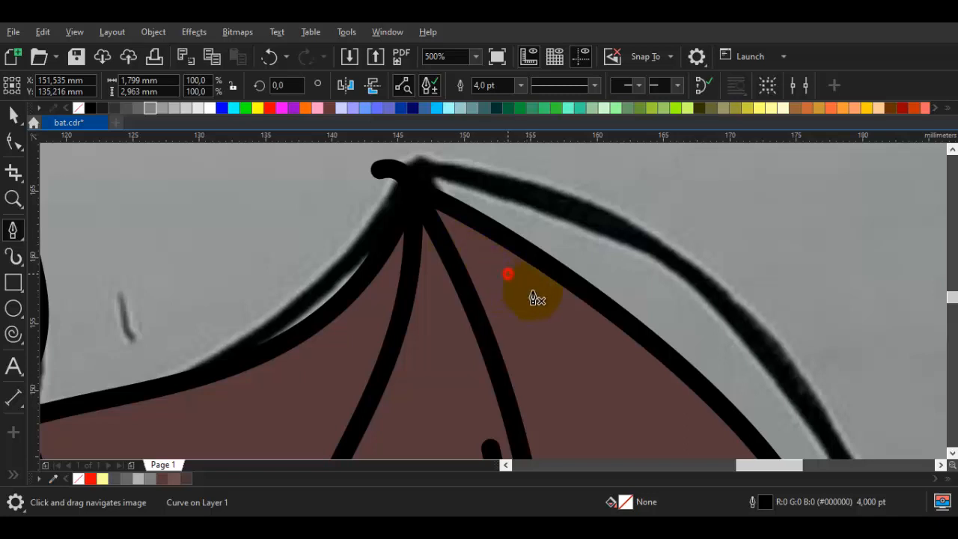
left_click_drag(508, 274, 584, 322)
double_click(608, 364)
left_click_drag(674, 402, 569, 292)
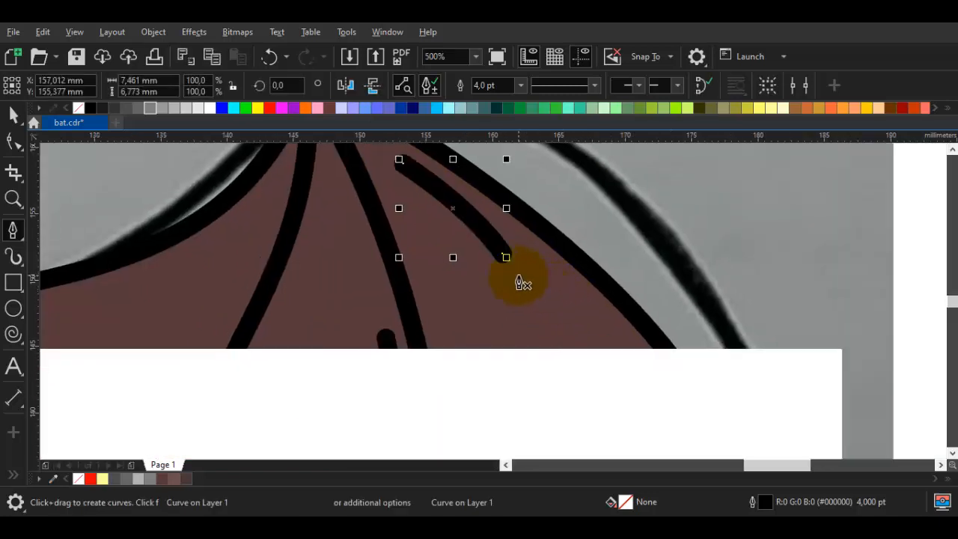
left_click_drag(519, 276, 530, 316)
double_click(538, 333)
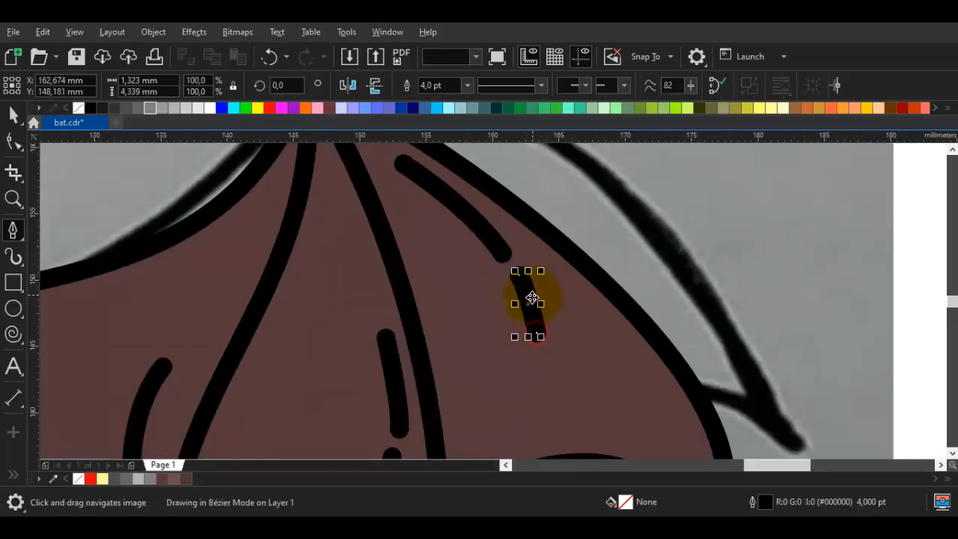
key("space")
key("Escape")
scroll(566, 333, "down", 3)
scroll(614, 360, "down", 1)
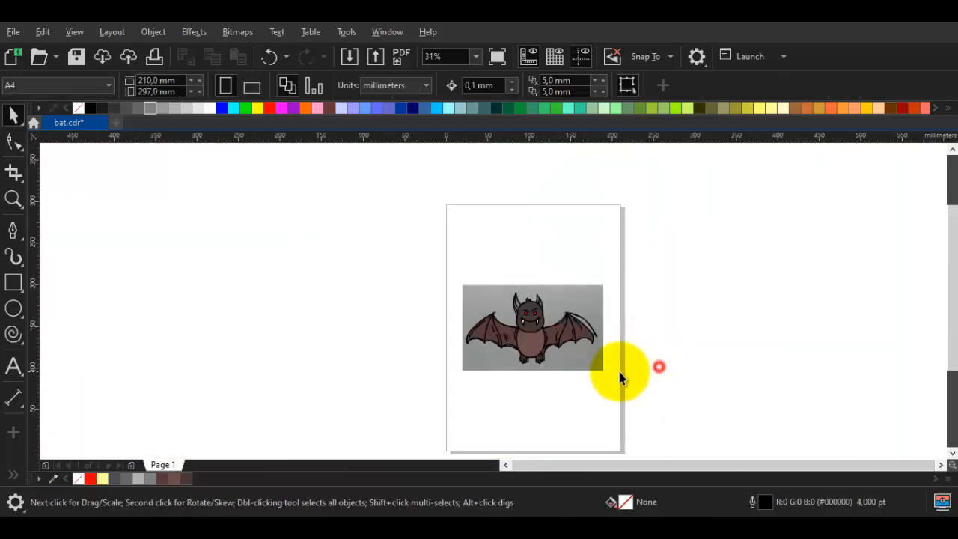
Step: Draw a long curved stroke inside the belly's lower-left edge and a shorter curved stroke beside it along the belly's bottom
scroll(621, 377, "up", 8)
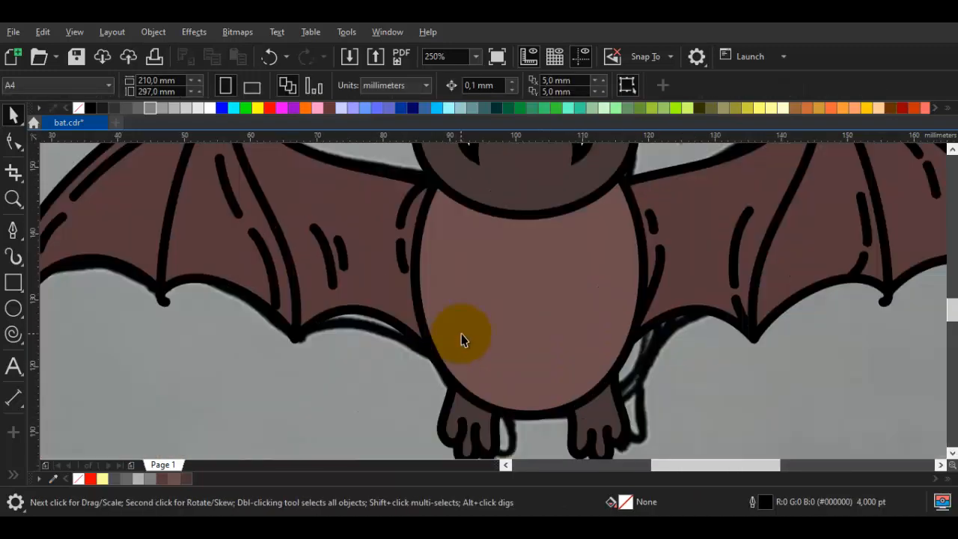
left_click_drag(461, 334, 401, 297)
key("space")
scroll(381, 291, "up", 1)
left_click_drag(417, 390, 440, 409)
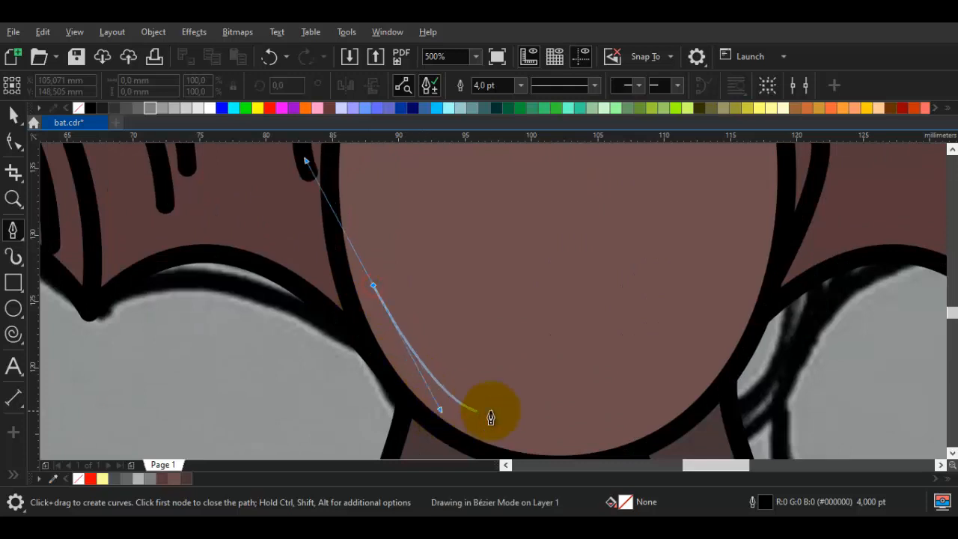
double_click(513, 444)
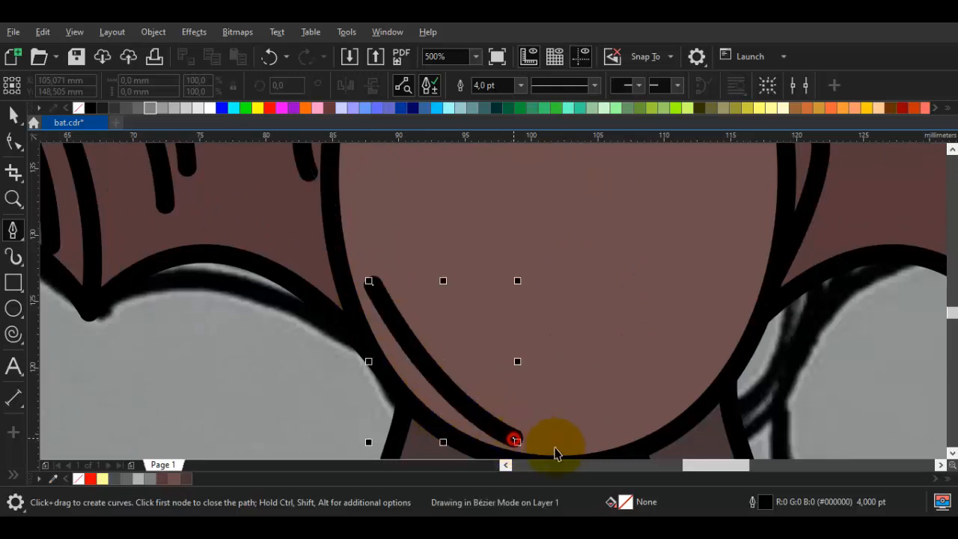
mouse_move(552, 439)
left_mouse_down()
mouse_move(470, 381)
mouse_move(517, 374)
left_mouse_up()
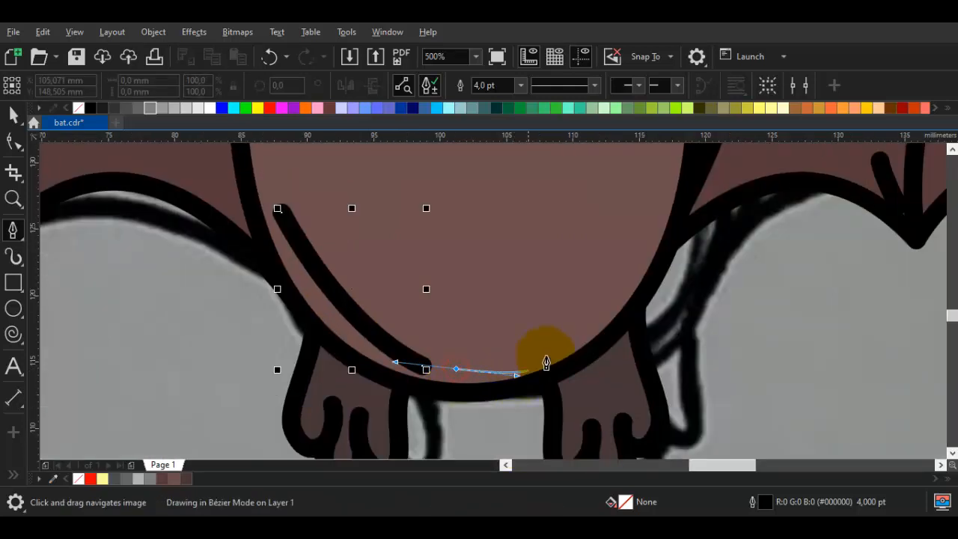
double_click(553, 358)
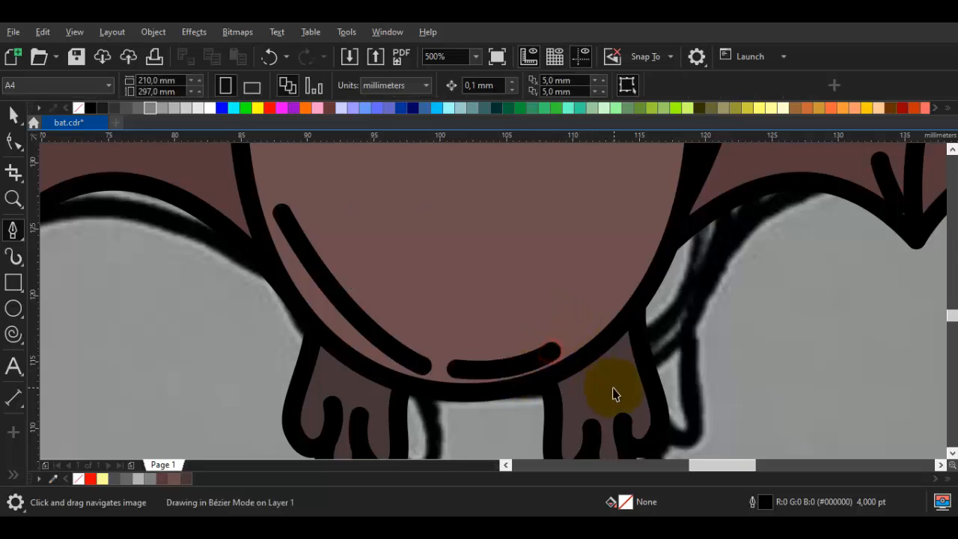
Step: Draw two short vertical strokes on the right foot above the gaps between the toes, the inner one about 1.6 mm tall
scroll(502, 304, "up", 3)
left_click_drag(510, 287, 521, 313)
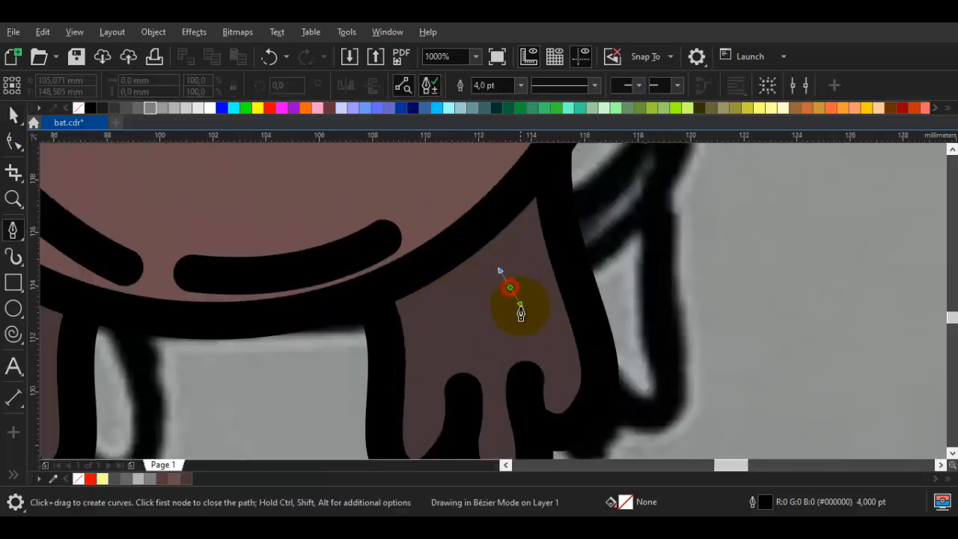
double_click(516, 352)
left_click_drag(446, 307, 459, 347)
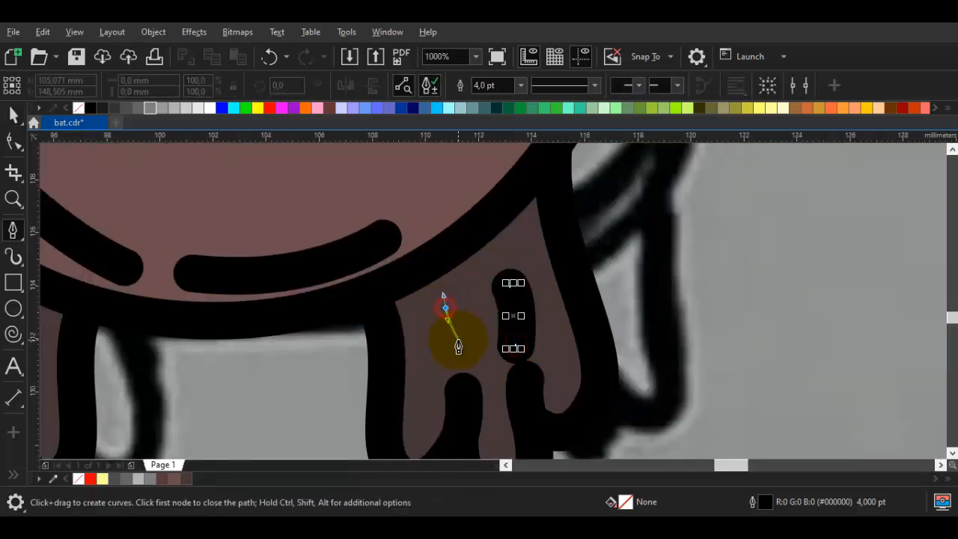
double_click(450, 352)
Step: Draw two short vertical strokes on the left foot above the toe gaps, the inner one about 1.6 mm tall
scroll(343, 353, "down", 1)
left_click_drag(342, 354, 631, 312)
key("space")
key("space")
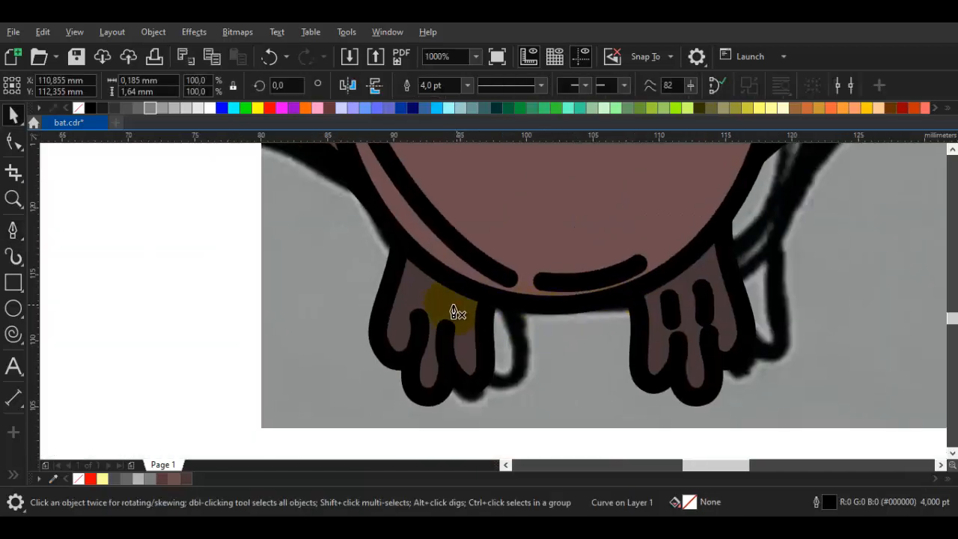
scroll(449, 302, "up", 1)
left_click(388, 284)
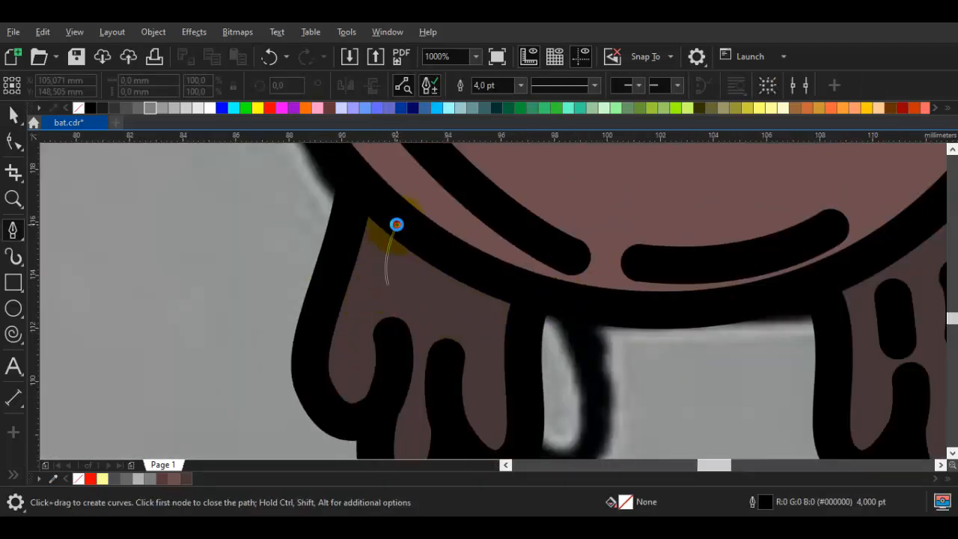
double_click(397, 224)
left_click_drag(441, 297, 441, 265)
double_click(441, 255)
scroll(486, 269, "down", 1)
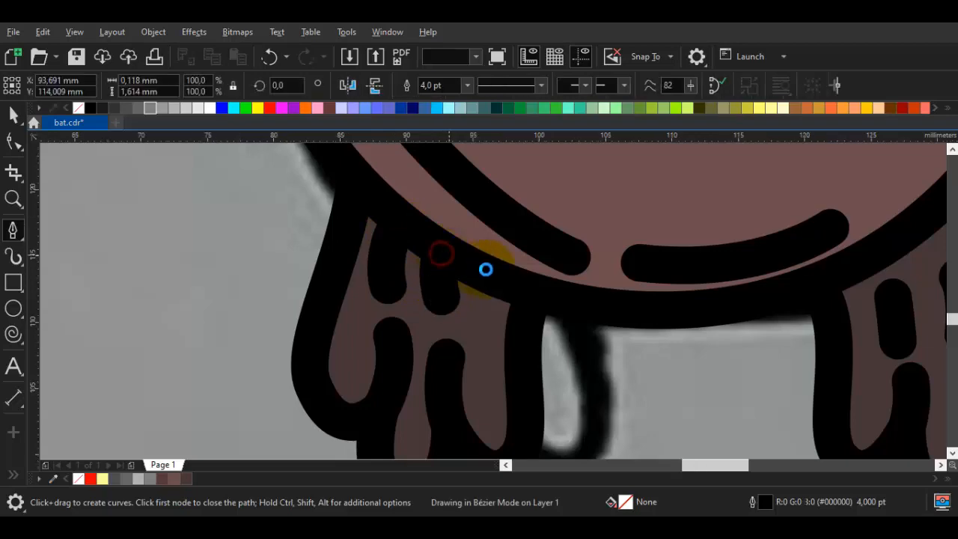
scroll(486, 270, "down", 5)
key("space")
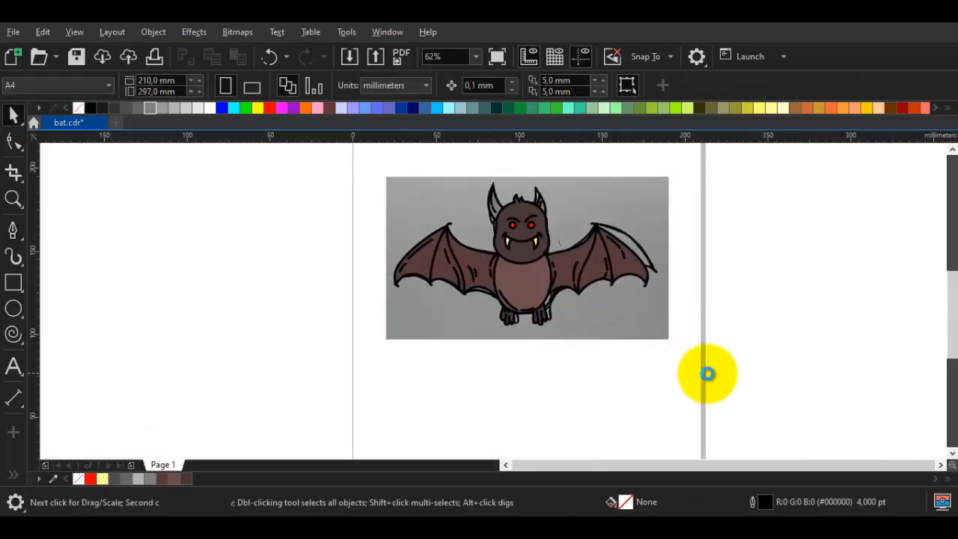
Step: Draw a short arched stroke just above the outer end of the right eyebrow
scroll(524, 195, "up", 4)
key("space")
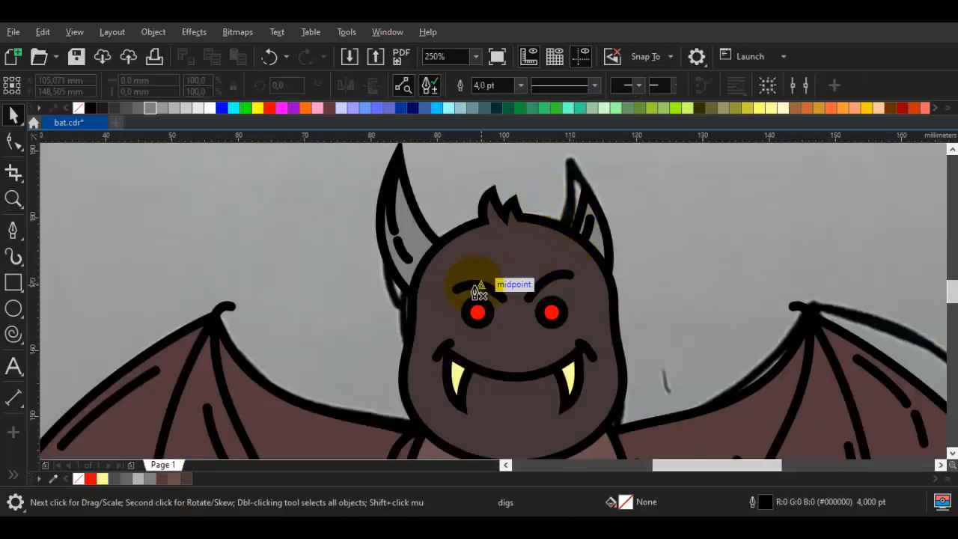
scroll(491, 265, "up", 4)
left_click_drag(876, 240, 624, 271)
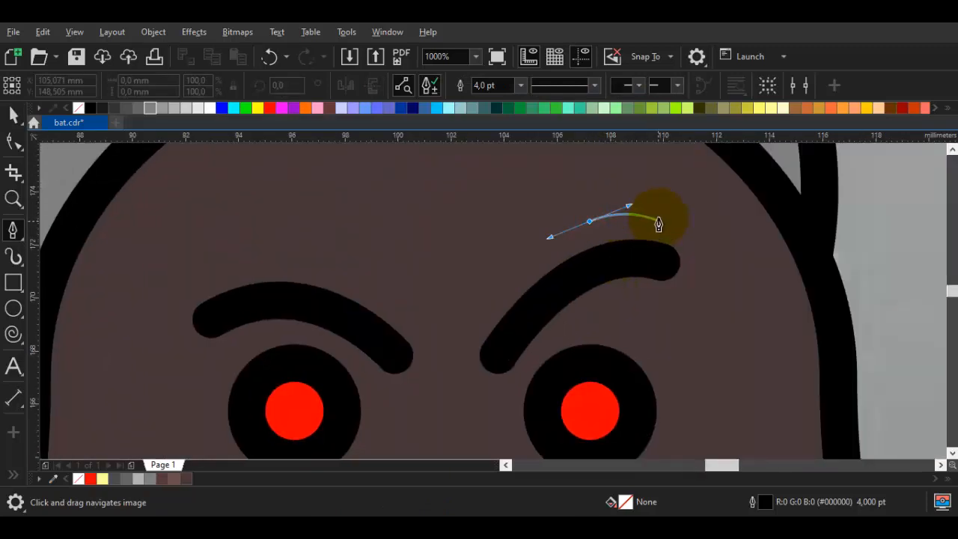
left_click(659, 219)
left_click_drag(622, 228, 597, 261)
key("space")
key("Escape")
key("space")
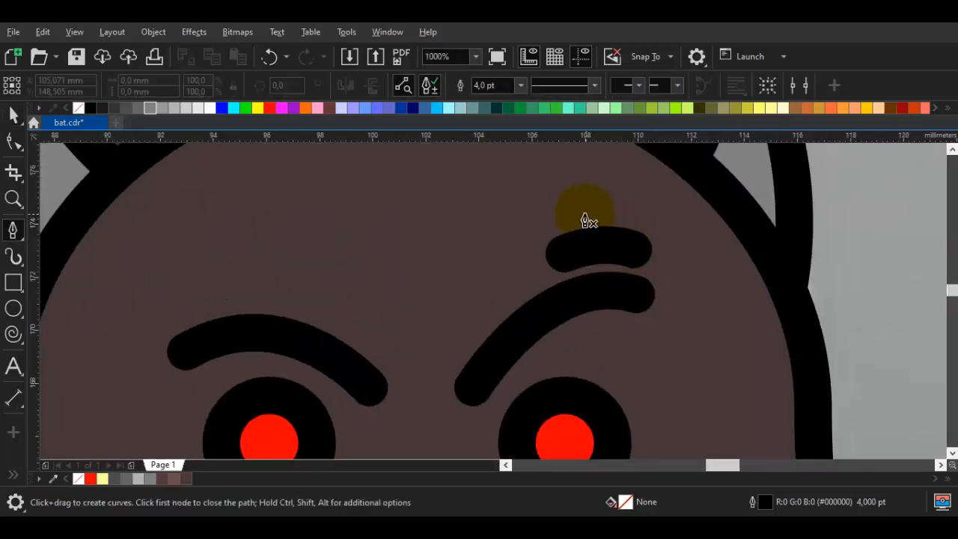
Step: Draw a short curved stroke between the right eyebrow's outer end and the right eye
left_click_drag(627, 312, 579, 260)
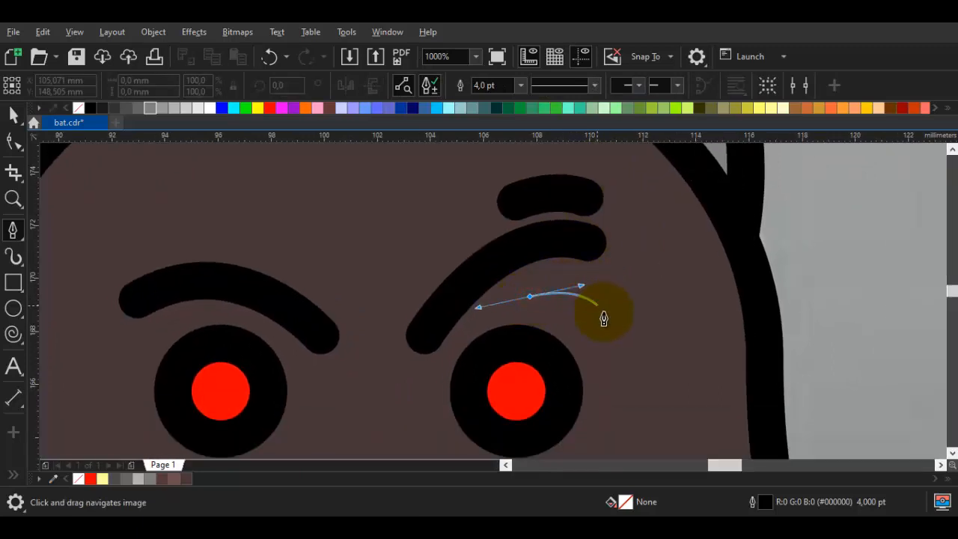
left_click(606, 316)
key("space")
key("Escape")
Step: Draw a C-shaped curve as the nose between the eyes and the mouth, and adjust its curvature with the Shape tool
scroll(606, 319, "down", 1)
left_click_drag(589, 282, 527, 247)
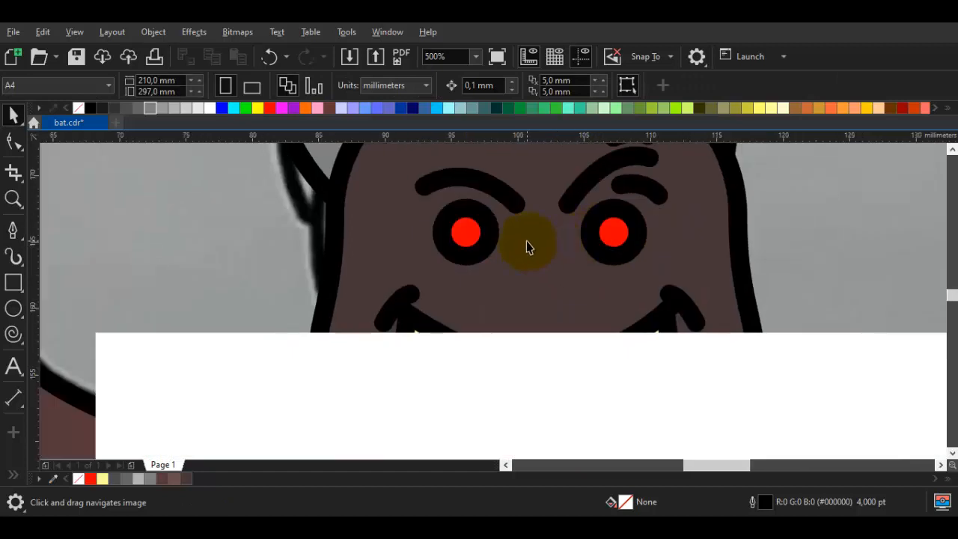
scroll(530, 261, "up", 1)
key("space")
key("space")
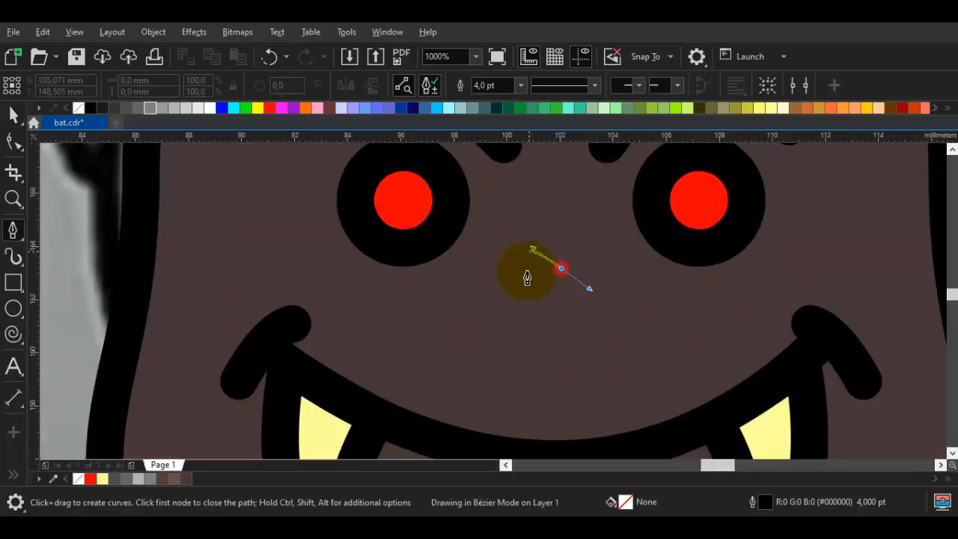
mouse_move(551, 303)
left_mouse_down()
mouse_move(589, 293)
mouse_move(595, 304)
mouse_move(556, 313)
left_mouse_up()
key("space")
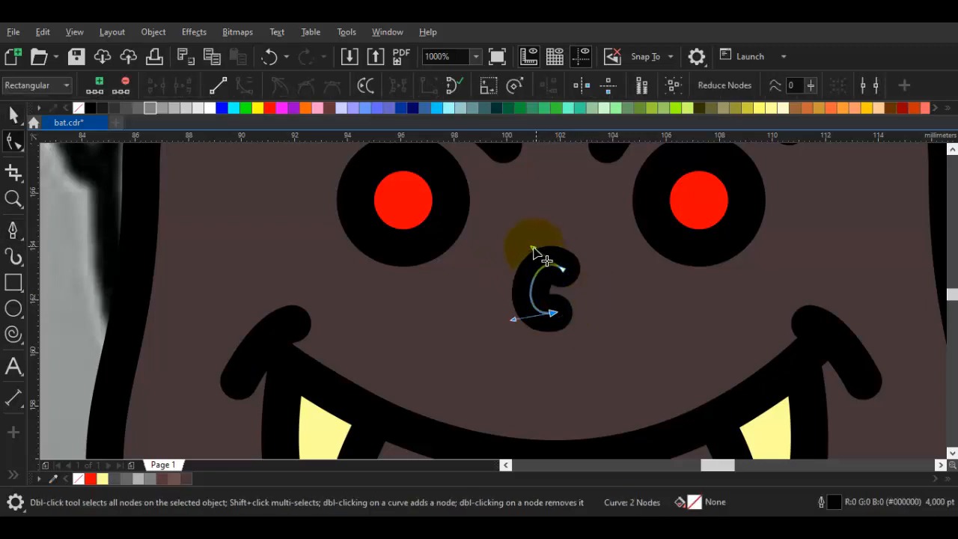
left_click_drag(516, 245, 514, 246)
key("space")
key("Escape")
scroll(529, 249, "down", 1)
left_click_drag(574, 299, 535, 217)
scroll(533, 224, "down", 1)
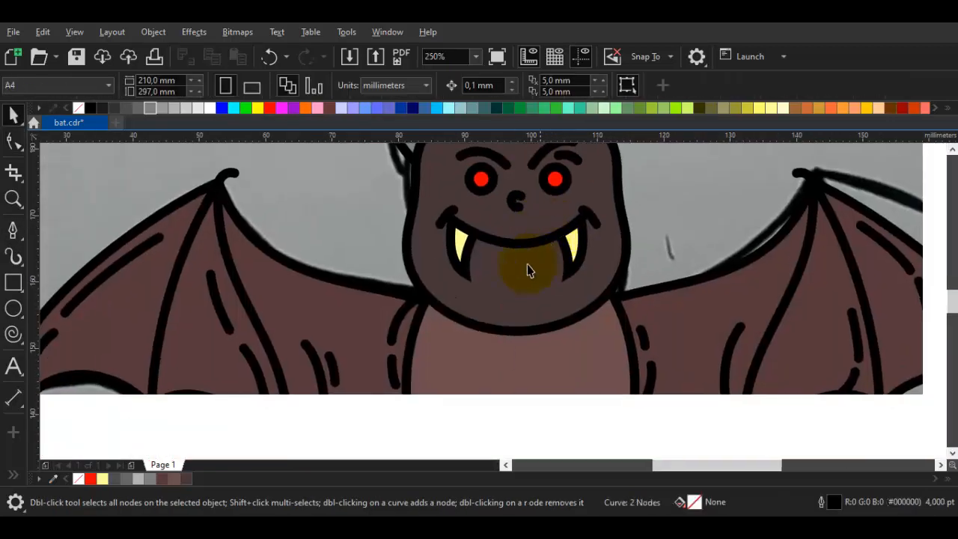
Step: Draw a curved stroke across the chin outline at its middle and a second one about 3.5 mm tall beside it
scroll(526, 260, "up", 1)
key("space")
scroll(528, 270, "down", 3)
scroll(517, 292, "up", 1)
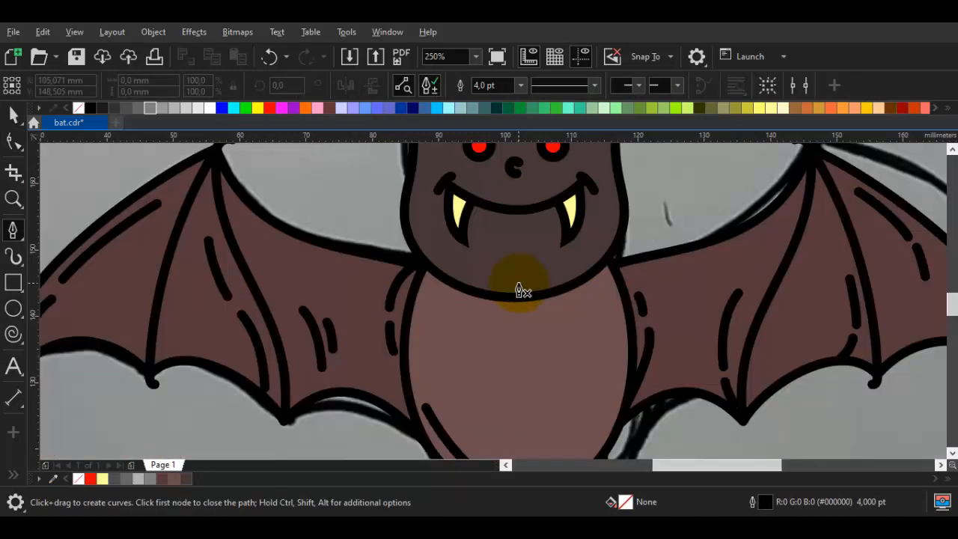
scroll(520, 288, "down", 1)
scroll(522, 292, "up", 3)
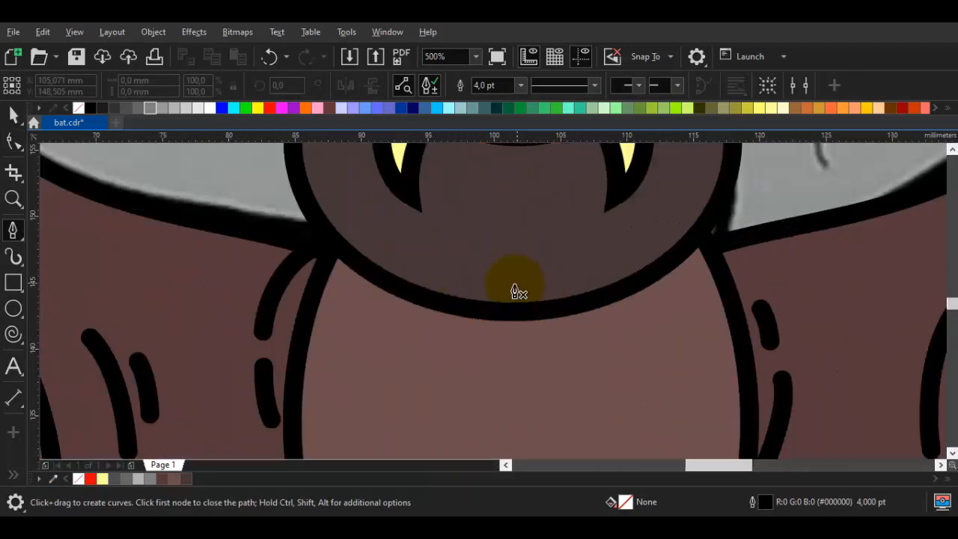
double_click(511, 365)
left_click_drag(534, 285, 534, 298)
double_click(558, 334)
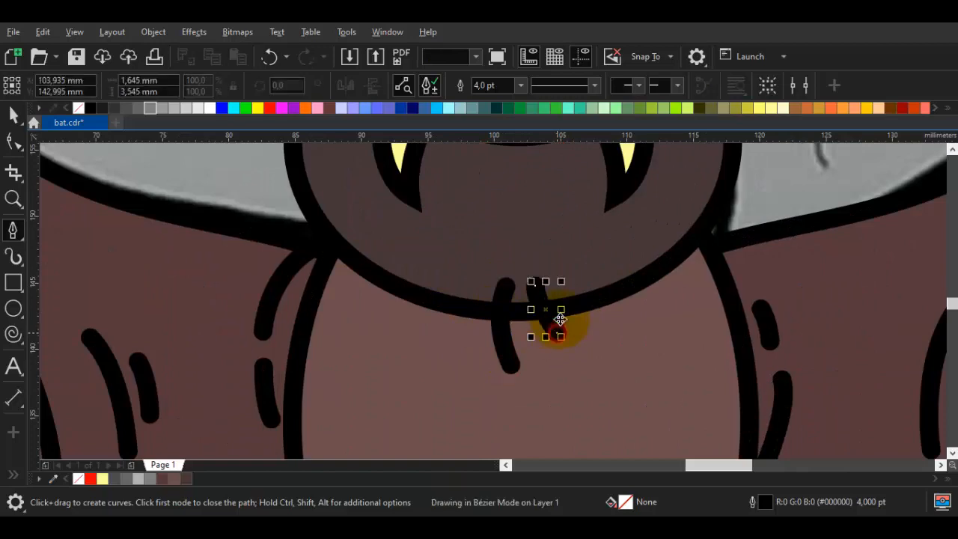
Step: Draw a third curved stroke across the chin outline, just left of the two existing stitch strokes
scroll(563, 320, "down", 3)
key("space")
scroll(535, 321, "up", 5)
key("space")
left_click_drag(481, 230, 441, 257)
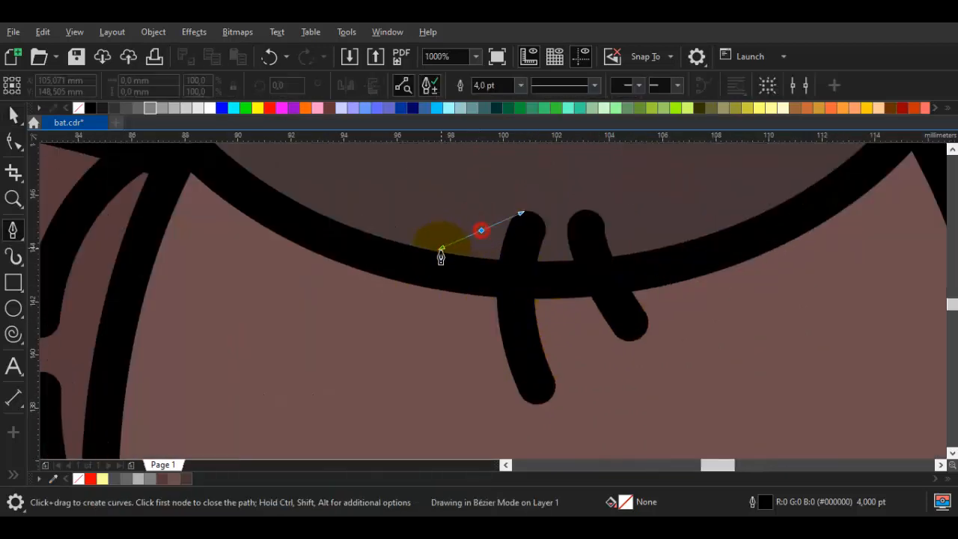
double_click(450, 311)
scroll(494, 310, "down", 3)
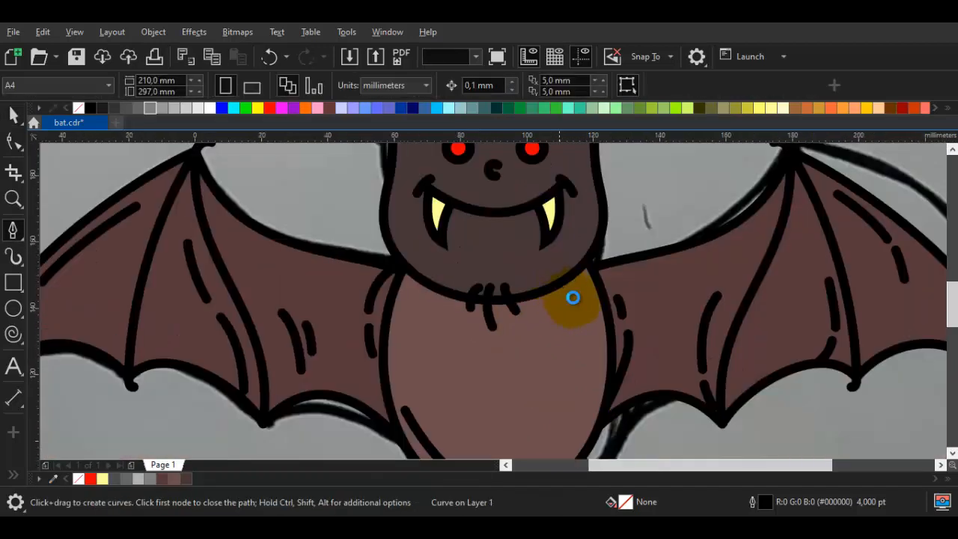
key("space")
Step: Draw a curved stroke about 1.9 by 1.1 mm on the cheek above the right corner of the mouth
scroll(560, 216, "up", 1)
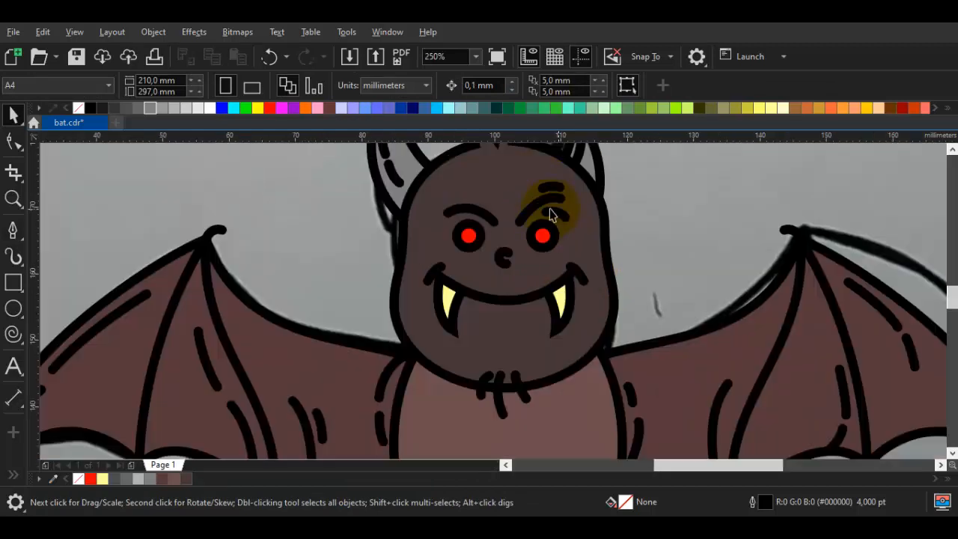
scroll(443, 242, "up", 1)
scroll(421, 280, "up", 1)
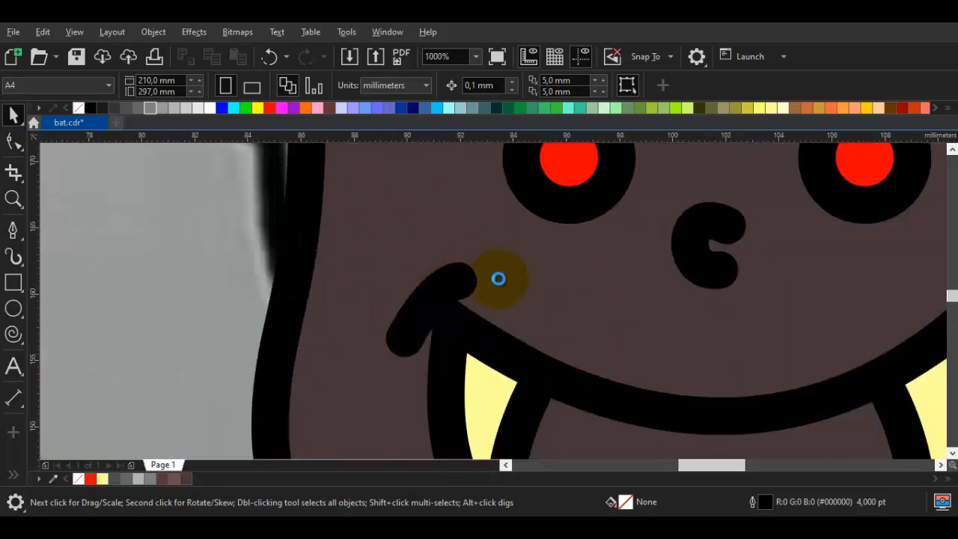
scroll(499, 278, "down", 1)
scroll(730, 283, "up", 1)
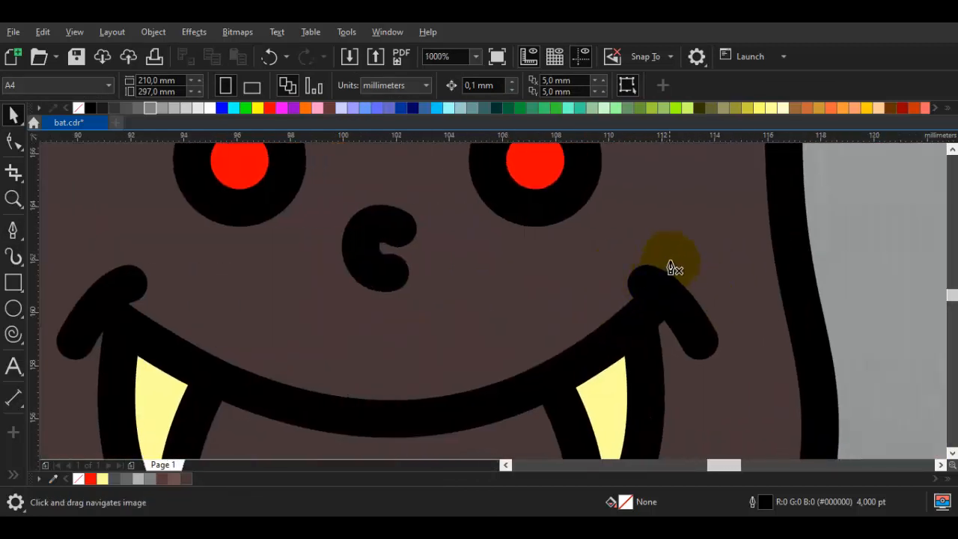
left_click(704, 276)
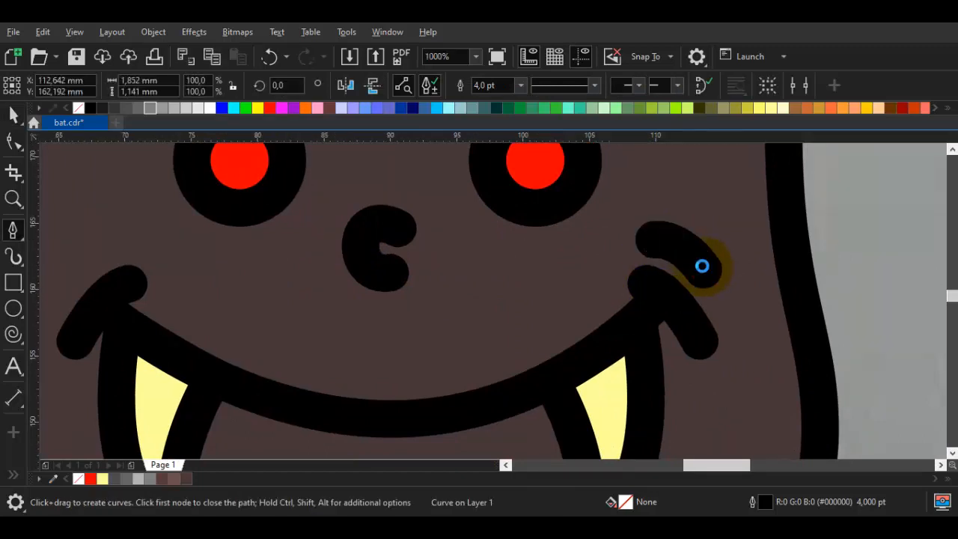
scroll(702, 267, "down", 2)
Step: Draw a short curved stroke about 1.4 mm tall from the center of the left eye's red circle downward
left_click(698, 249)
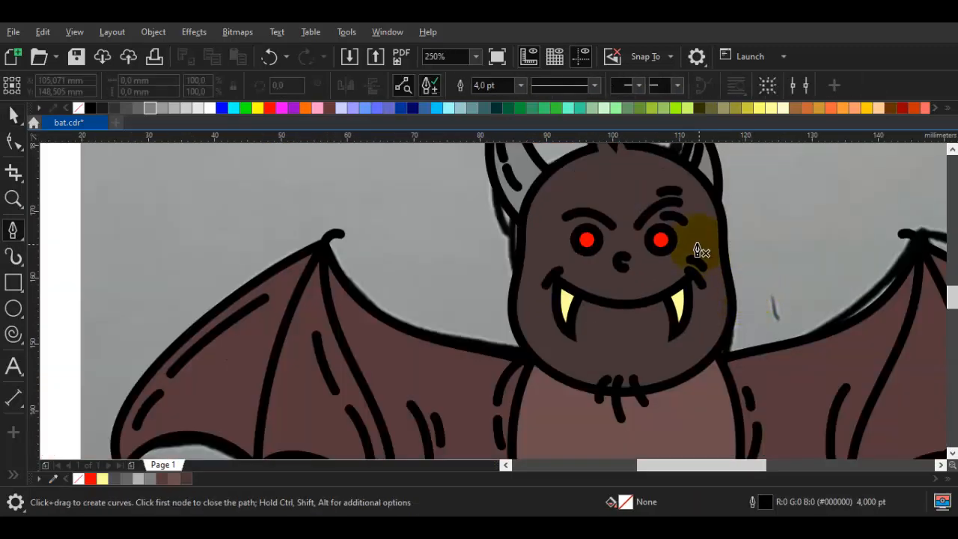
left_click(590, 241)
scroll(589, 241, "up", 2)
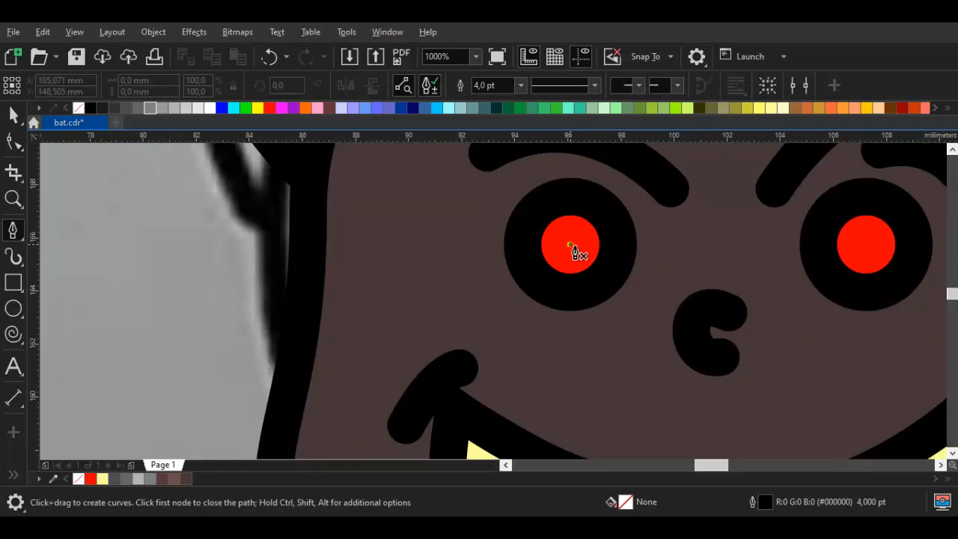
left_click(570, 282)
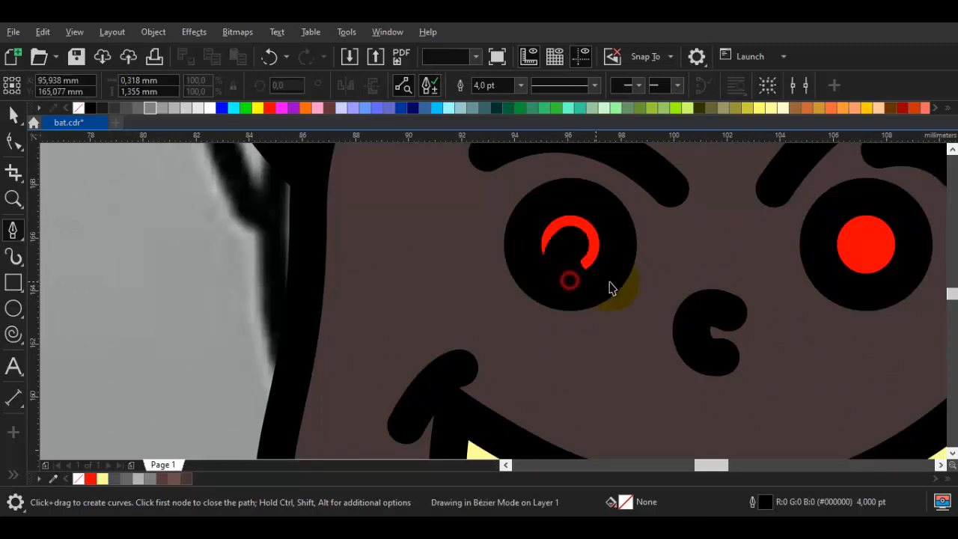
Step: Draw a short curved stroke about 0.5 by 1.2 mm from the center of the right eye's red circle downward
scroll(639, 288, "down", 2)
key("space")
key("Escape")
scroll(702, 289, "up", 2)
key("space")
key("space")
left_click(672, 238)
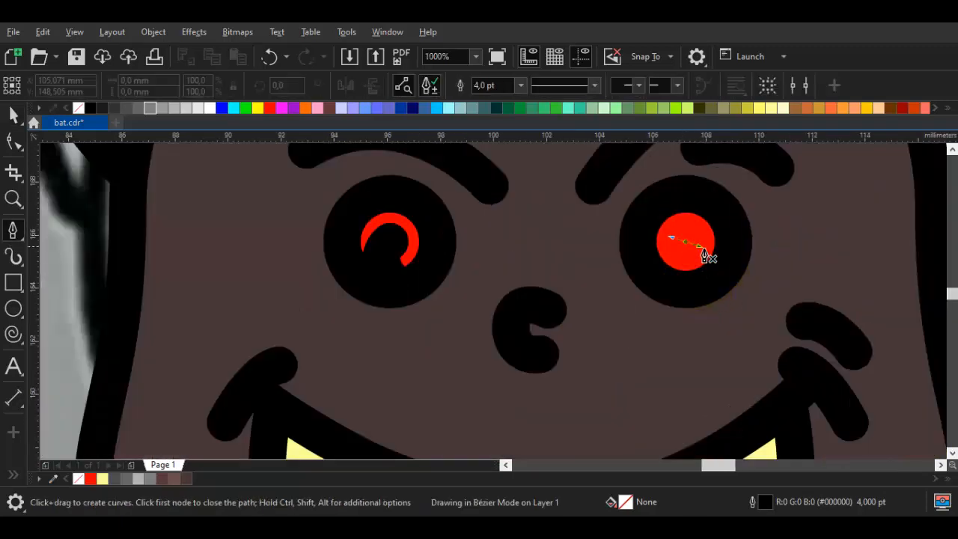
left_click(697, 278)
scroll(696, 278, "down", 3)
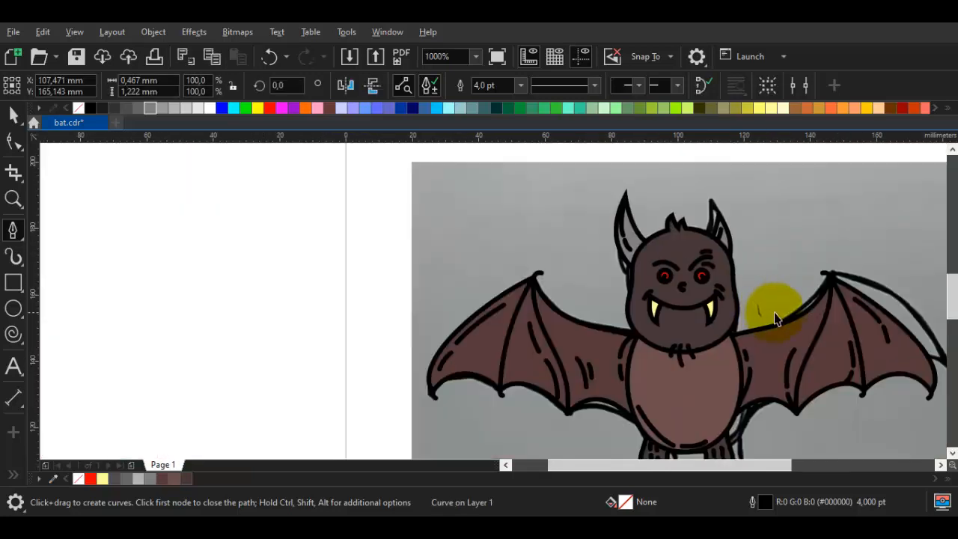
key("space")
key("Escape")
Step: Recolor the bat's belly to a more muted grayish brown, about #6B5454
left_click_drag(705, 295, 675, 284)
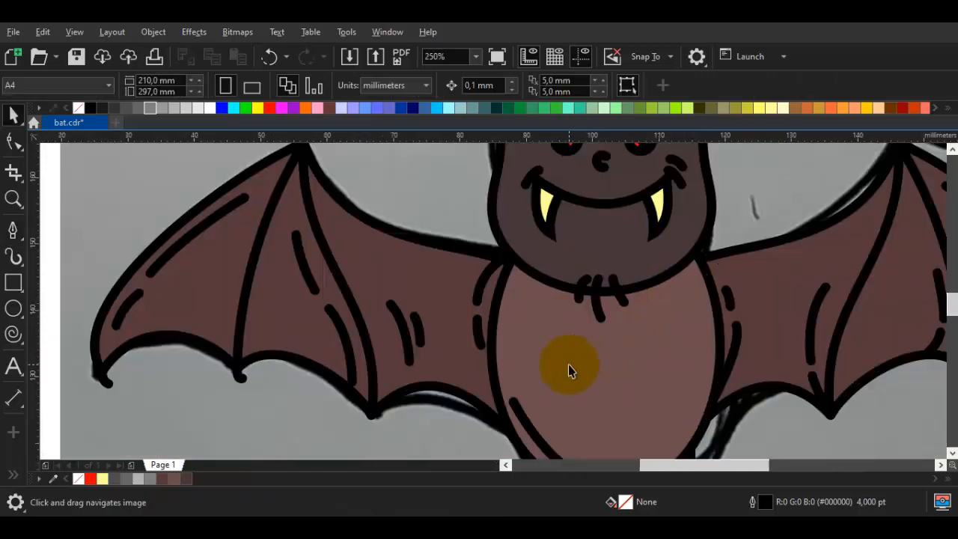
scroll(571, 367, "up", 2)
left_click(575, 364)
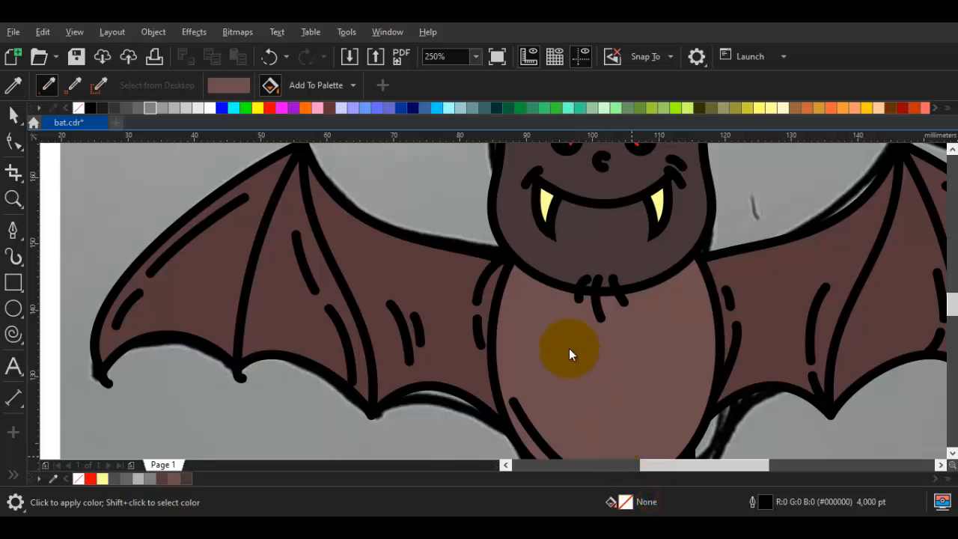
left_click(569, 348)
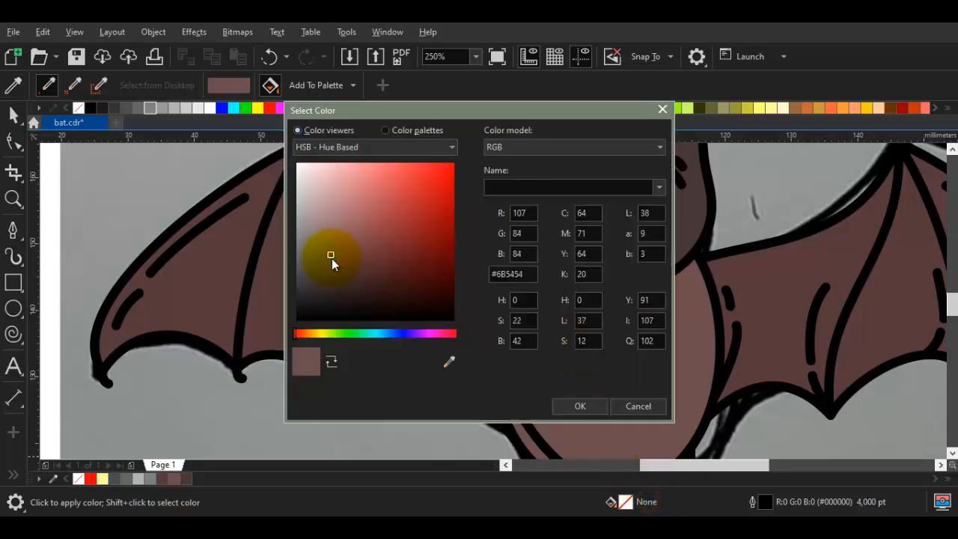
left_click(568, 407)
key("space")
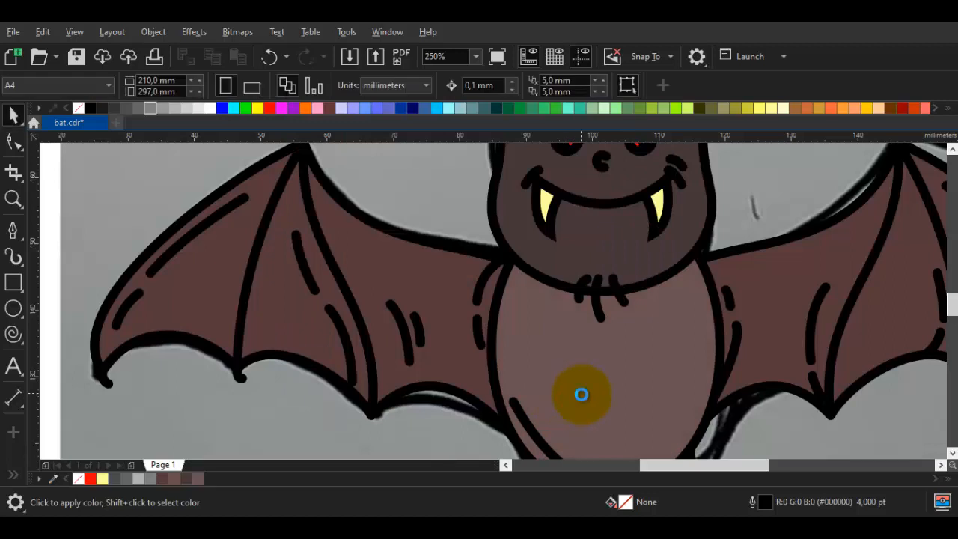
Step: Place a copy of all the bat's vector shapes outside the page, left of the sketch photo, without copying the photo
scroll(652, 417, "down", 5)
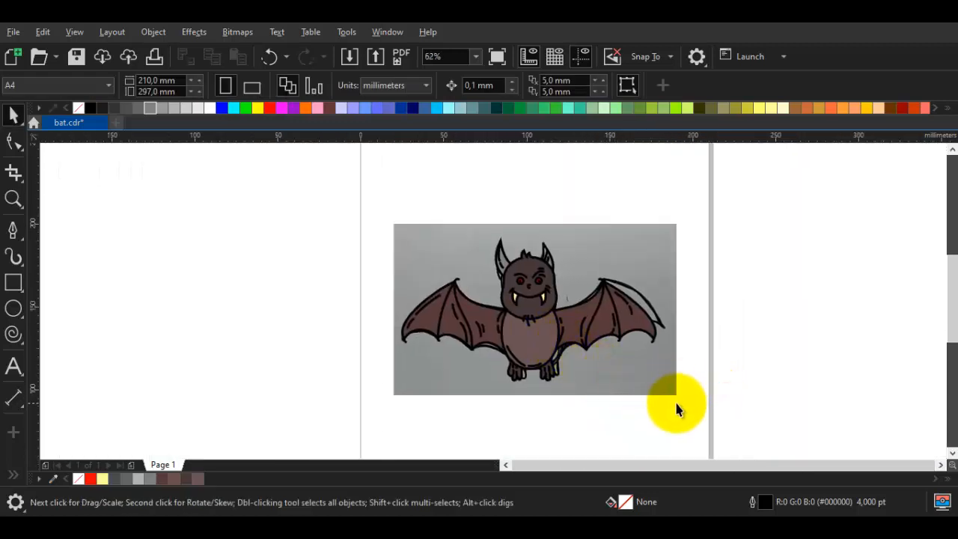
left_click_drag(673, 402, 360, 227)
scroll(618, 287, "left", 3)
left_click_drag(619, 287, 266, 303)
Step: Group all the shapes of the copied bat into a single object and deselect it
right_click(273, 296)
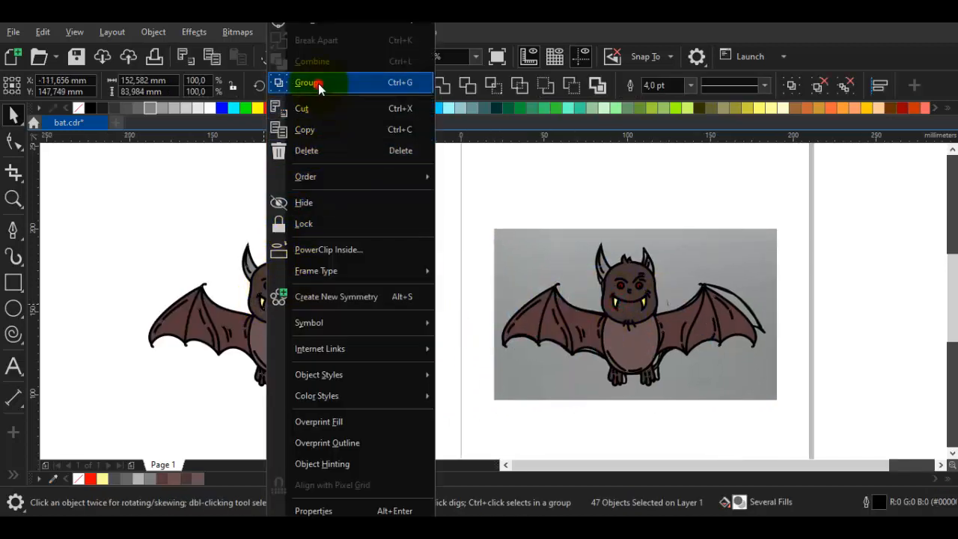
left_click(318, 83)
left_click(364, 249)
scroll(253, 315, "up", 2)
scroll(253, 322, "left", 2)
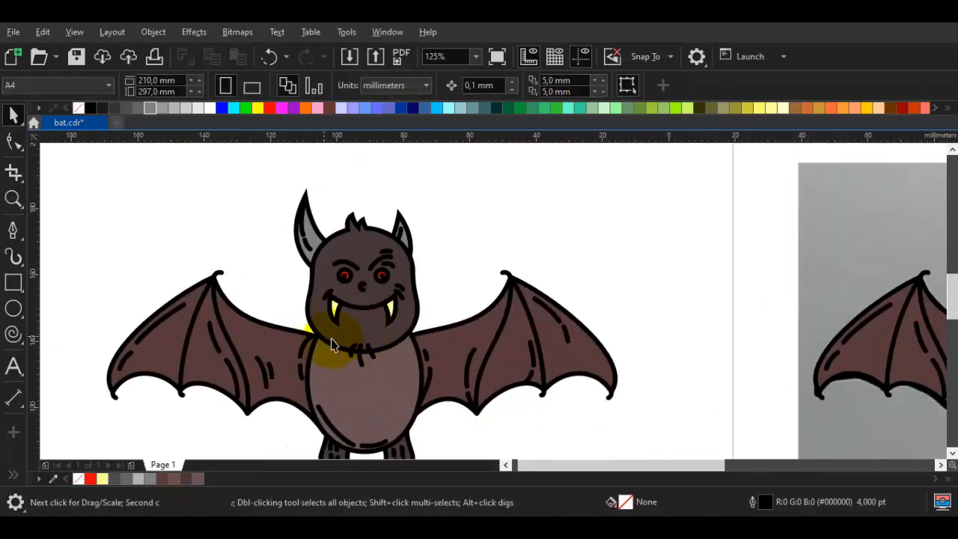
left_click(410, 324)
scroll(412, 322, "down", 1)
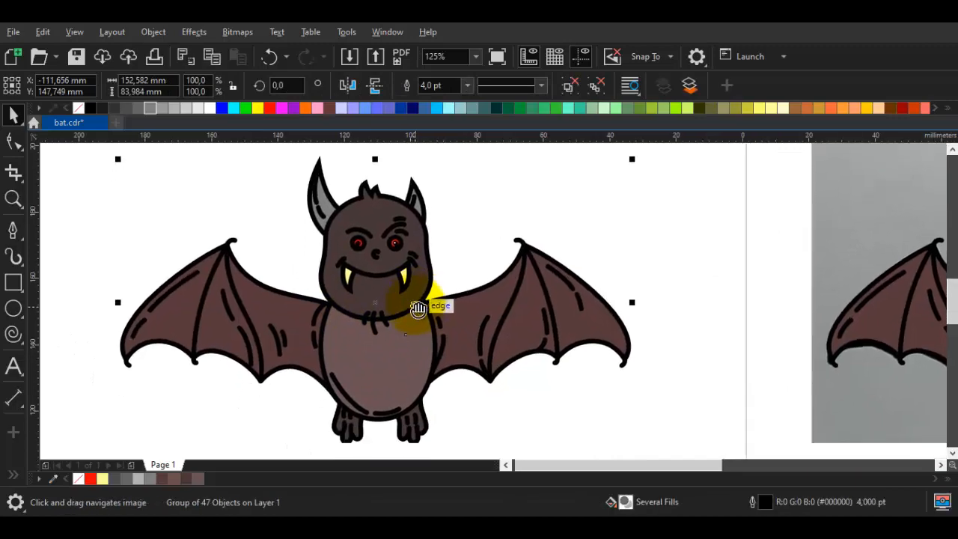
left_click(719, 241)
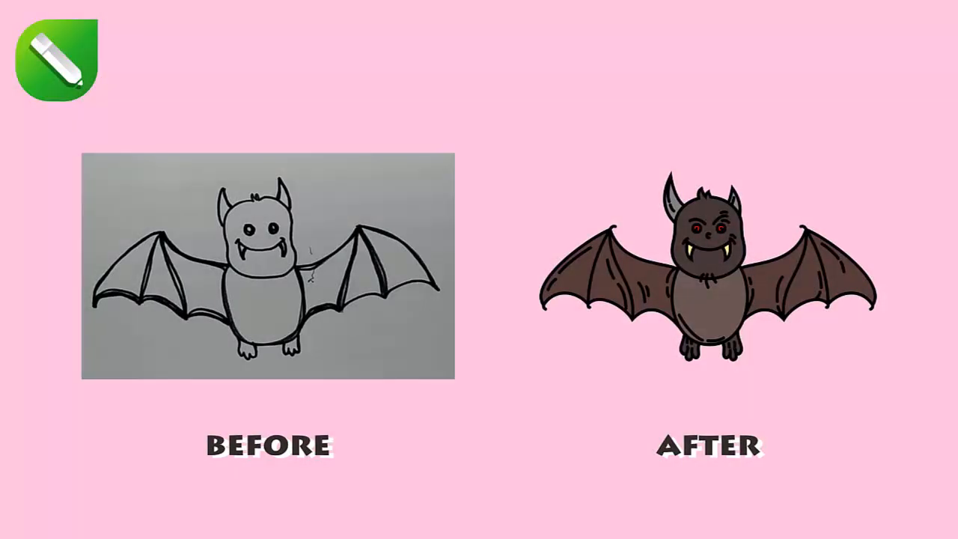